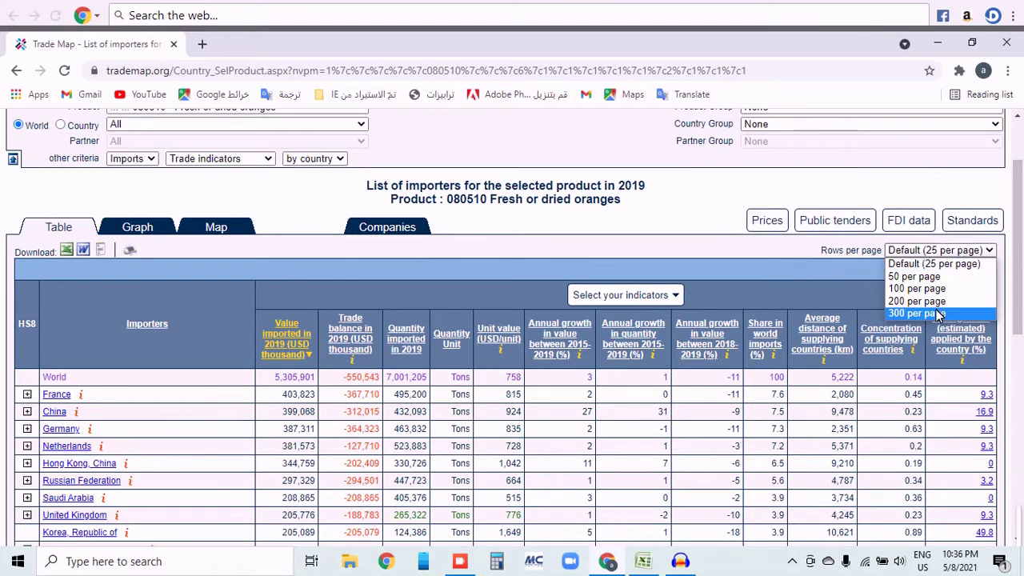
Set the importers list to 300 rows per page and download the table as an Excel file
click(928, 312)
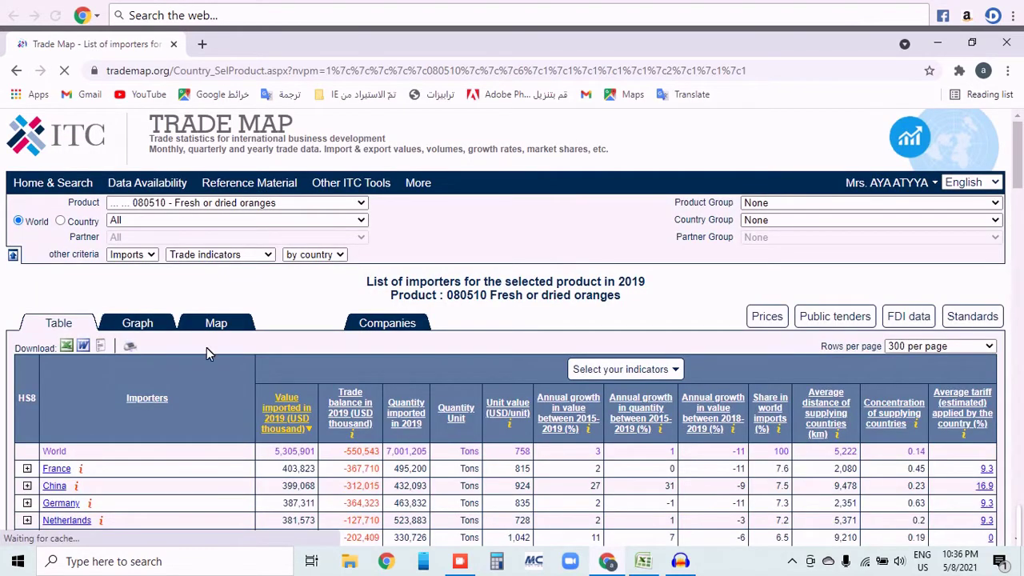
click(67, 349)
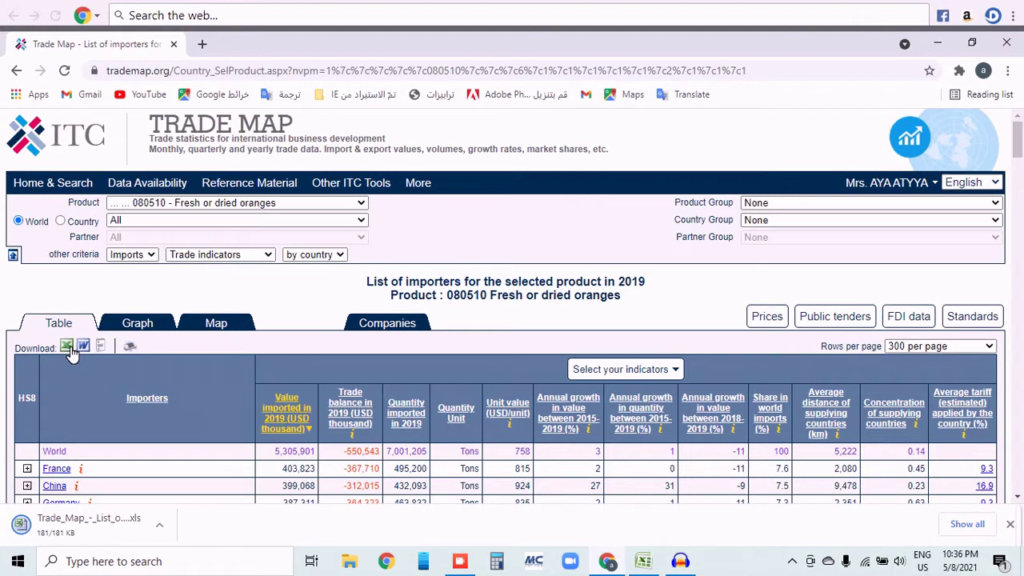
Open the downloaded Trade Map importers file in Excel, accepting the file format warning
click(161, 532)
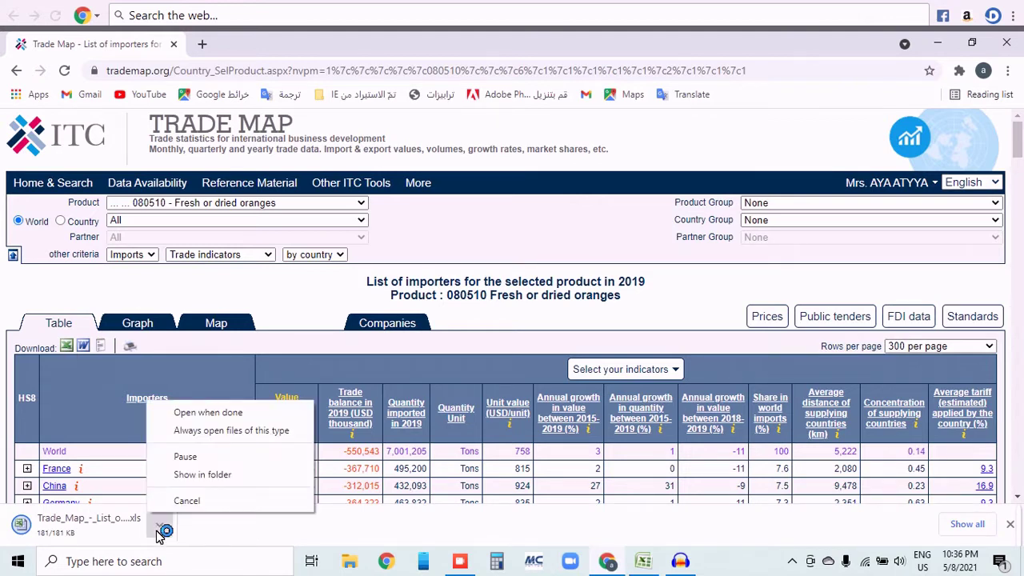
click(211, 413)
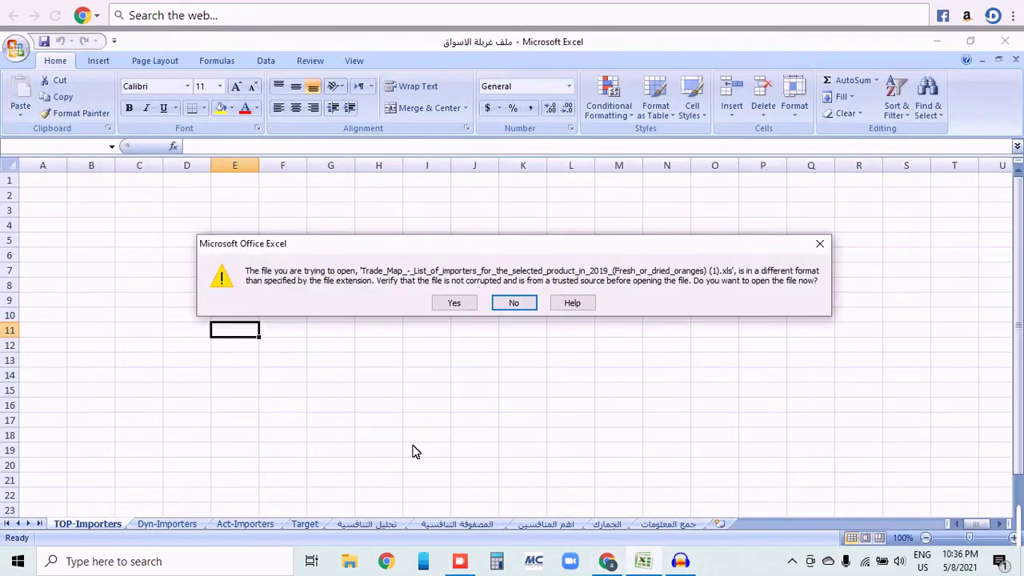
click(457, 309)
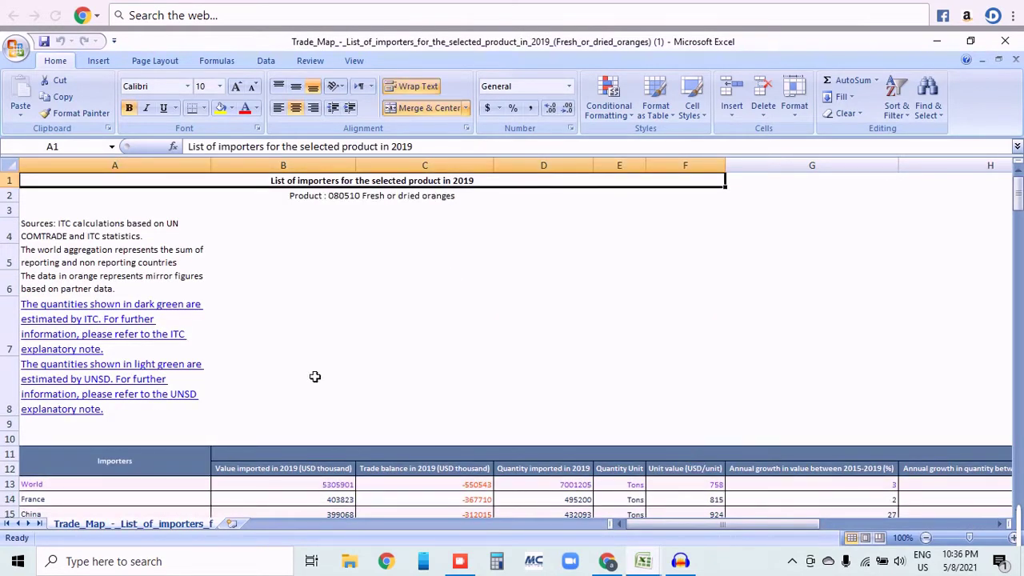
Copy the entire downloaded sheet and paste it at cell A1 of the TOP-Importers sheet in the ملف غربلة الاسواق workbook
click(10, 165)
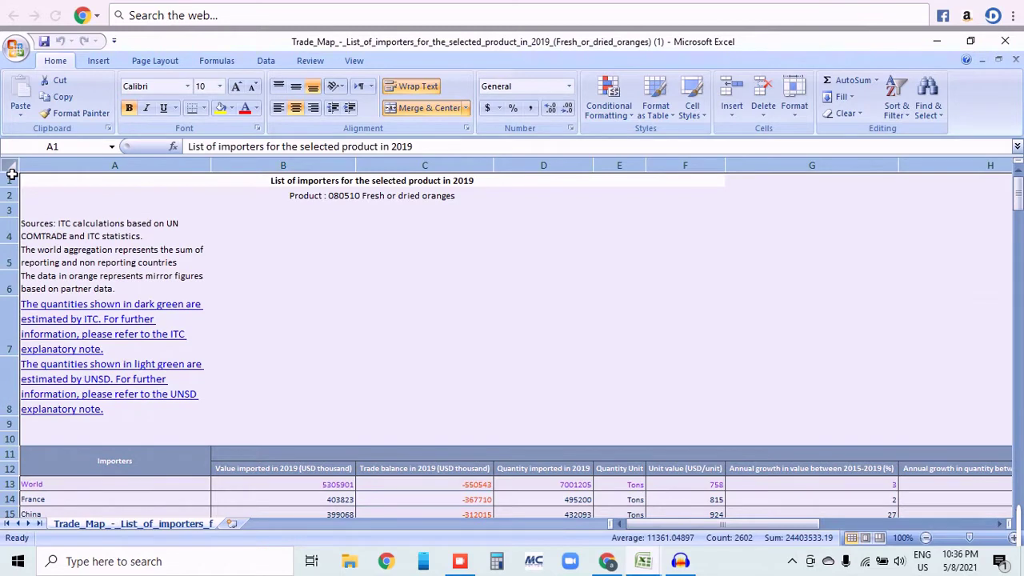
key(ctrl+c)
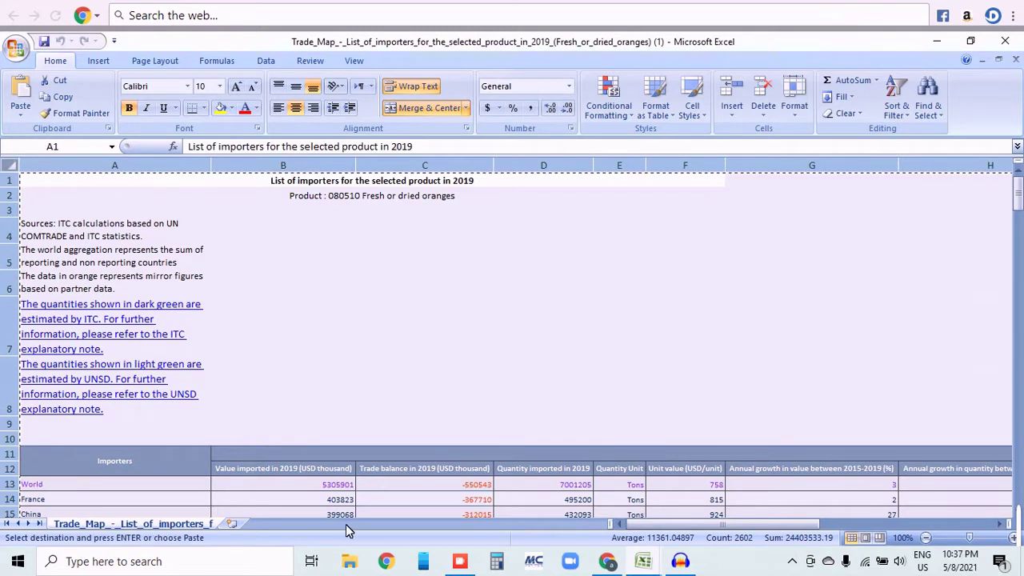
click(636, 560)
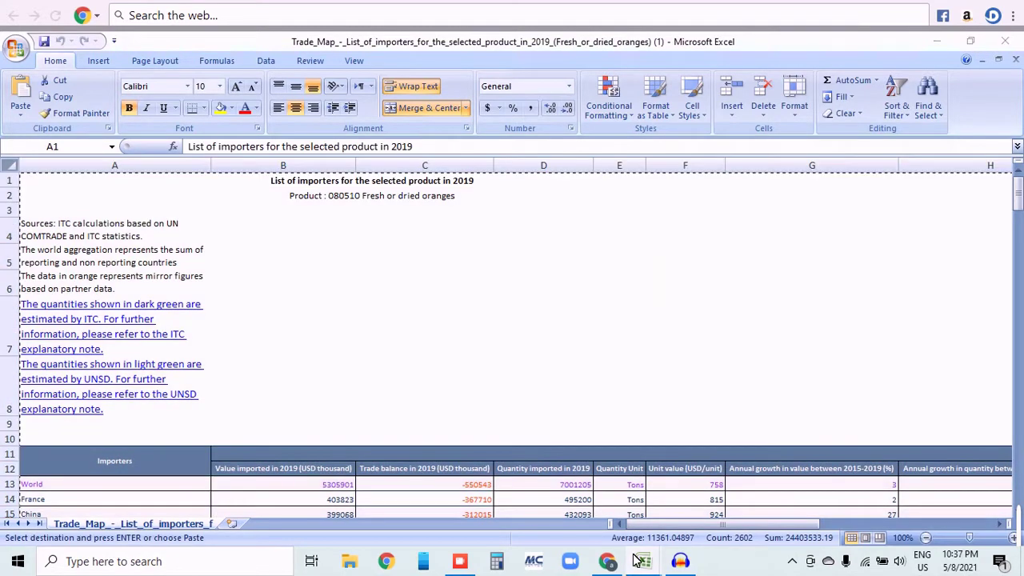
click(592, 512)
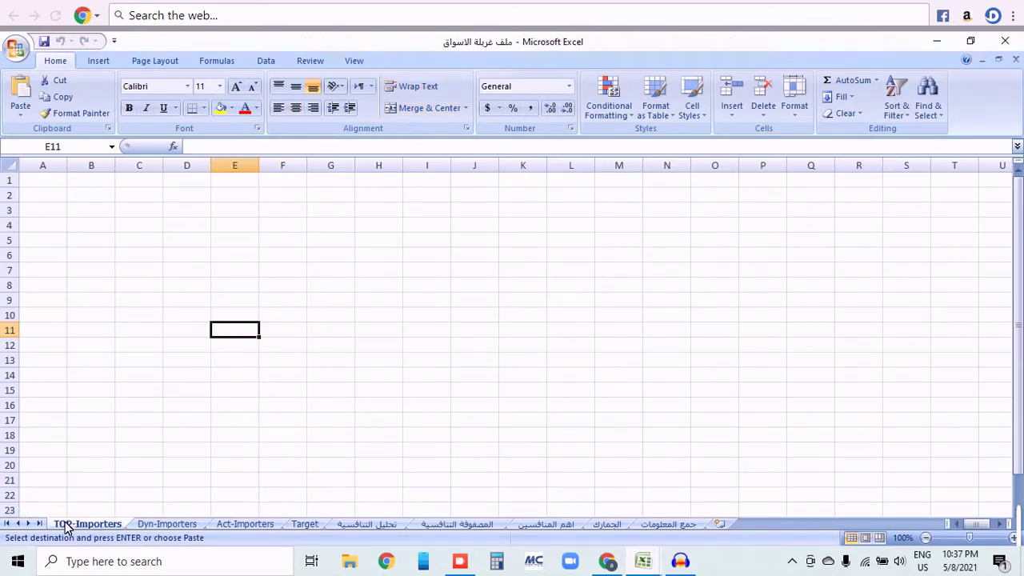
click(48, 185)
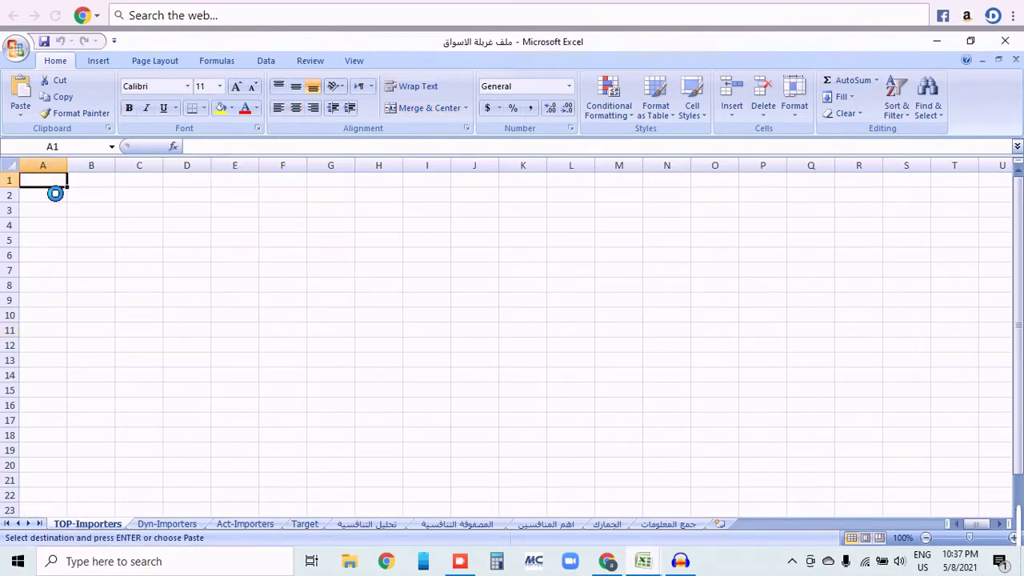
key(ctrl+v)
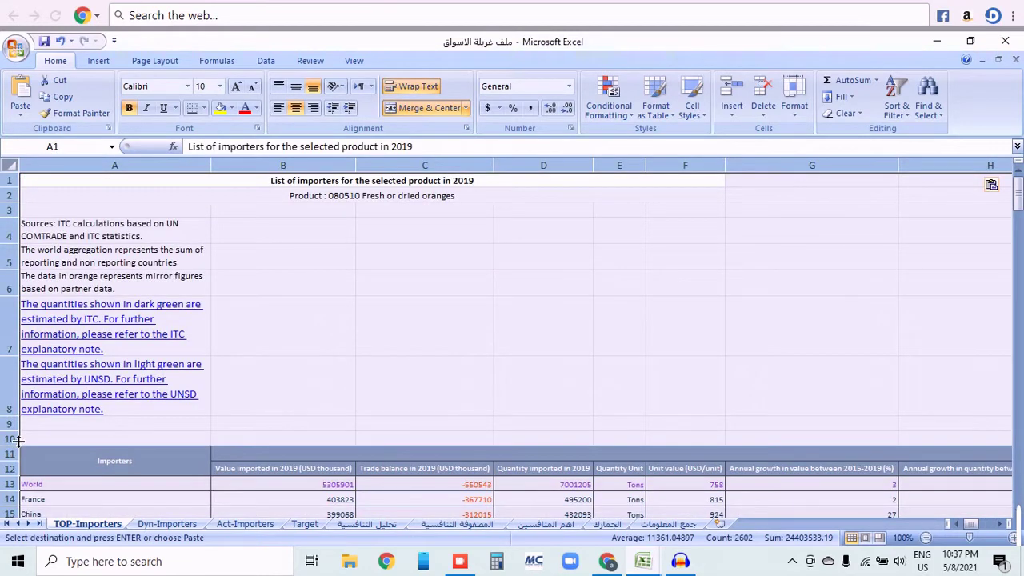
Delete rows 1 to 10, containing the title and source notes above the importers table
drag(22, 441, 96, 192)
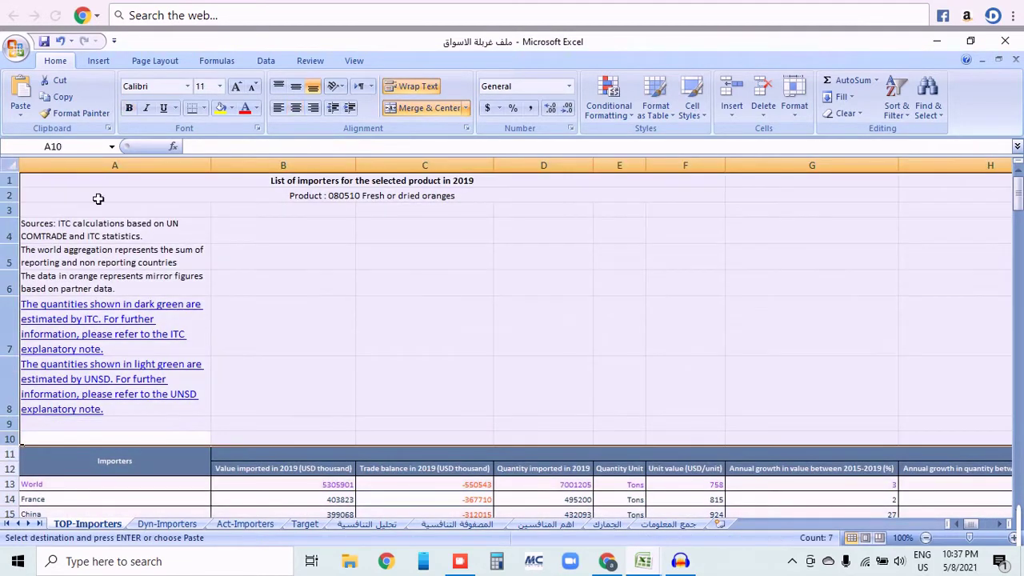
right_click(195, 244)
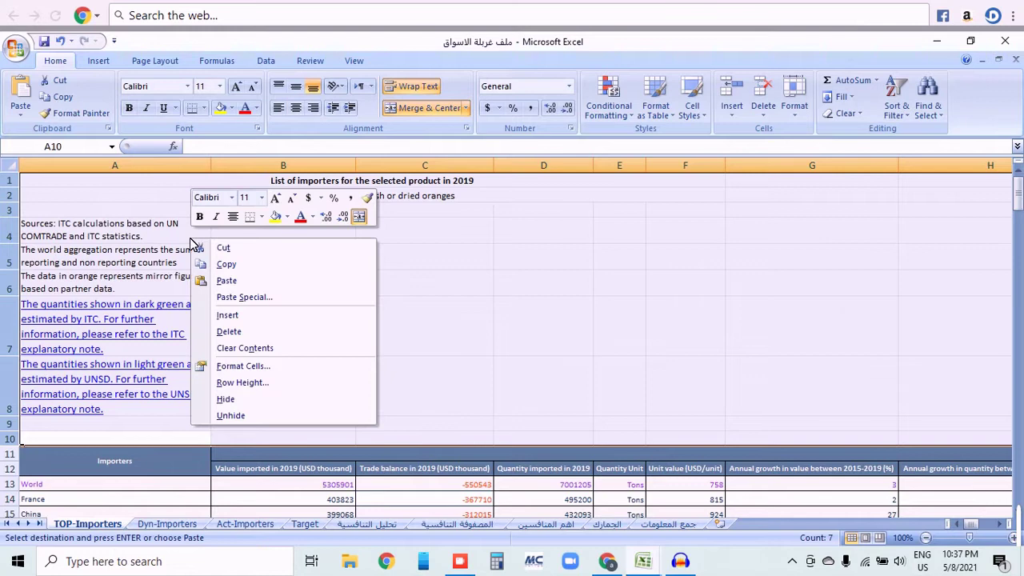
click(240, 332)
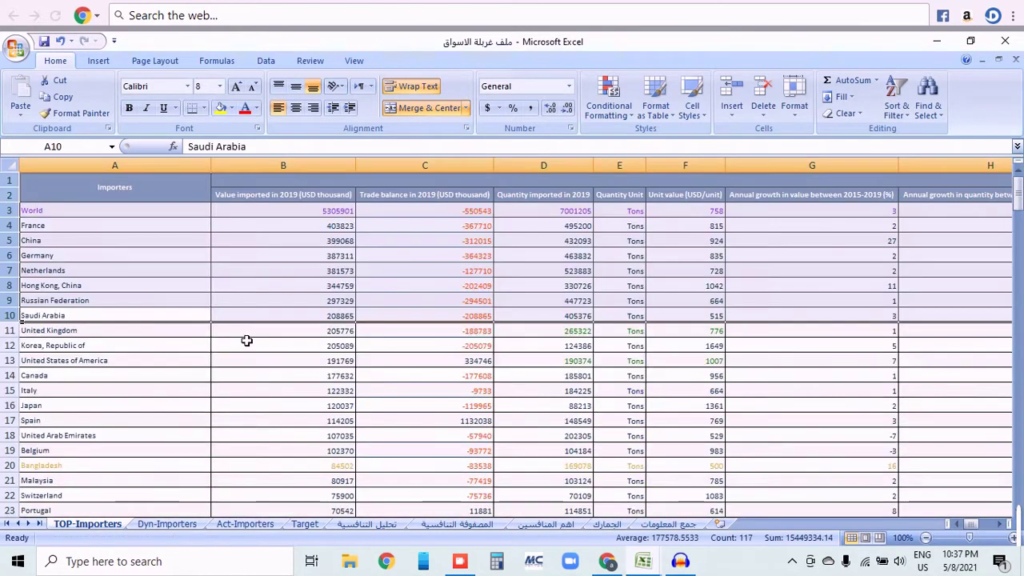
Unmerge the "Select your indicators" heading and delete row 1 so only the column headings remain above the data
click(265, 185)
click(404, 112)
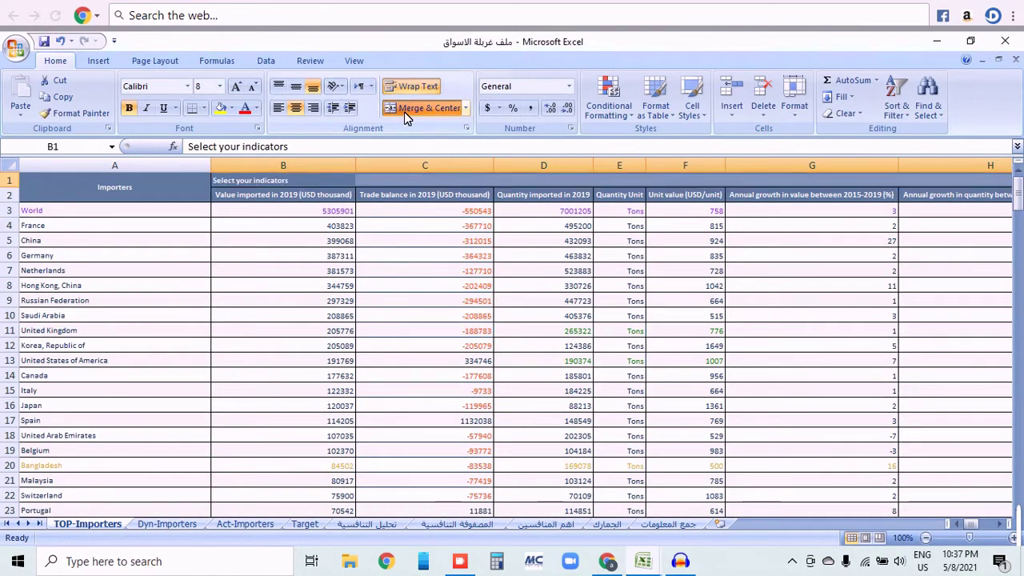
click(22, 189)
right_click(14, 182)
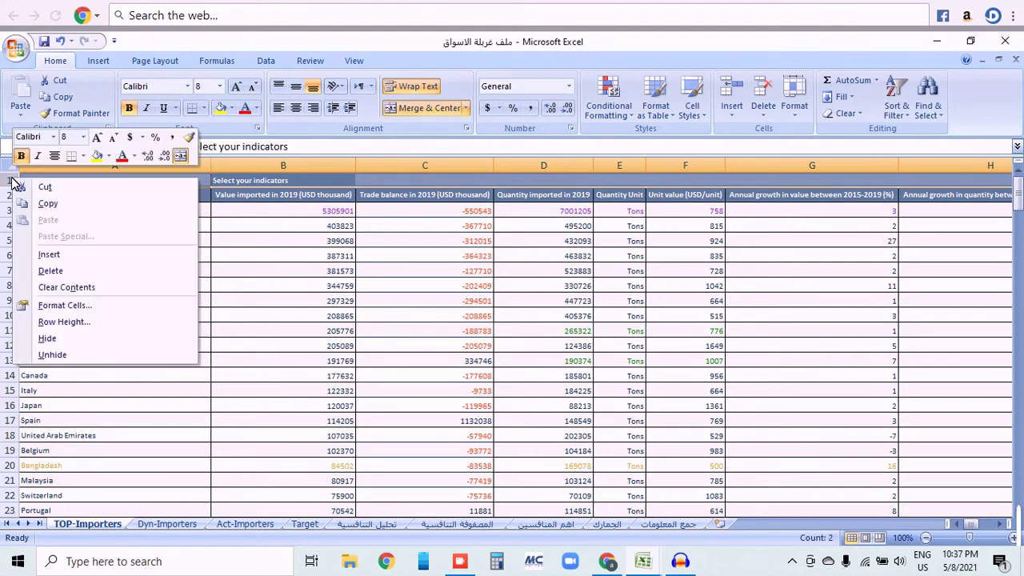
click(61, 271)
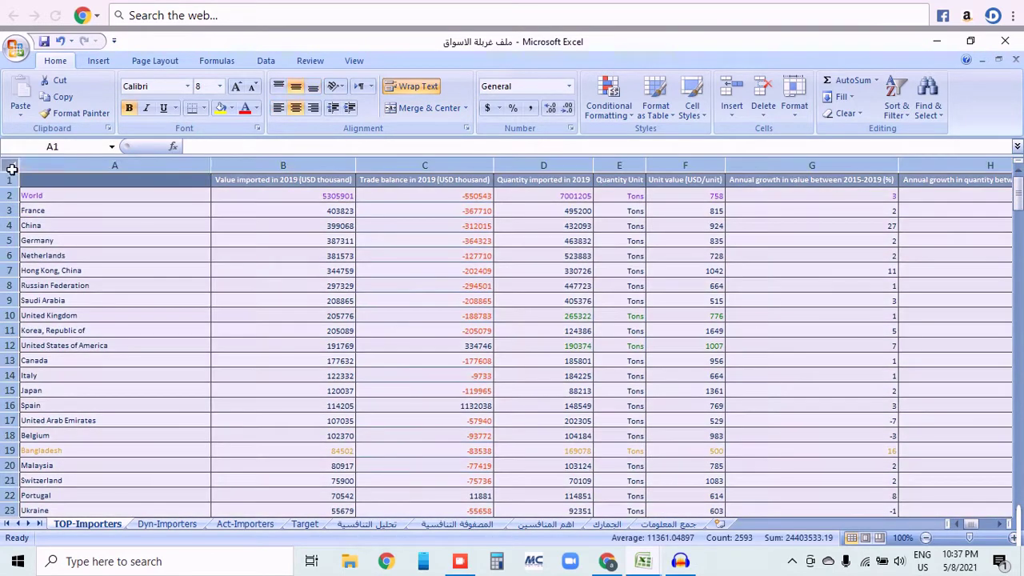
Narrow all columns to one equal width and make header row 1 tall enough for the wrapped headings
click(8, 165)
drag(212, 171, 112, 194)
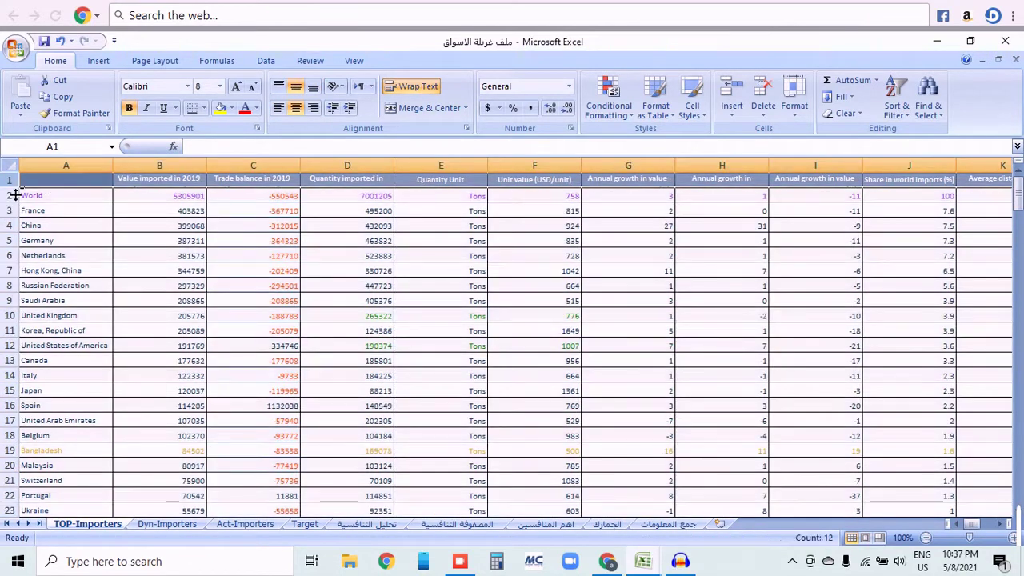
drag(11, 194, 12, 224)
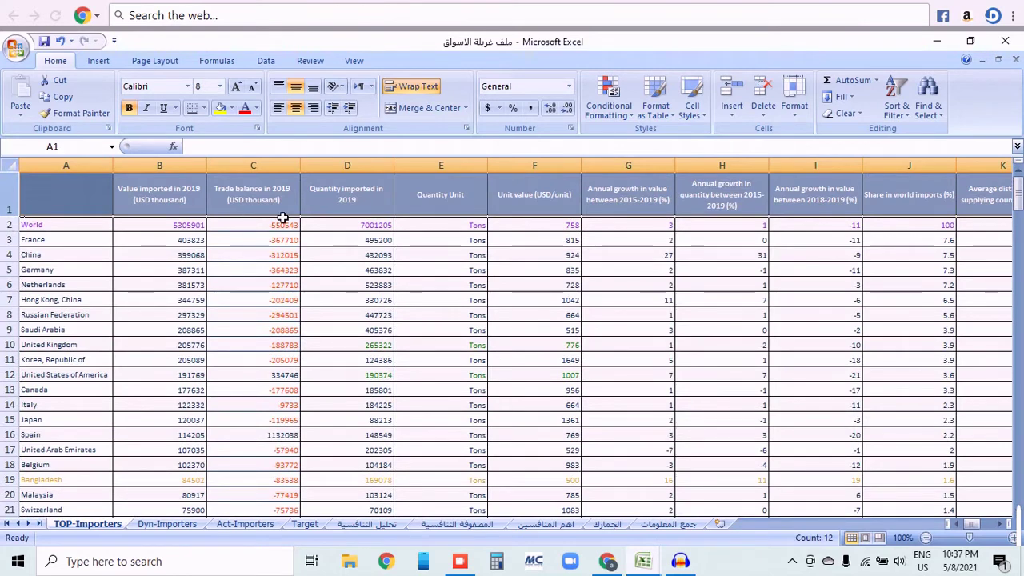
click(281, 214)
Narrow all columns further so the whole table fits on screen, and widen column A for the full importer names
click(11, 166)
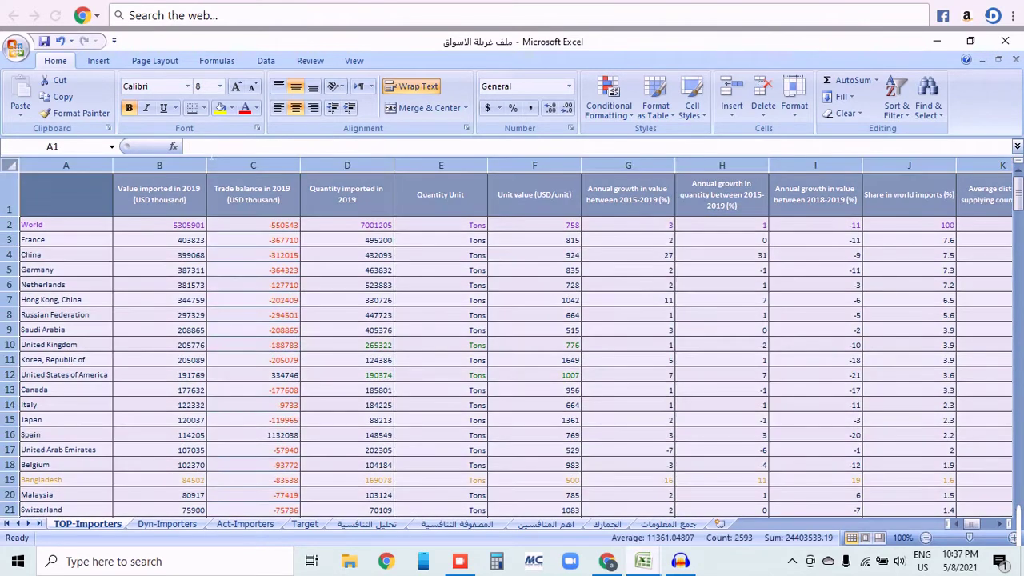
drag(206, 171, 149, 170)
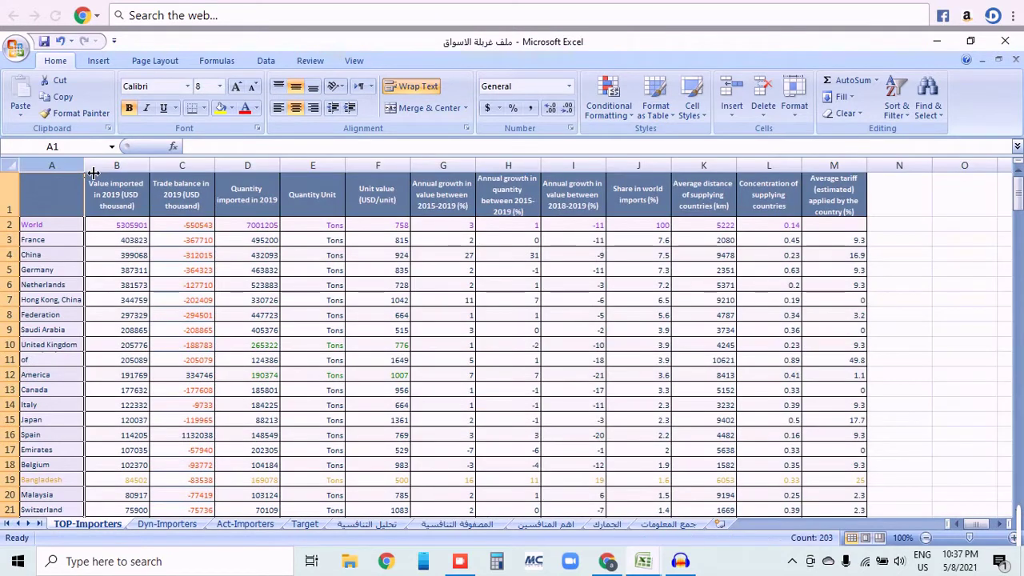
drag(85, 171, 162, 188)
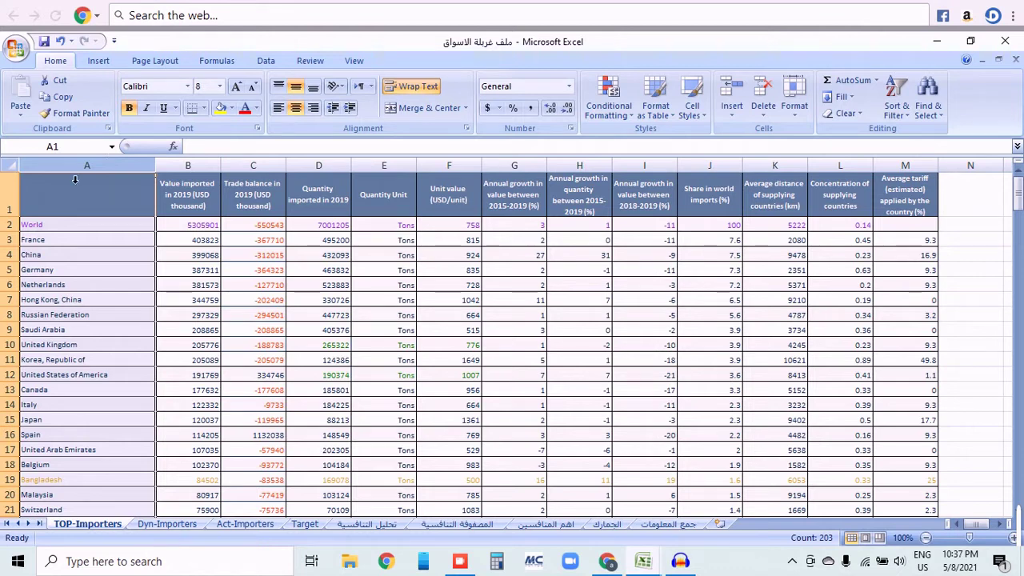
Copy the entire TOP-Importers sheet and paste it at cell A1 of the Dyn-Importers sheet
click(18, 166)
key(ctrl+c)
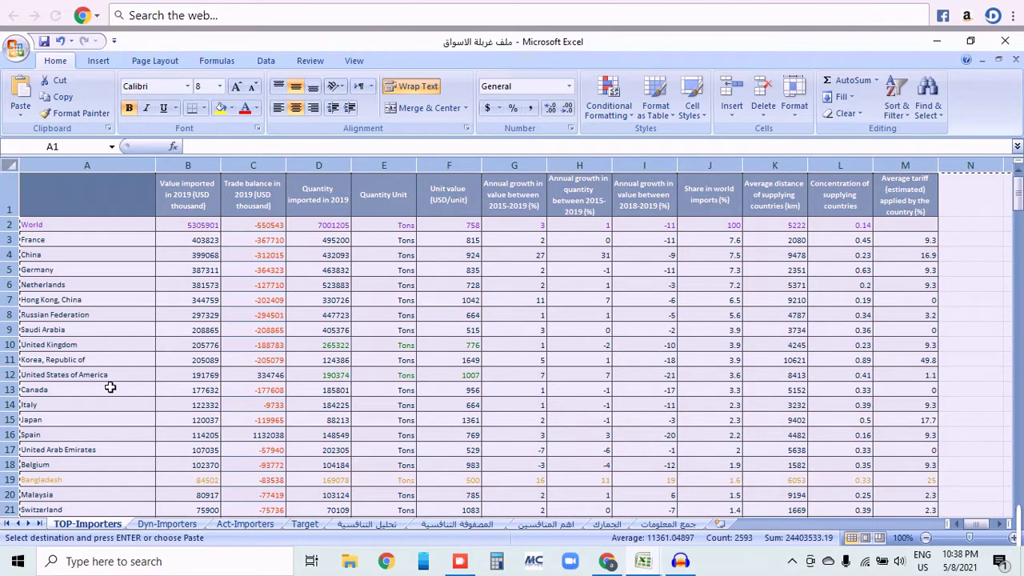
click(167, 524)
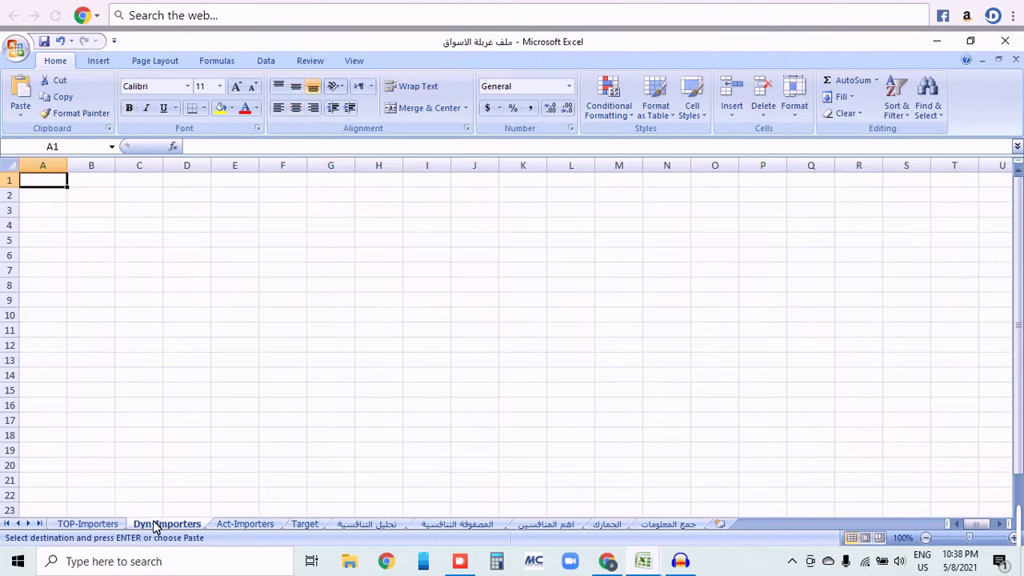
key(ctrl+v)
Add filters to header row 1 and sort the table by annual growth in quantity between 2015-2019, largest to smallest
click(16, 210)
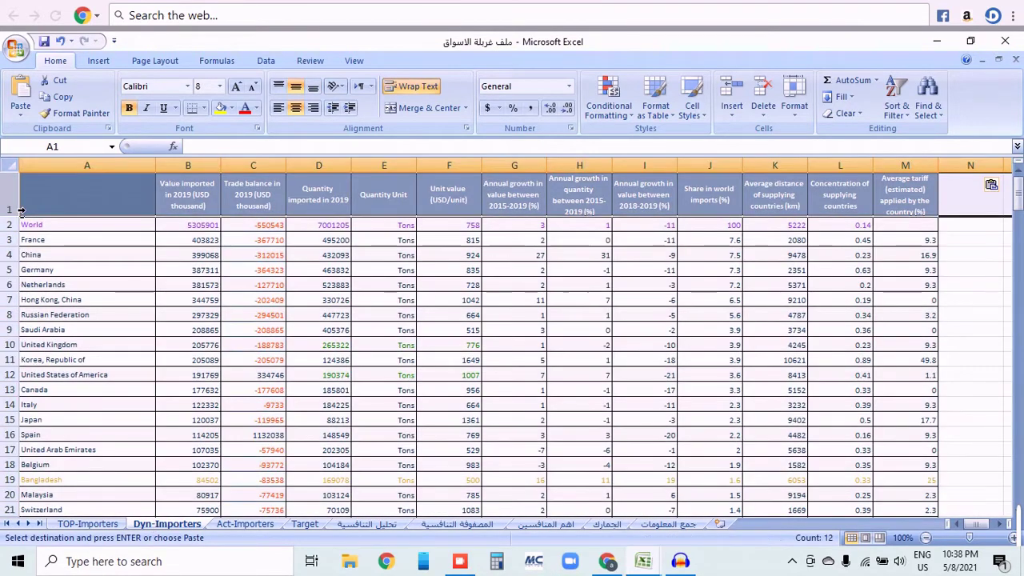
click(896, 104)
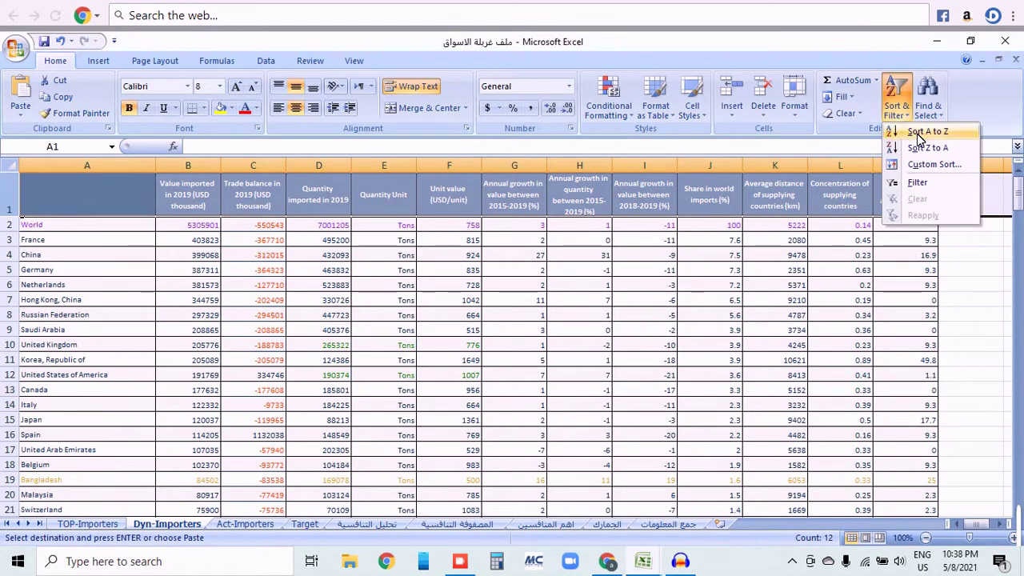
click(930, 177)
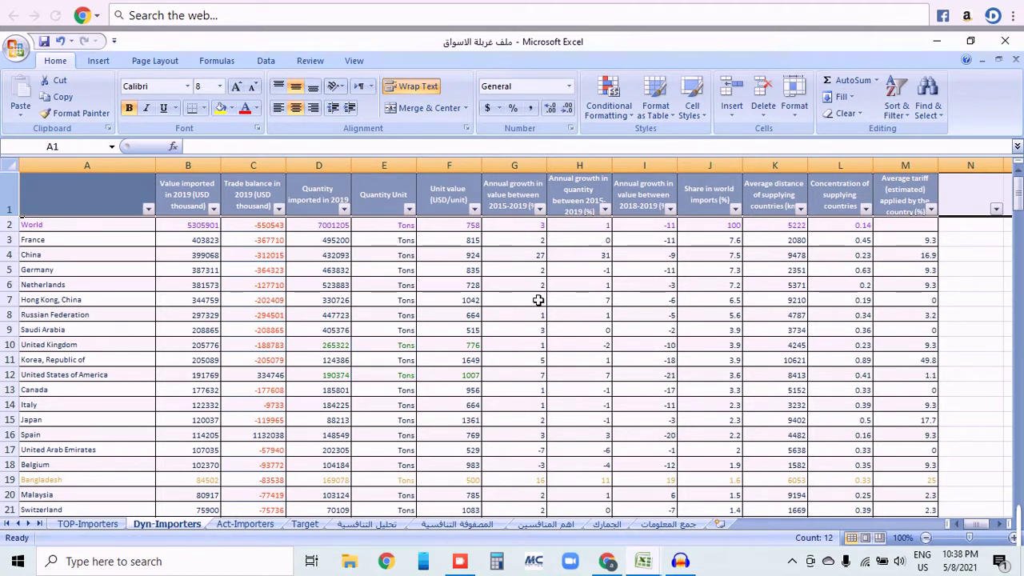
click(604, 209)
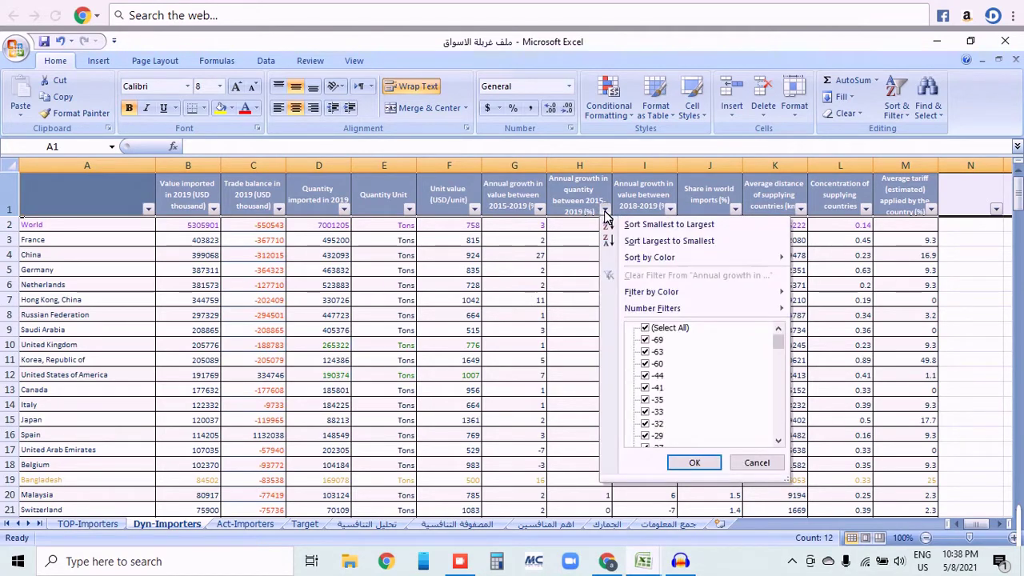
click(650, 242)
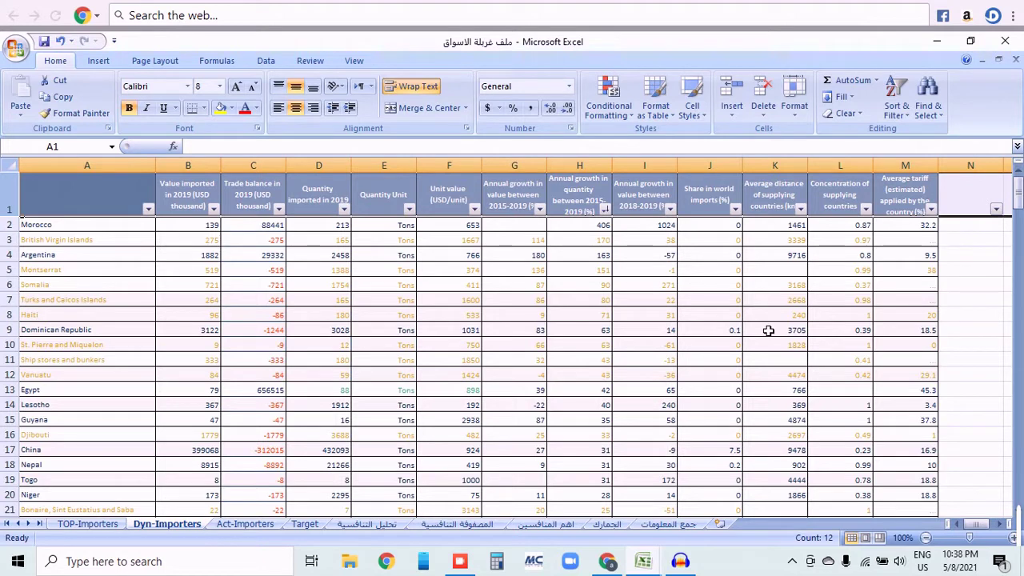
Open the Act-Importers sheet, switch to Trade Map in Chrome, and set the country to Egypt and the trade flow to Exports
click(262, 525)
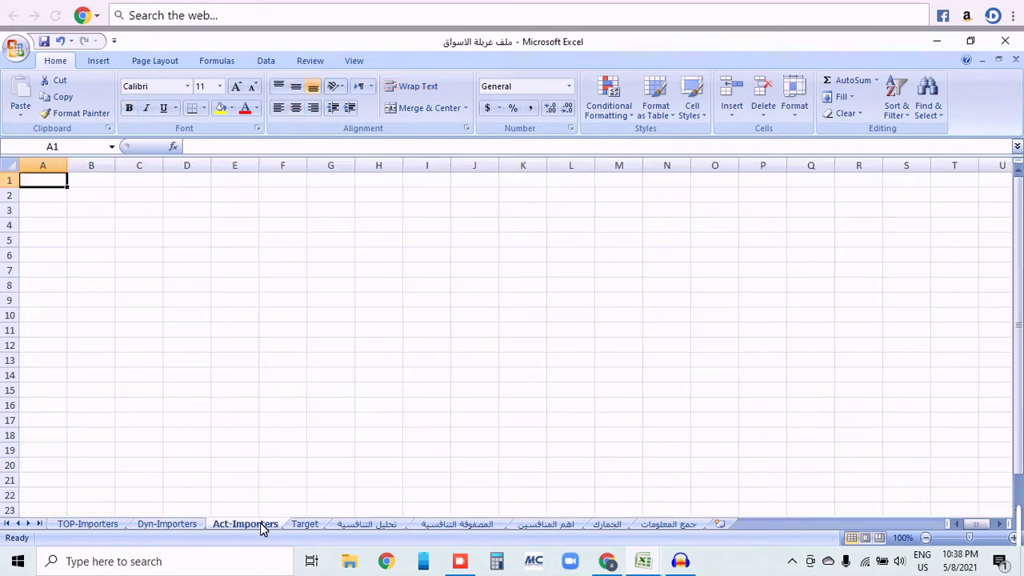
click(608, 562)
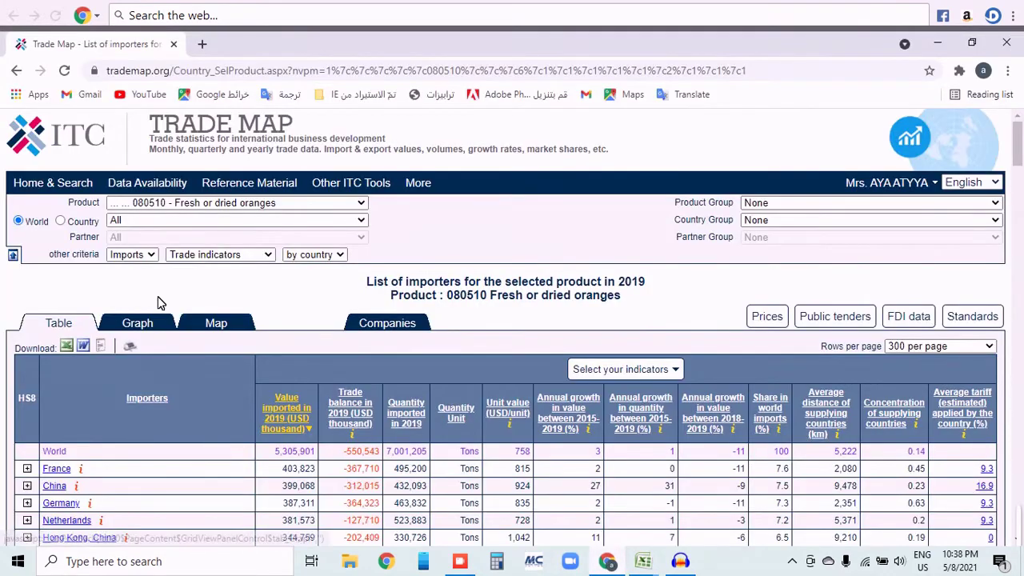
click(144, 223)
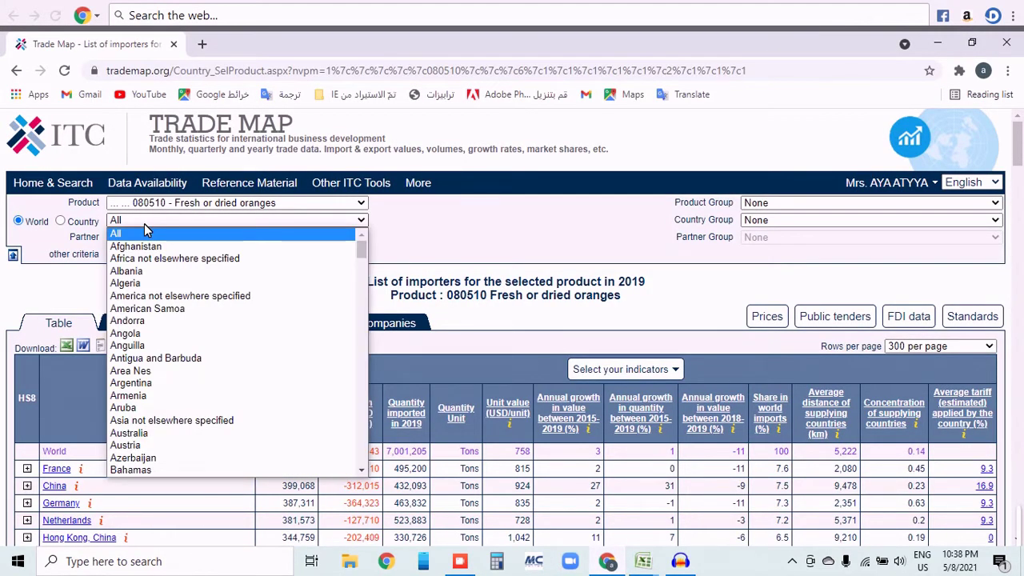
key(e)
key(g)
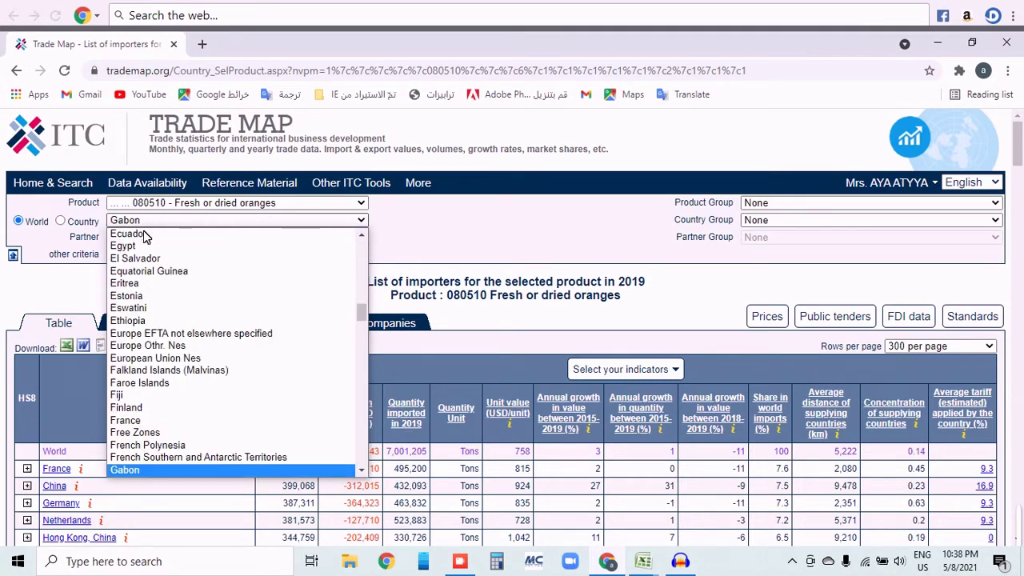
click(144, 246)
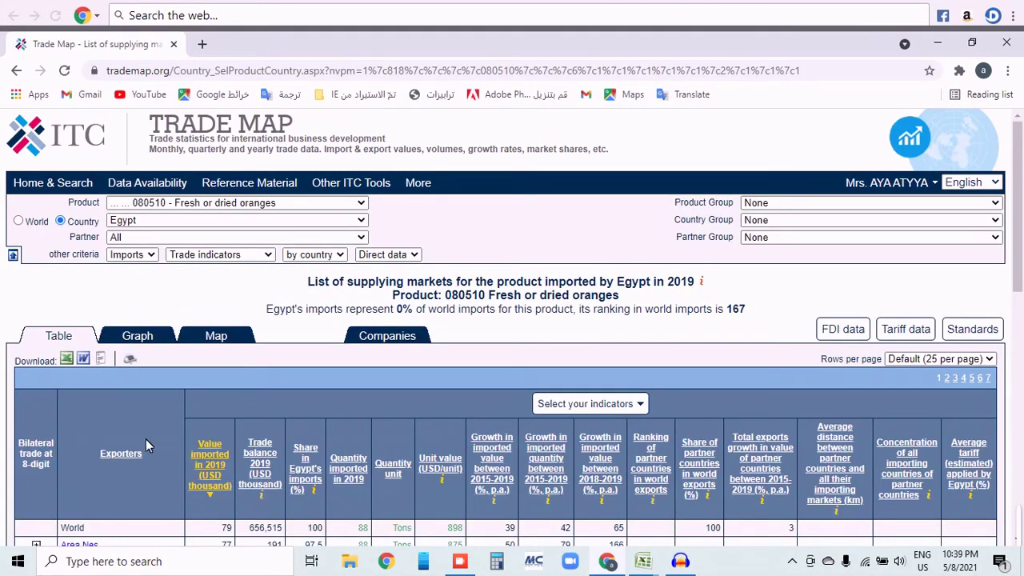
click(152, 255)
click(132, 268)
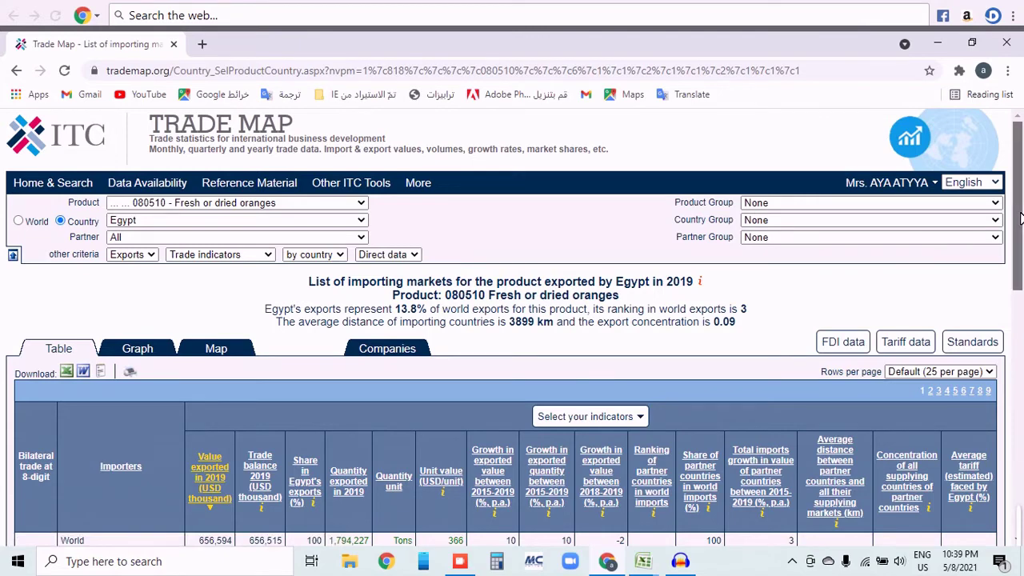
Show 300 rows per page, and download Egypt's list of importing markets as an Excel file set to open when done
mouse_move(1019, 218)
mouse_down()
mouse_move(1021, 432)
mouse_move(1021, 228)
mouse_up()
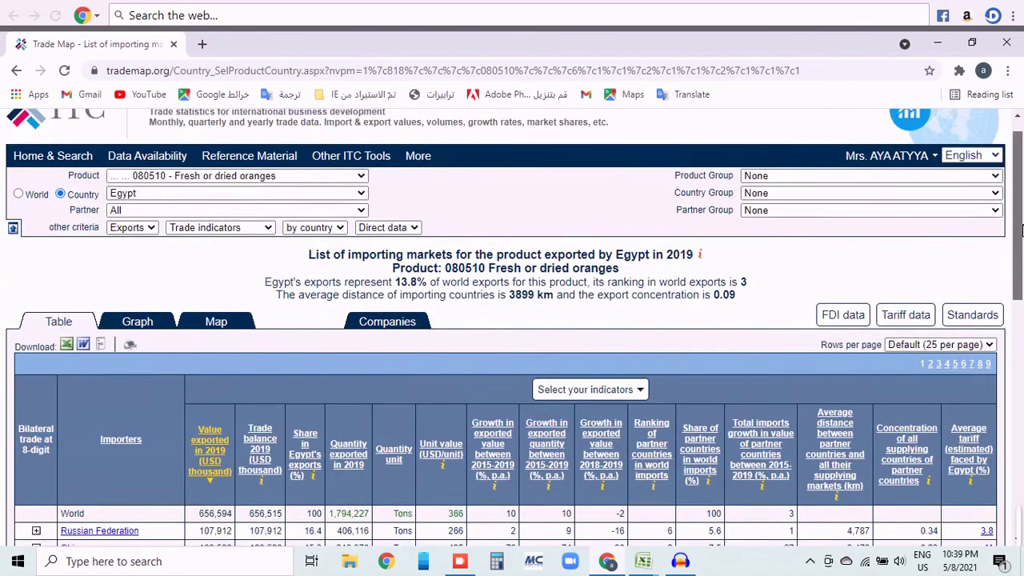
click(959, 339)
click(950, 404)
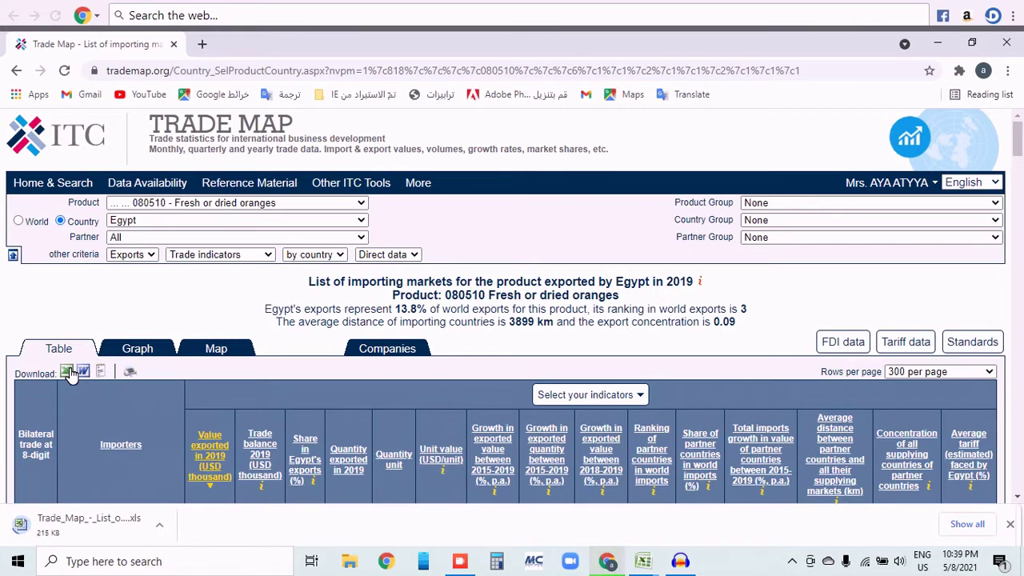
click(163, 530)
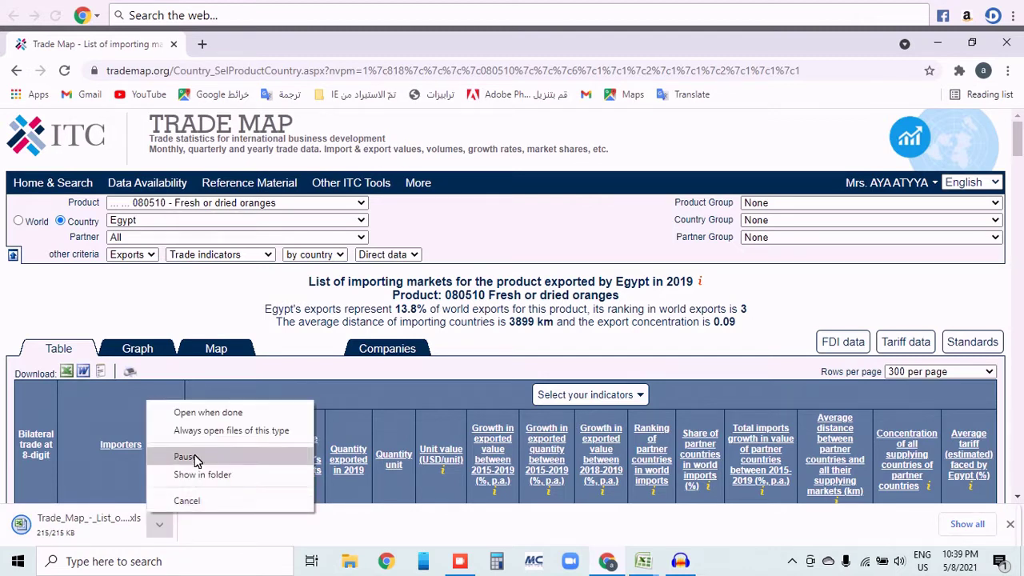
click(202, 411)
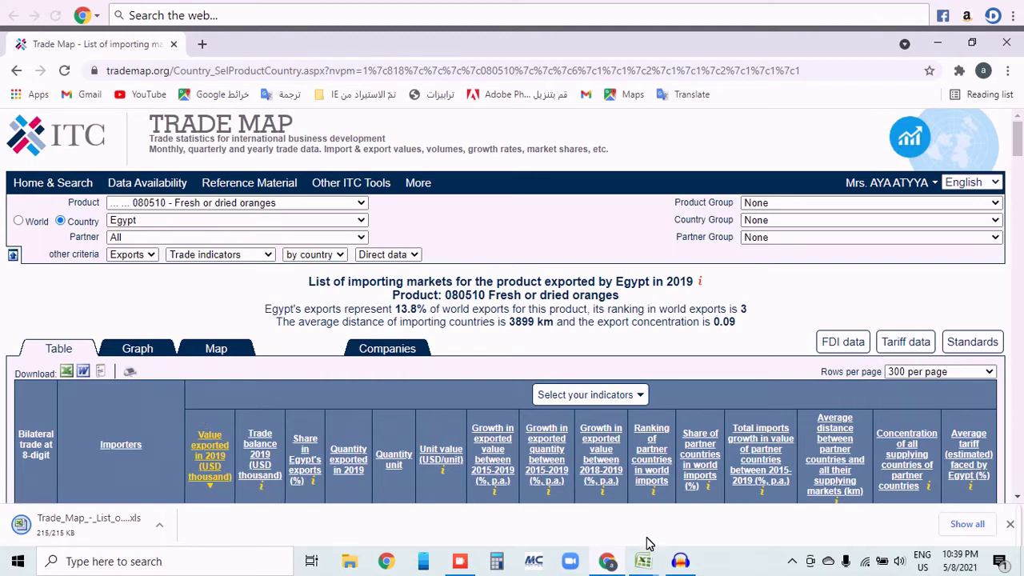
Close the earlier Trade Map workbook in Excel, and open the newly downloaded list of importing markets from Chrome, accepting the differing file format
mouse_move(643, 562)
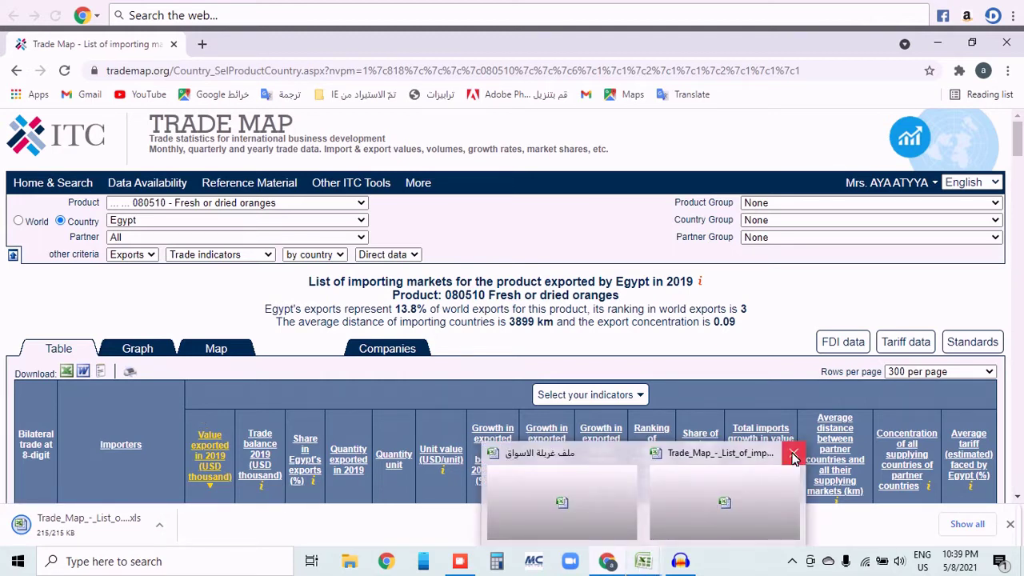
click(794, 456)
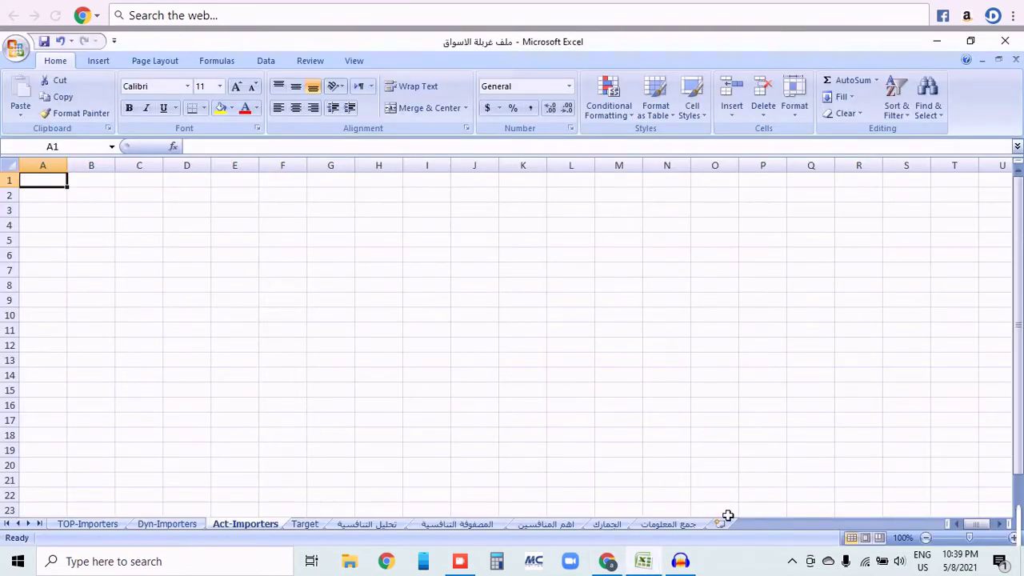
click(607, 561)
click(159, 524)
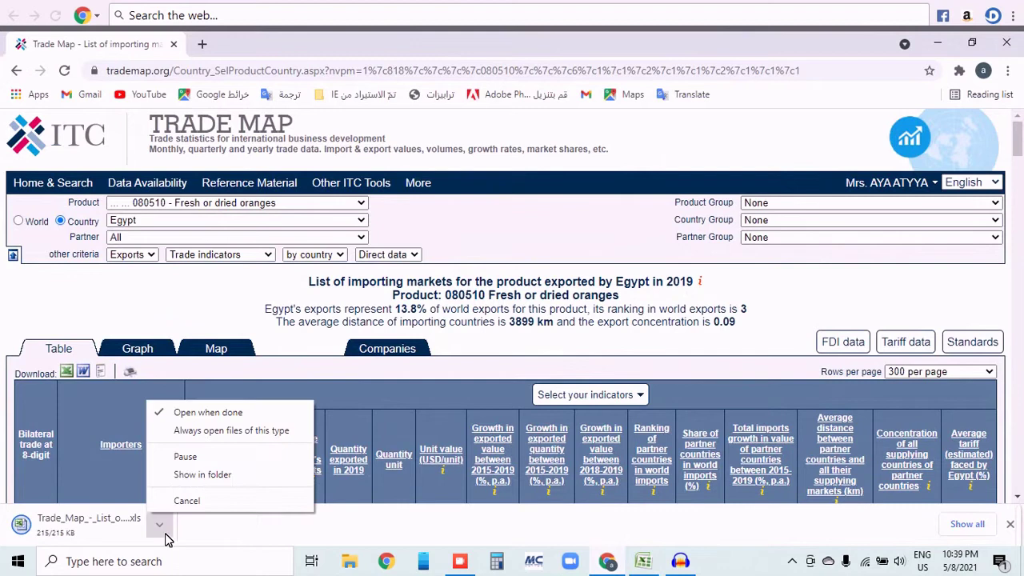
click(194, 413)
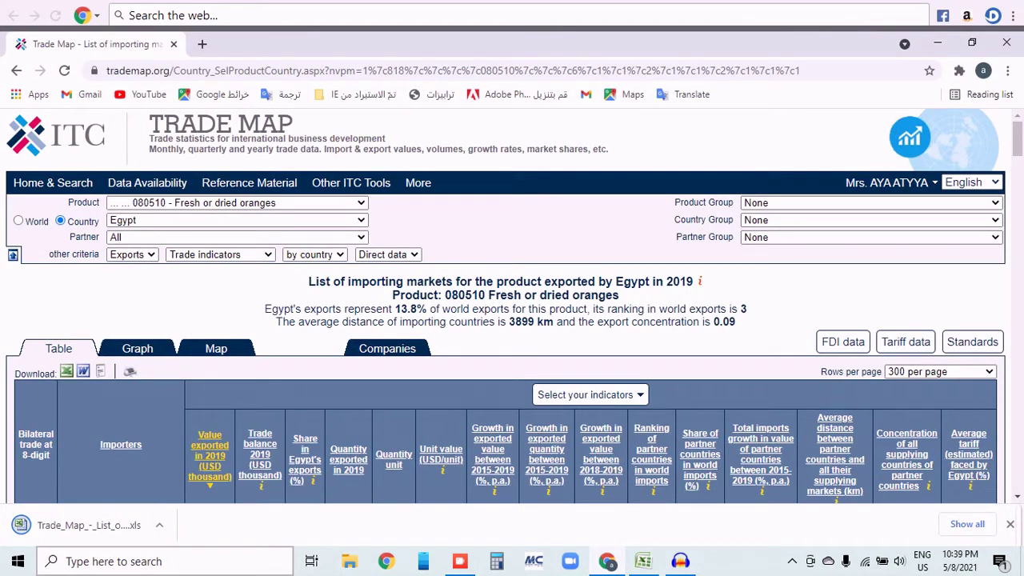
click(159, 524)
click(187, 431)
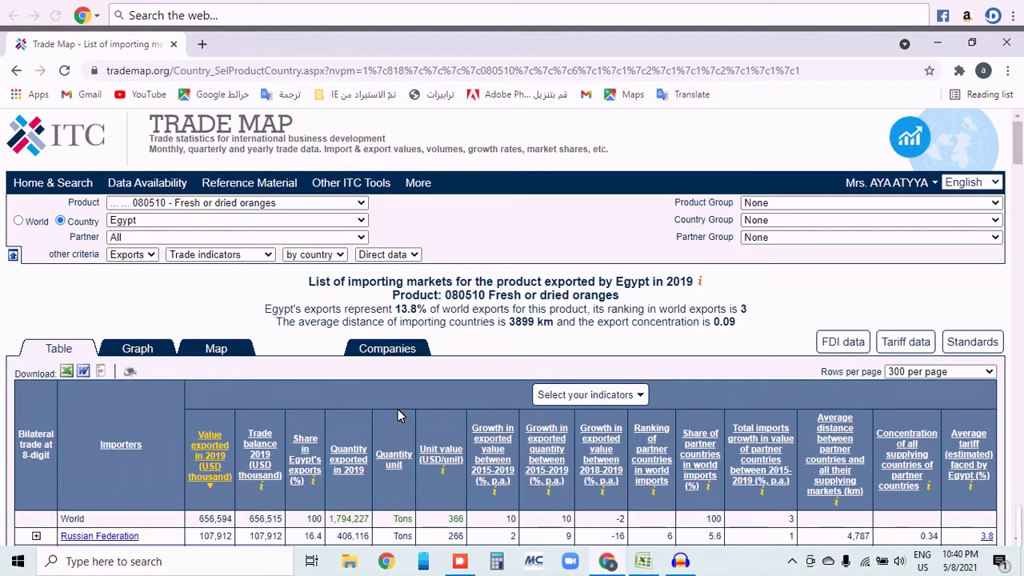
click(642, 562)
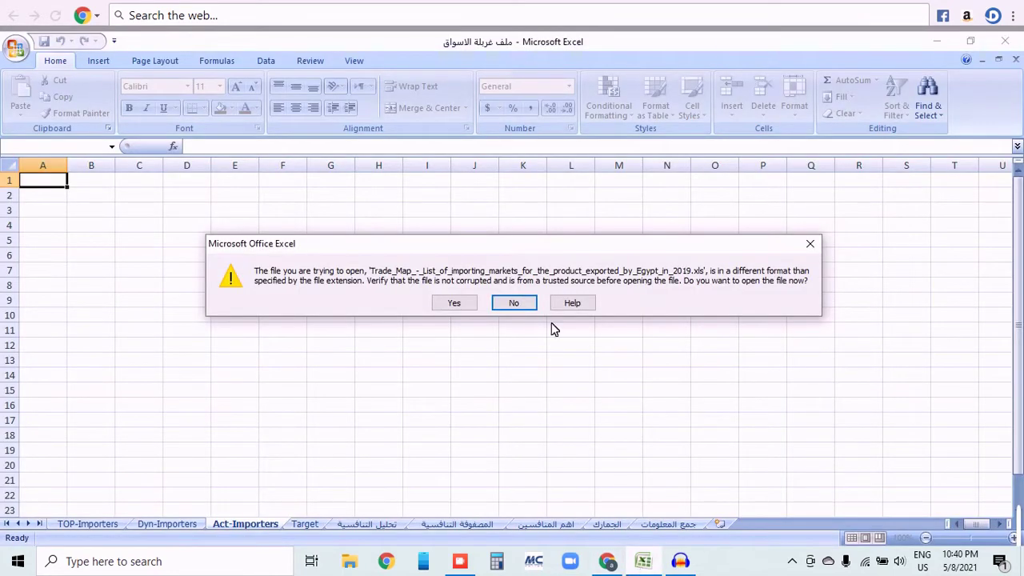
click(453, 302)
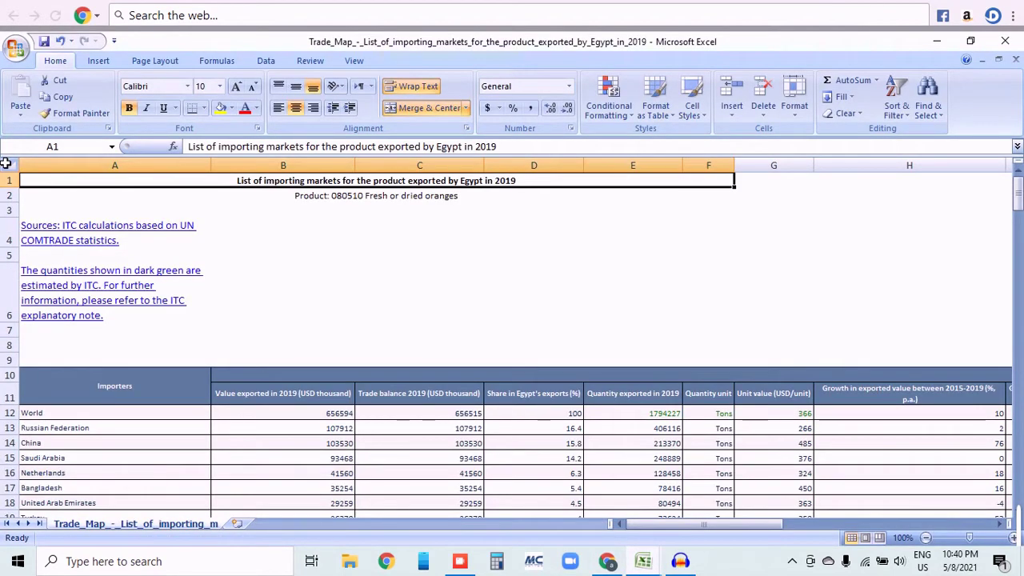
Copy the entire downloaded sheet and paste it at cell A1 of the Act-Importers sheet in the market-screening workbook
click(17, 165)
key(ctrl+c)
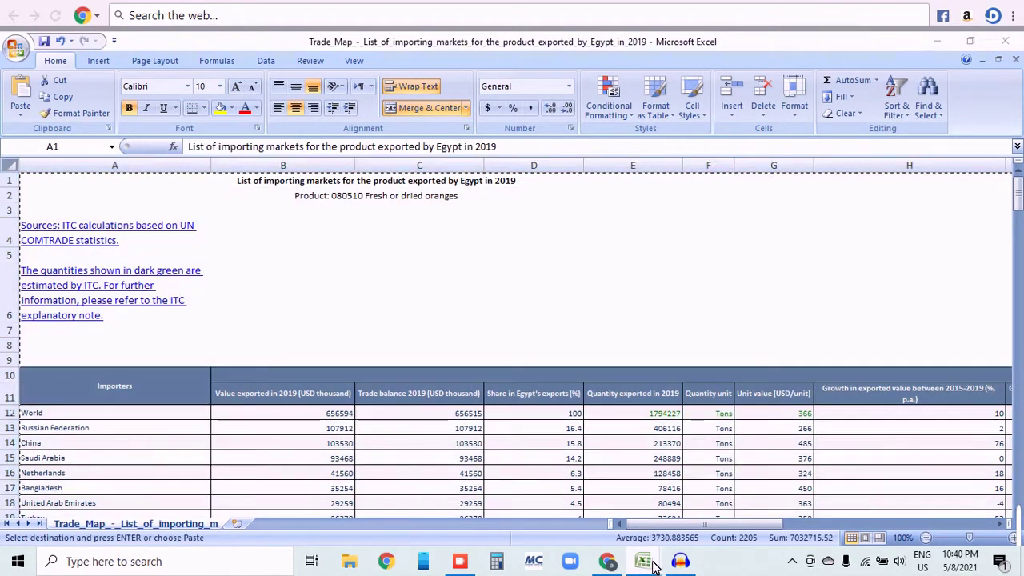
mouse_move(644, 562)
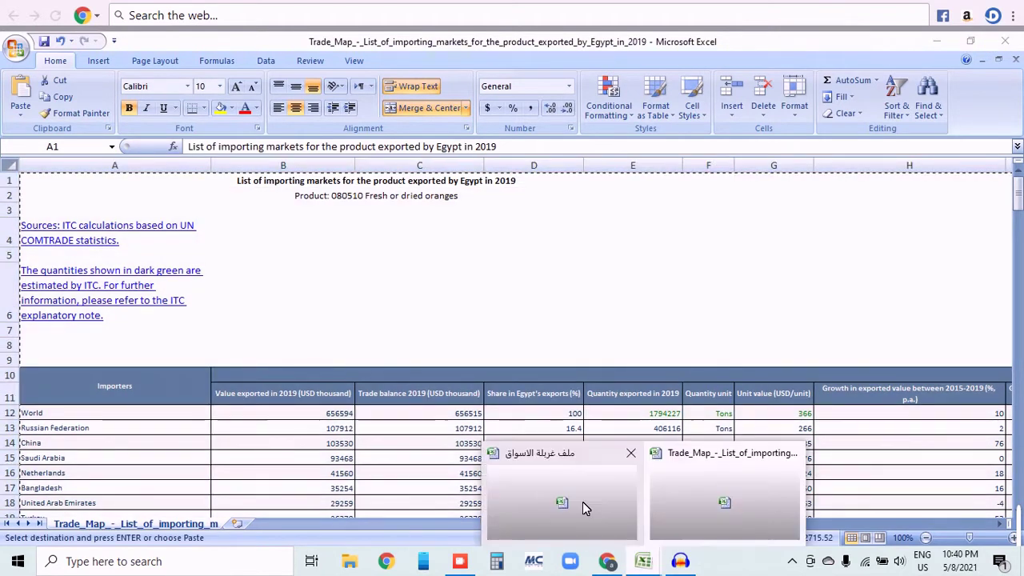
click(582, 502)
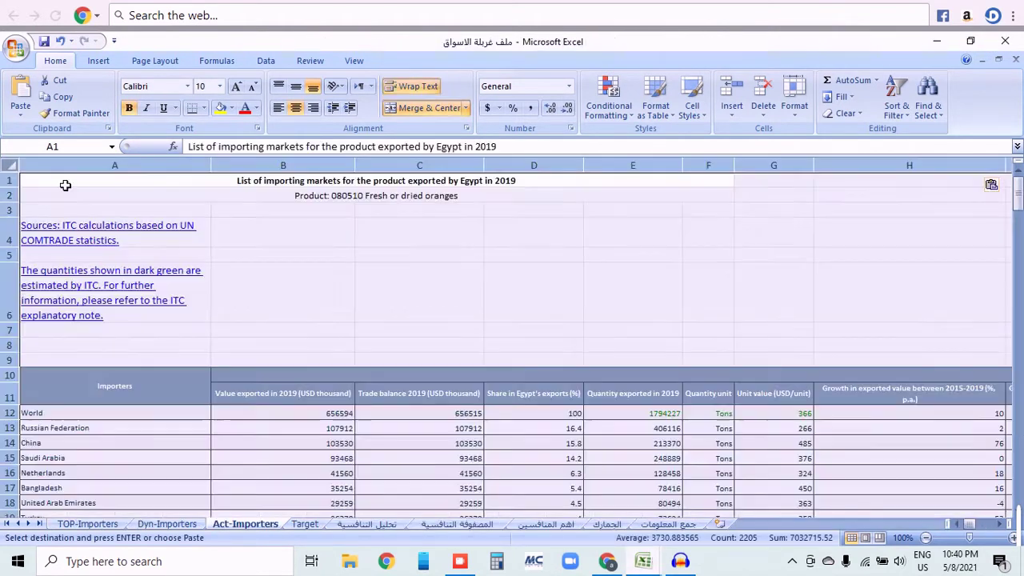
key(ctrl+v)
Delete rows 1 to 9, containing the title and source notes above the table on the Act-Importers sheet
drag(13, 359, 95, 190)
right_click(94, 190)
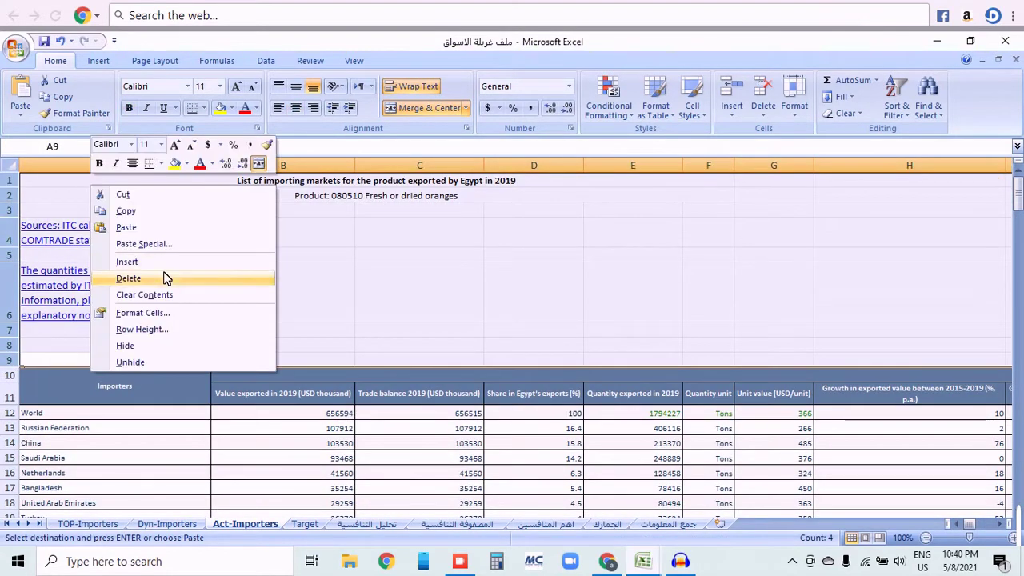
click(128, 272)
Unmerge the "Select your indicators" cell B1 and delete row 1, leaving the column headings as the first row
click(231, 178)
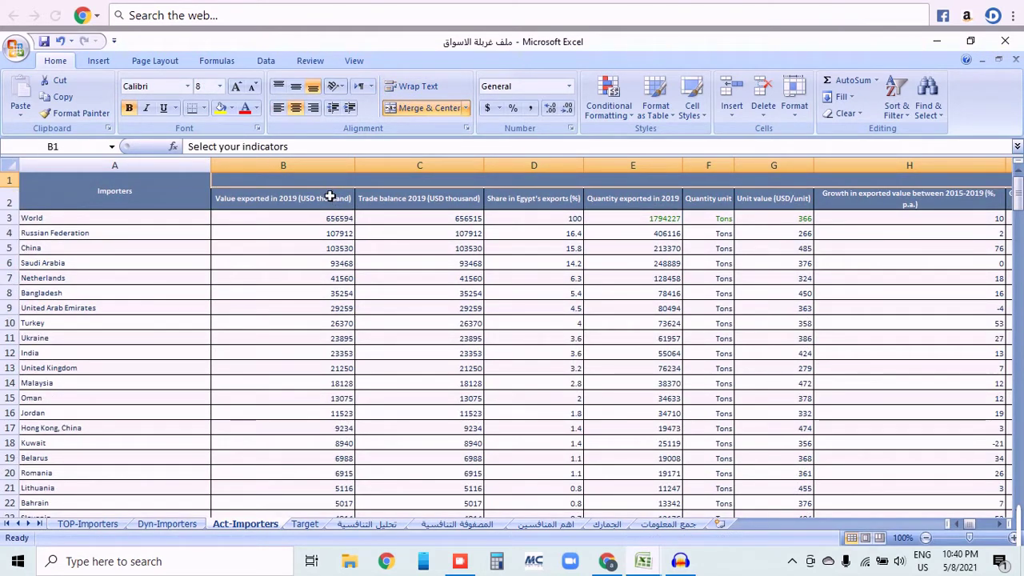
click(417, 107)
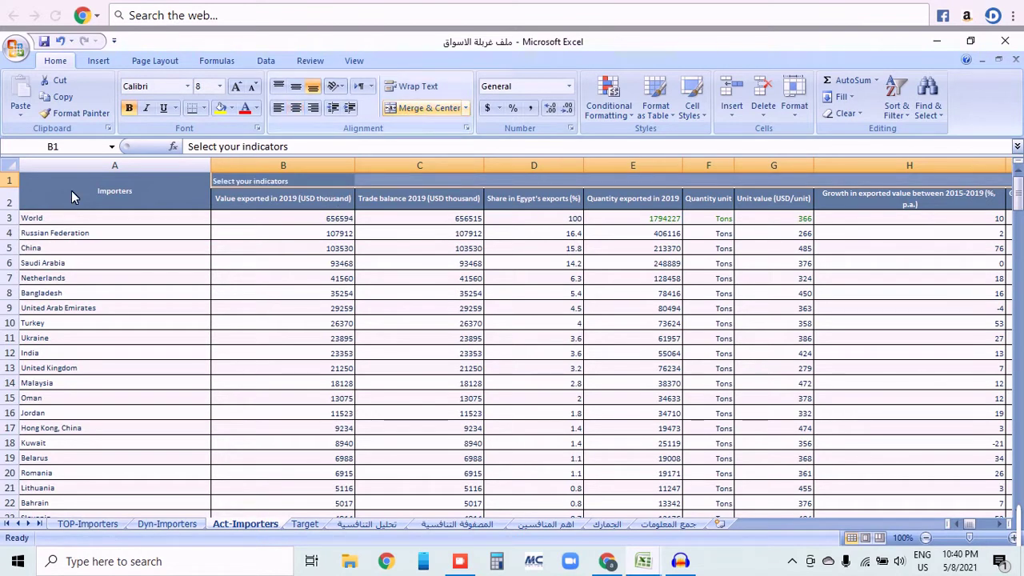
click(19, 193)
right_click(10, 181)
click(84, 276)
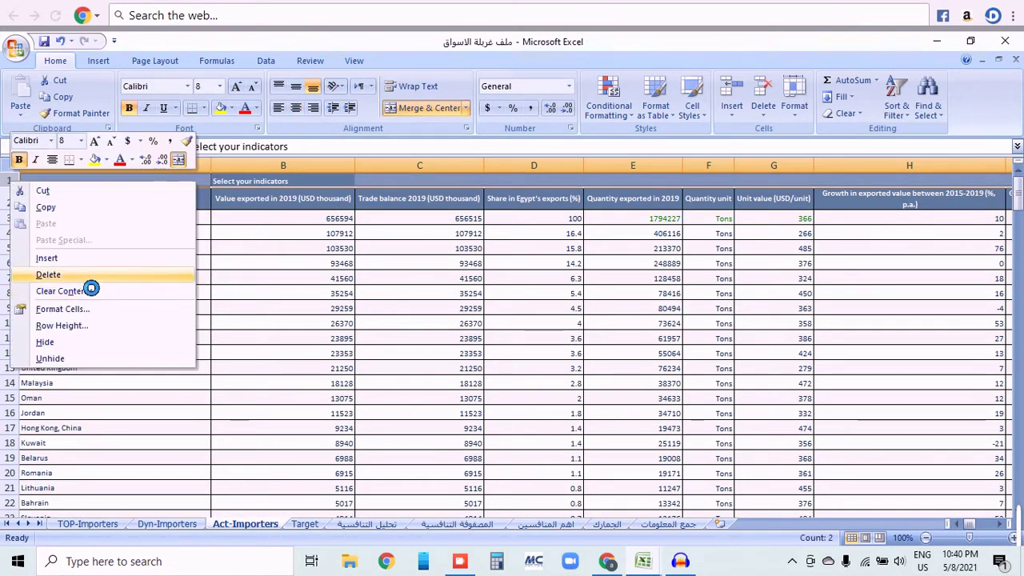
Narrow all columns equally so the table fits on screen, and increase the height of row 1 to show the full headings
click(9, 165)
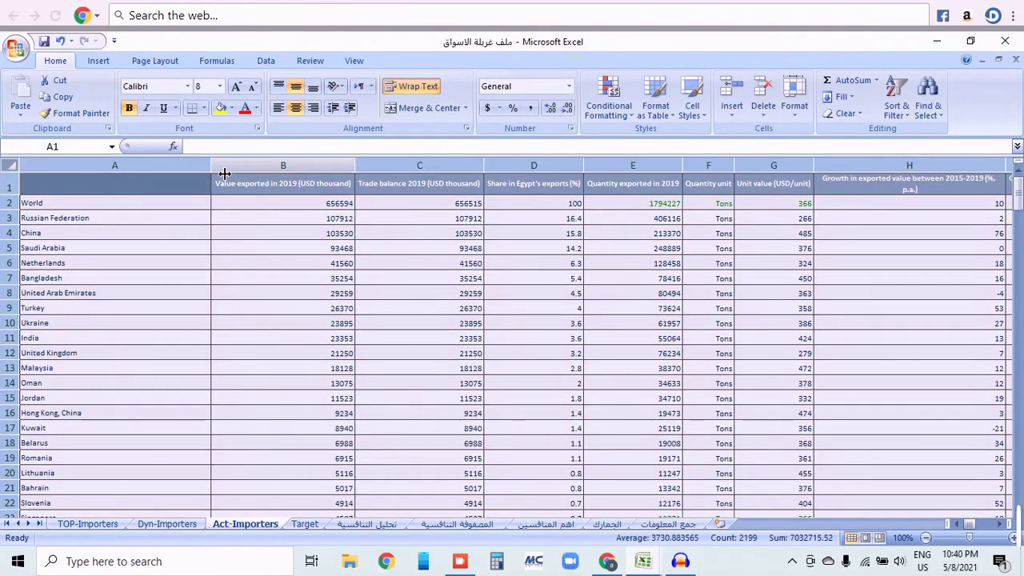
drag(215, 168, 126, 196)
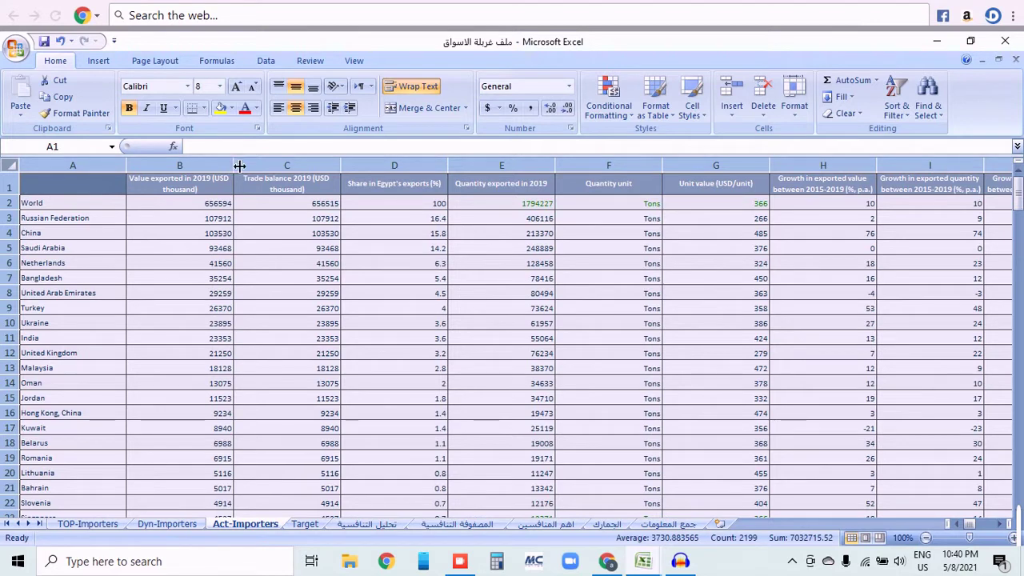
mouse_move(233, 165)
mouse_down()
mouse_move(194, 164)
mouse_move(231, 179)
mouse_up()
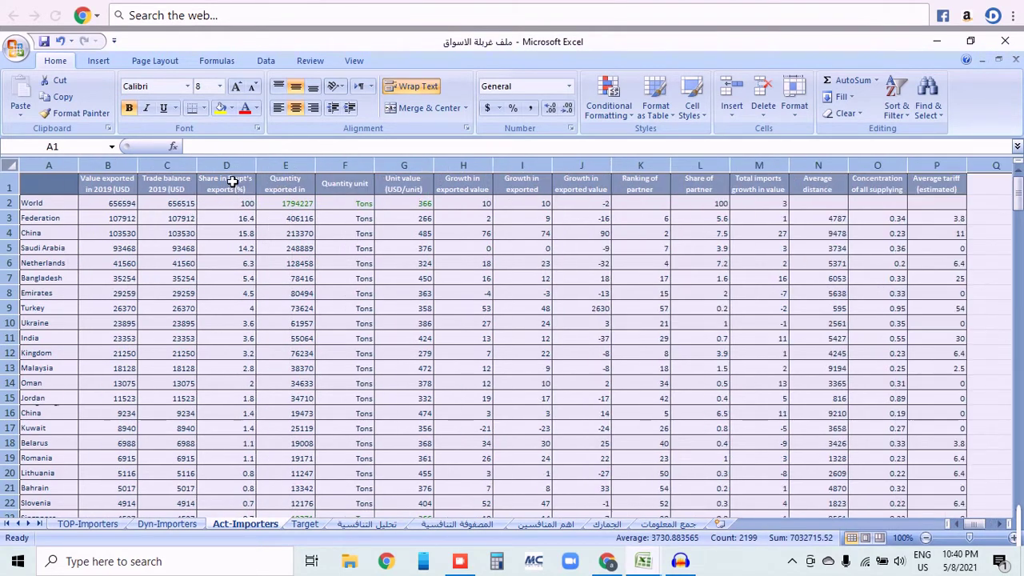
click(13, 193)
drag(15, 197, 15, 295)
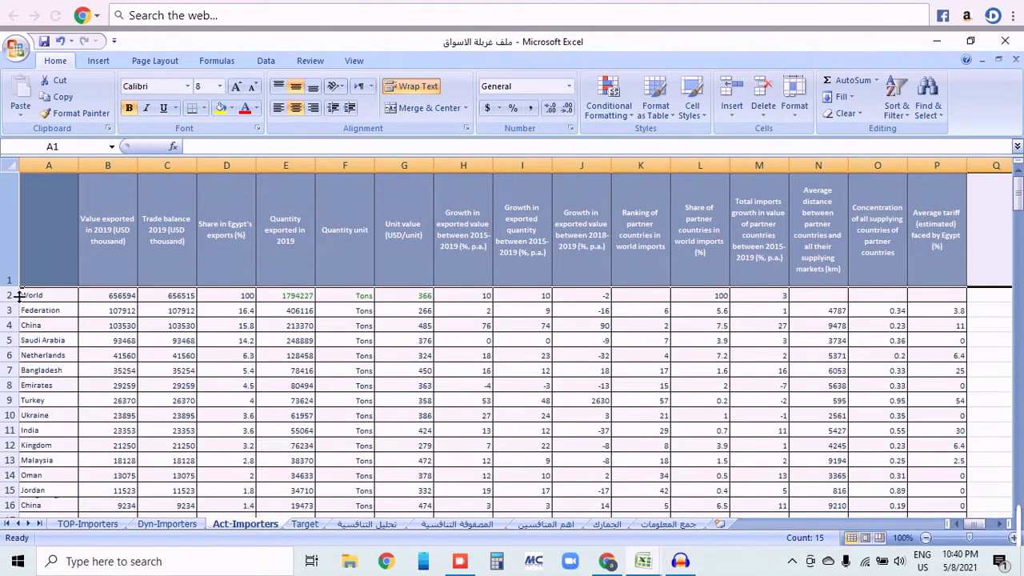
click(266, 269)
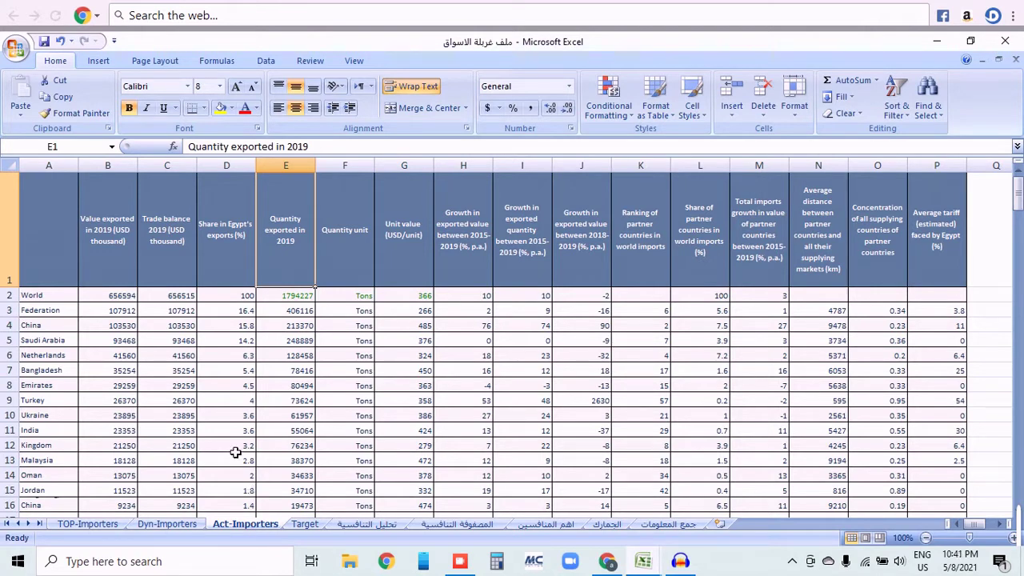
On the TOP-Importers sheet, fill the trade balance column C with light blue
click(114, 524)
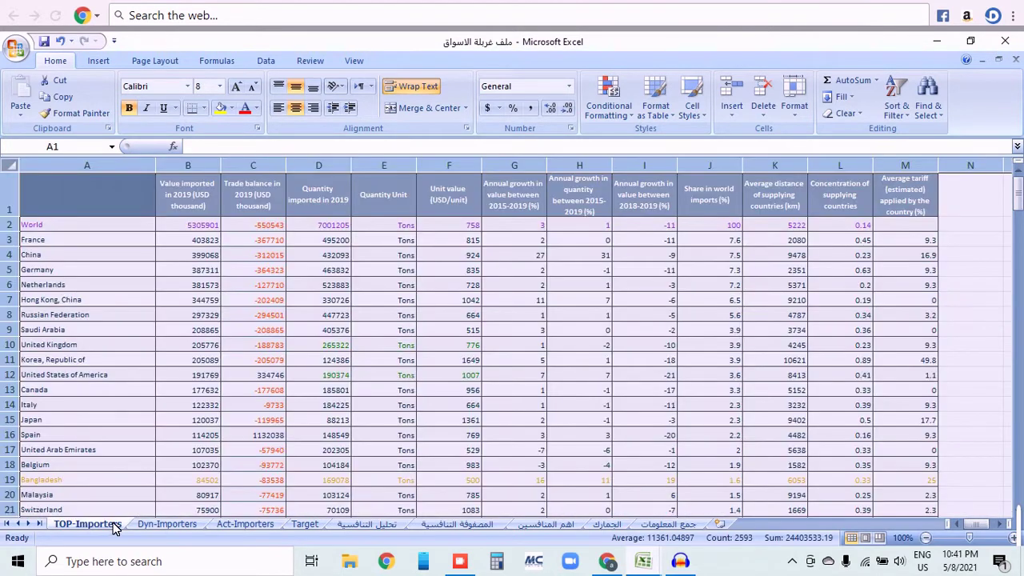
click(81, 269)
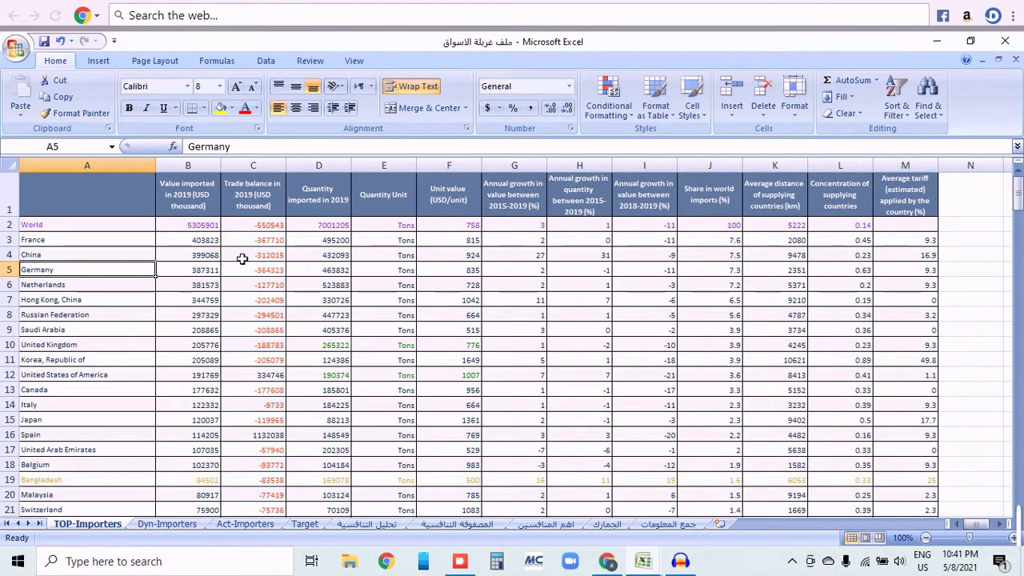
click(267, 180)
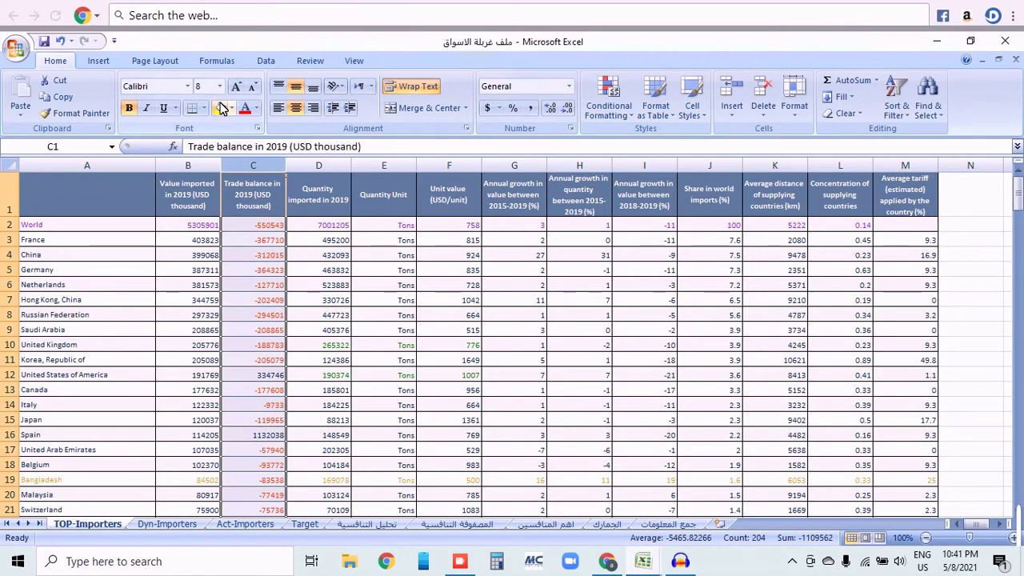
click(220, 108)
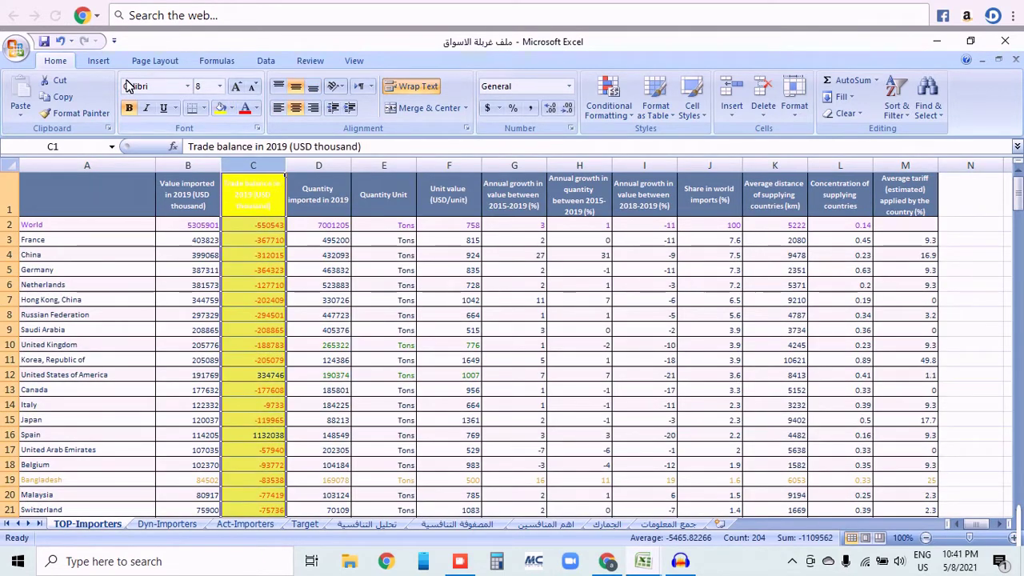
click(231, 108)
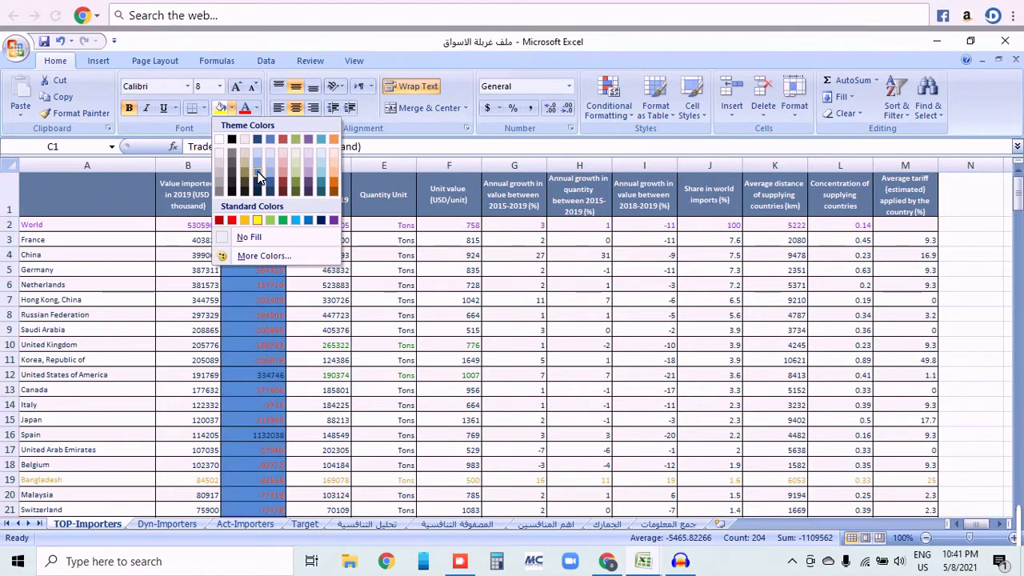
click(259, 154)
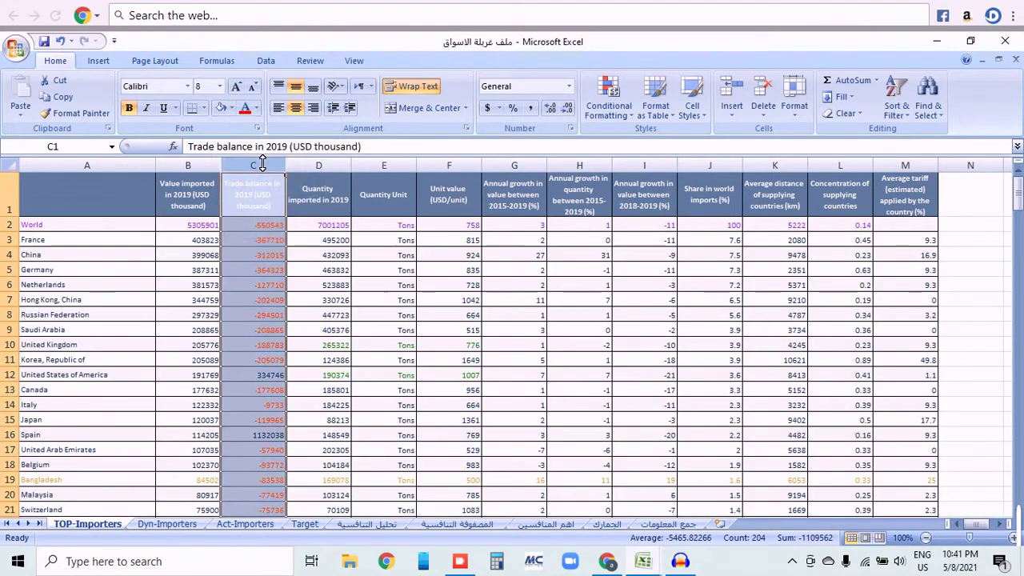
click(323, 328)
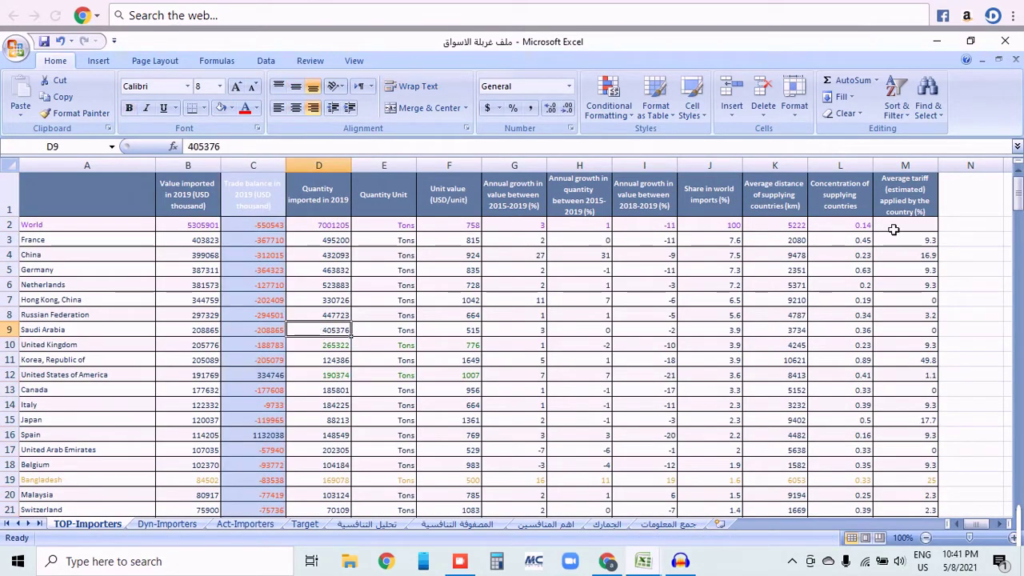
Fill column L, concentration of supplying countries, with the same light blue, and select the United States trade balance in cell C12
click(853, 168)
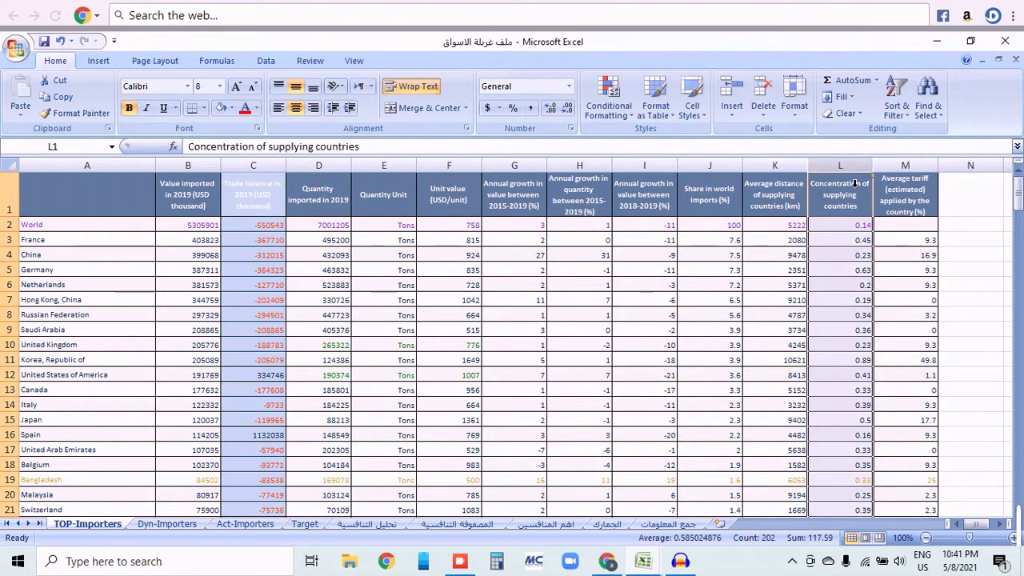
click(911, 180)
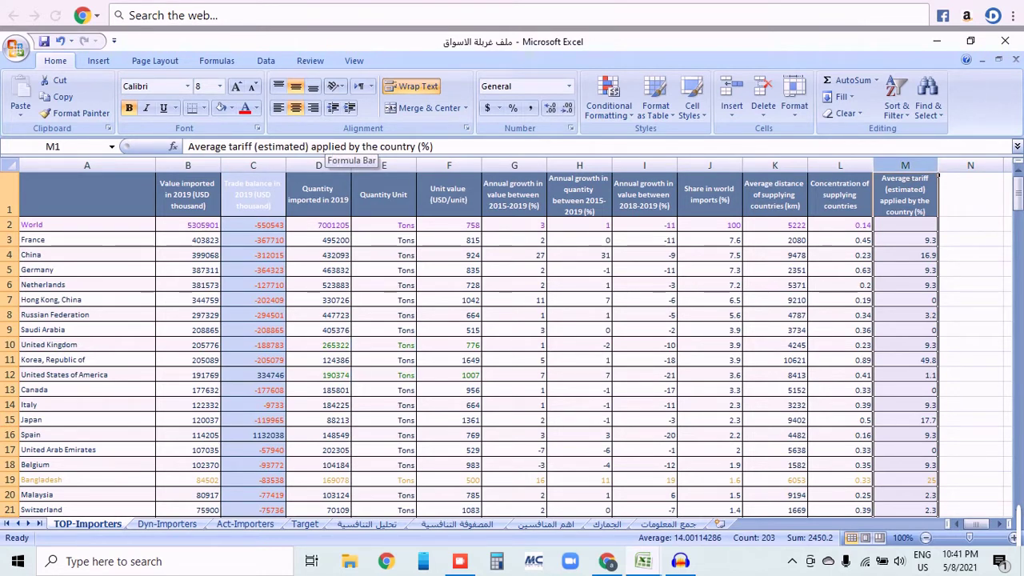
click(815, 194)
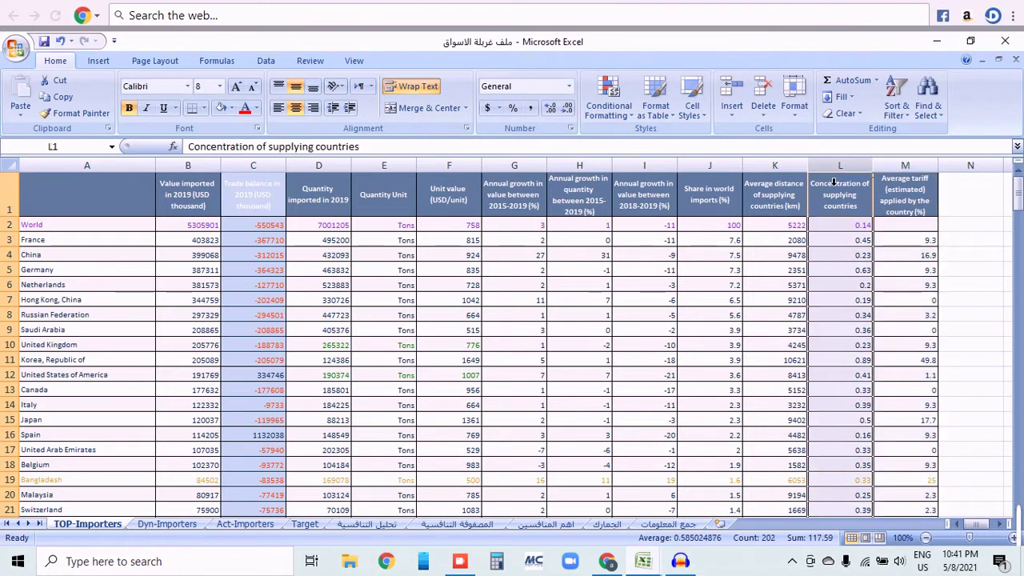
click(583, 331)
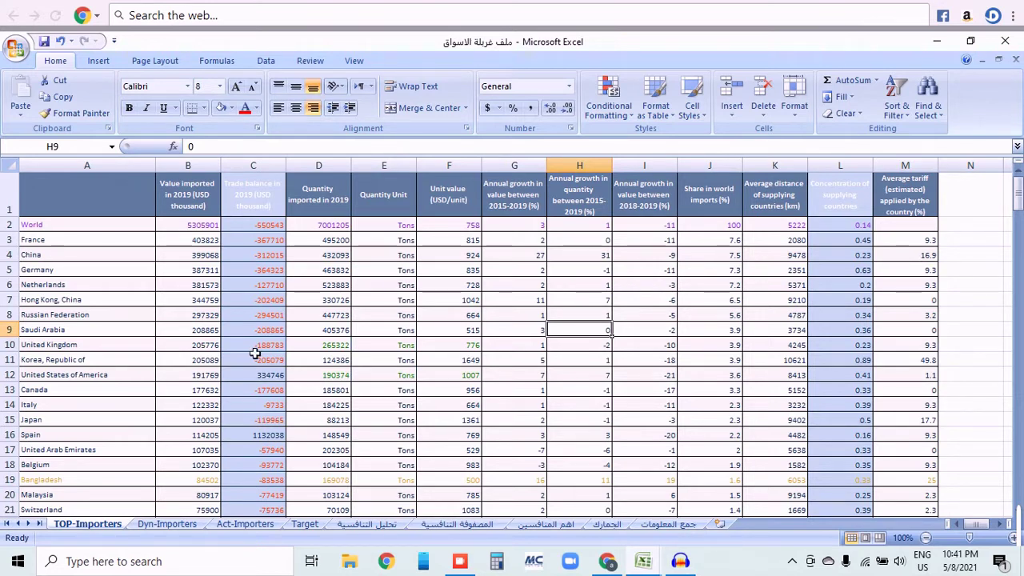
click(257, 377)
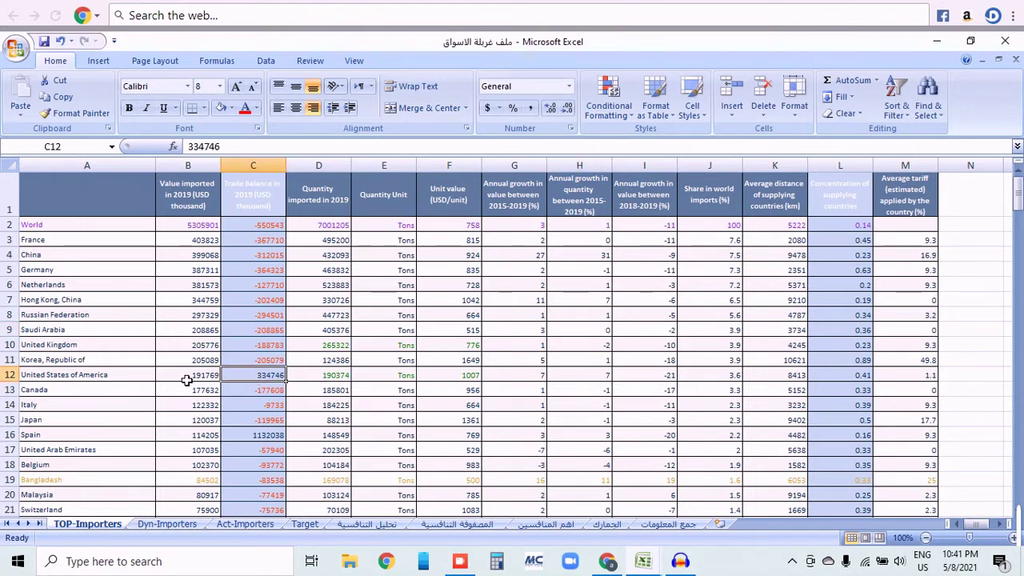
Delete the United States of America row from the TOP-Importers sheet
click(11, 376)
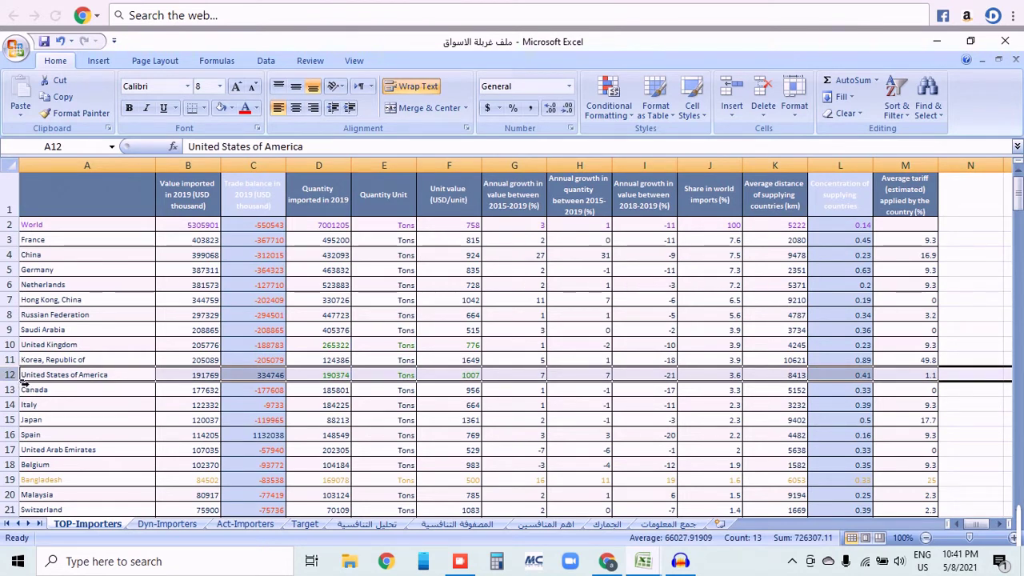
right_click(14, 375)
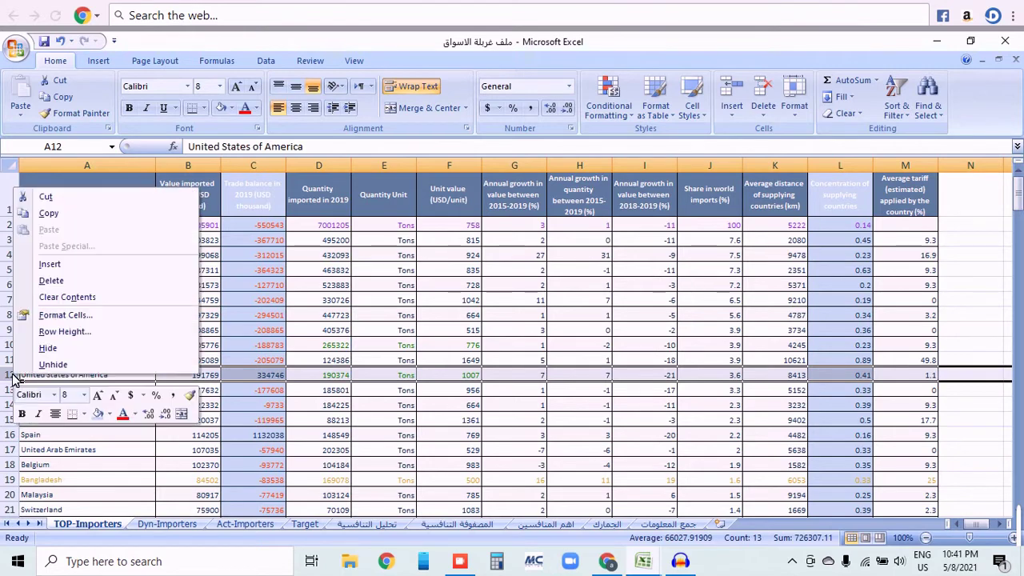
click(52, 280)
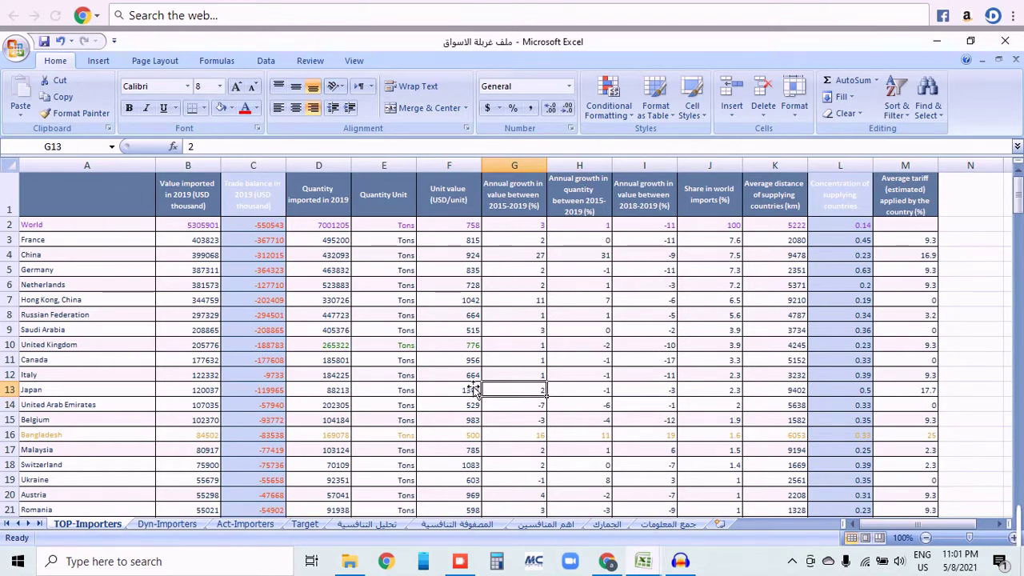
On the Dyn-Importers sheet, fill trade balance column C and supplier concentration column L with light blue
click(166, 523)
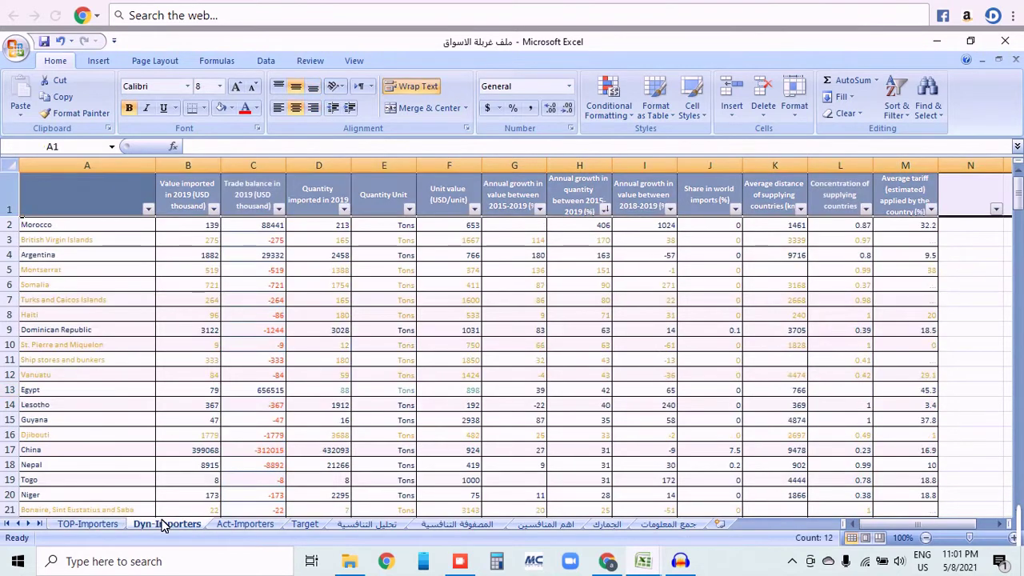
click(275, 183)
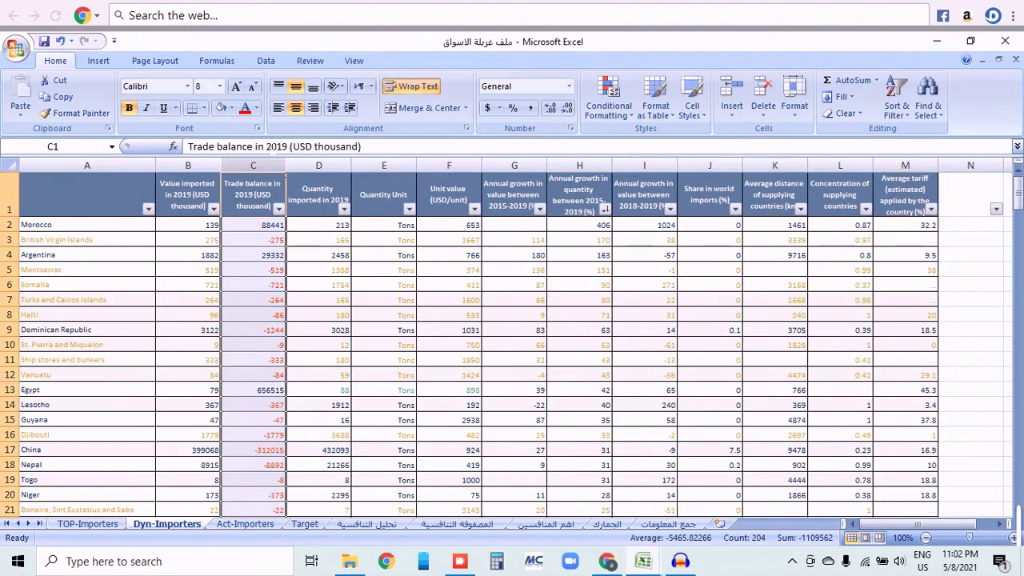
click(840, 166)
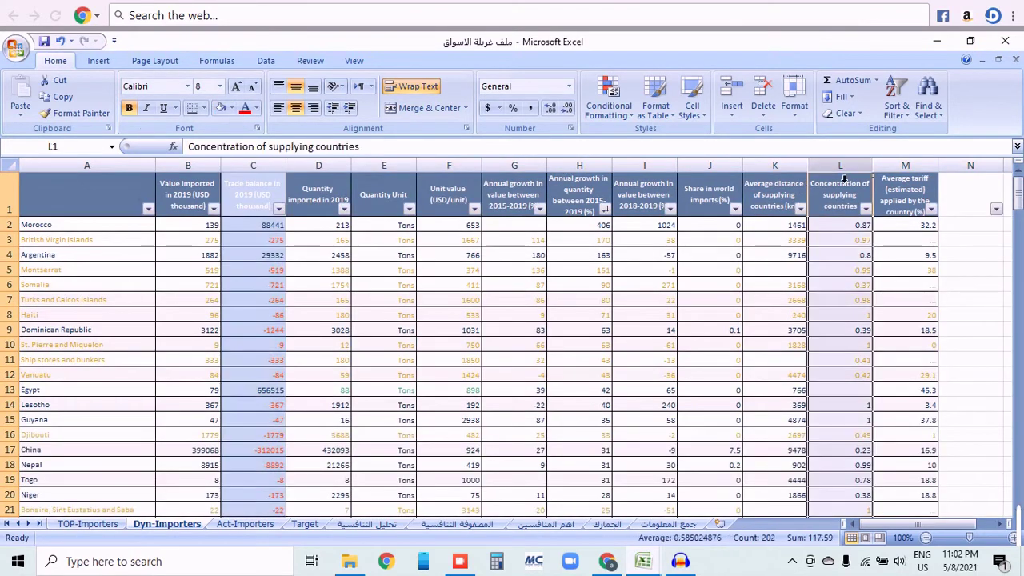
click(224, 114)
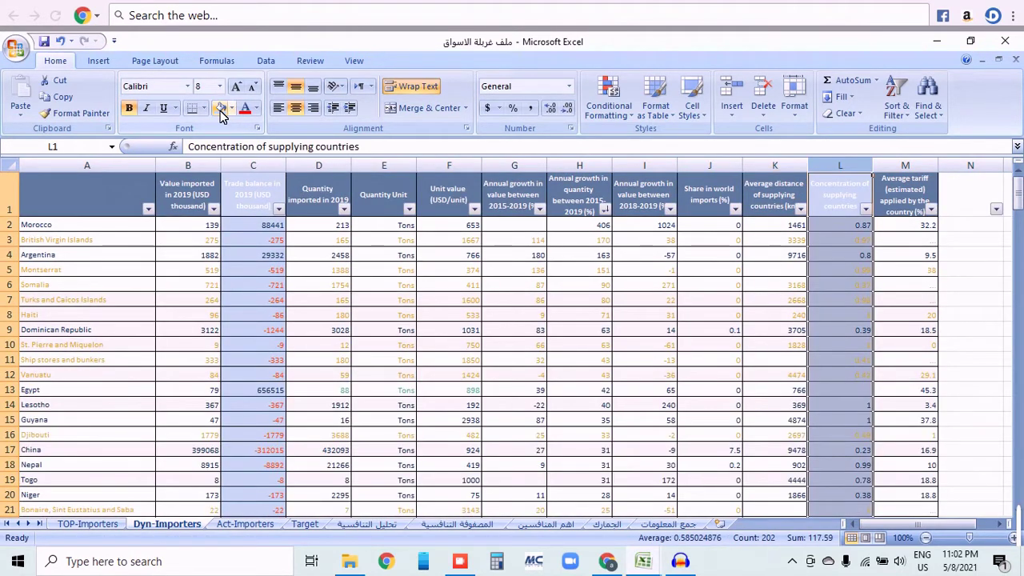
Delete the Morocco, Argentina and Egypt rows, which have positive trade balances, from the Dyn-Importers sheet
click(11, 226)
right_click(9, 226)
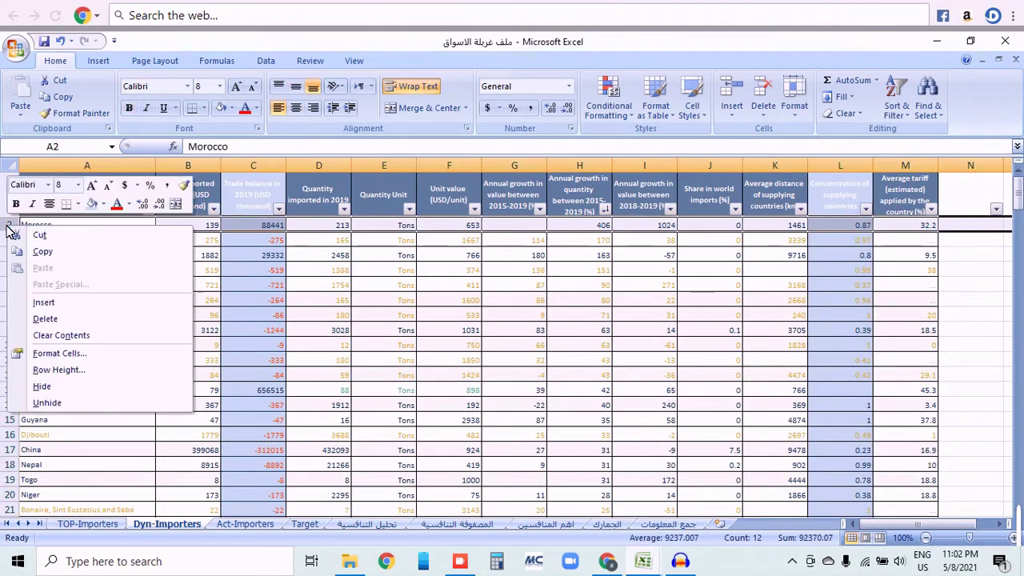
click(45, 318)
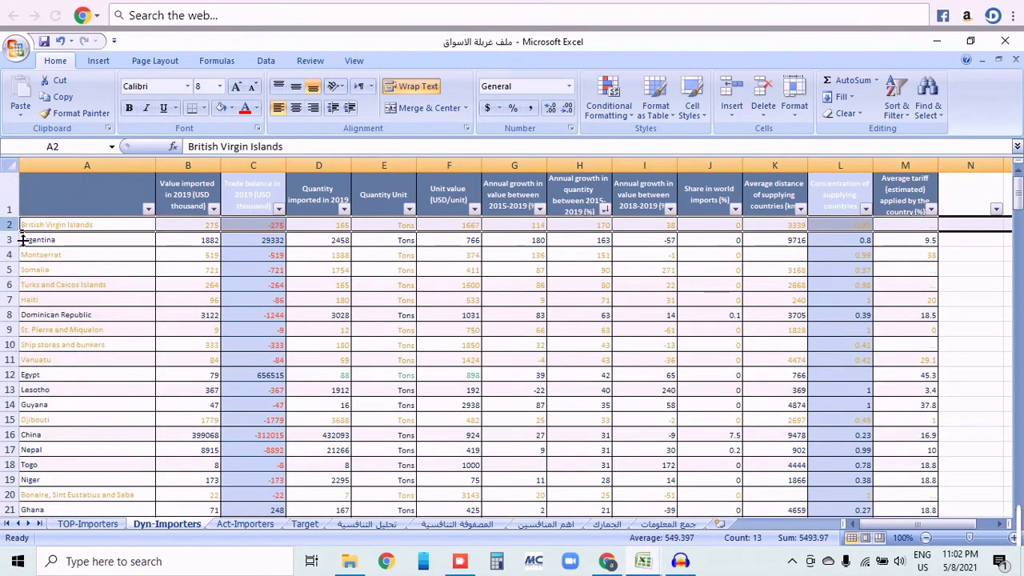
click(11, 240)
right_click(12, 240)
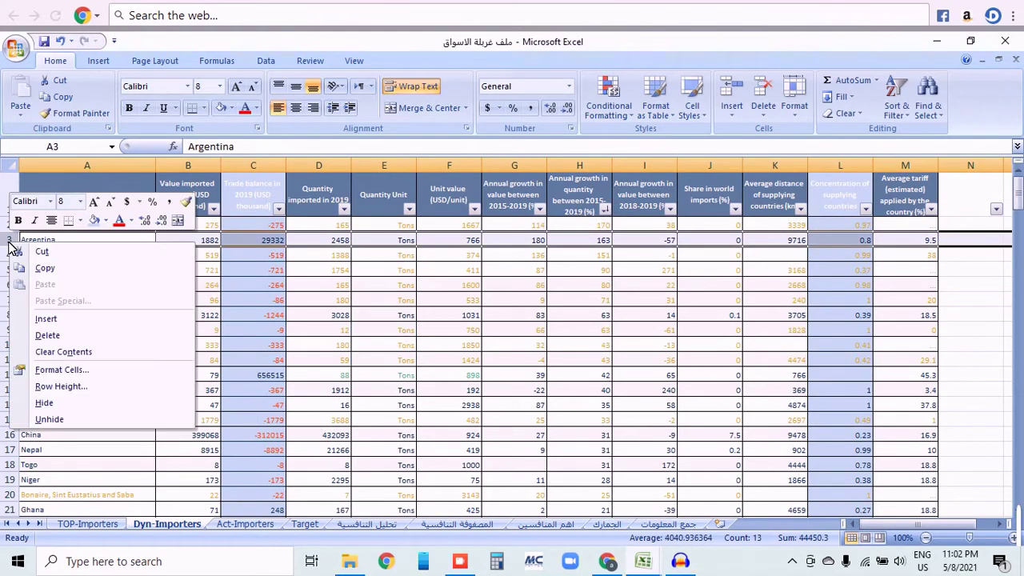
click(48, 335)
click(13, 360)
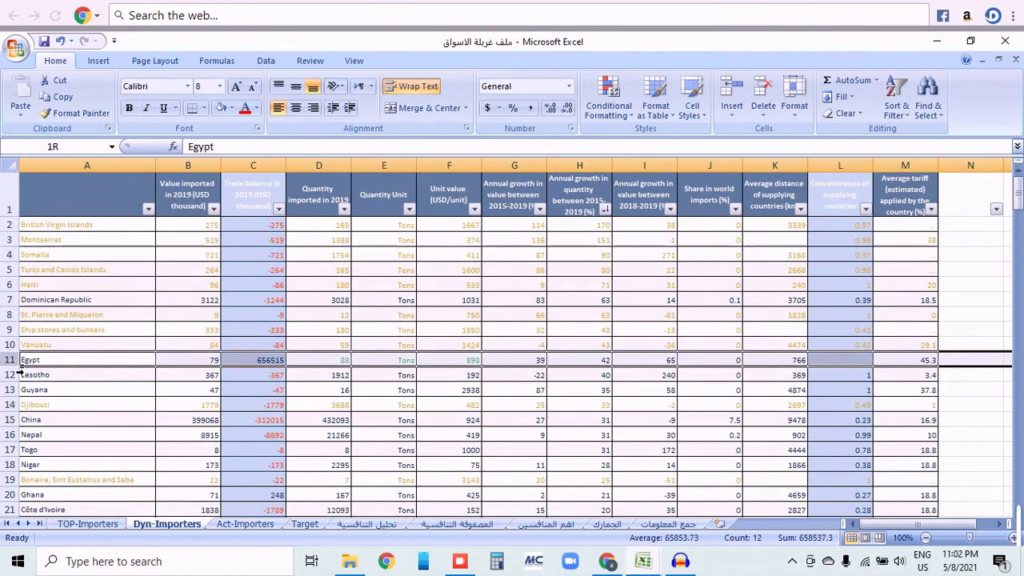
right_click(12, 361)
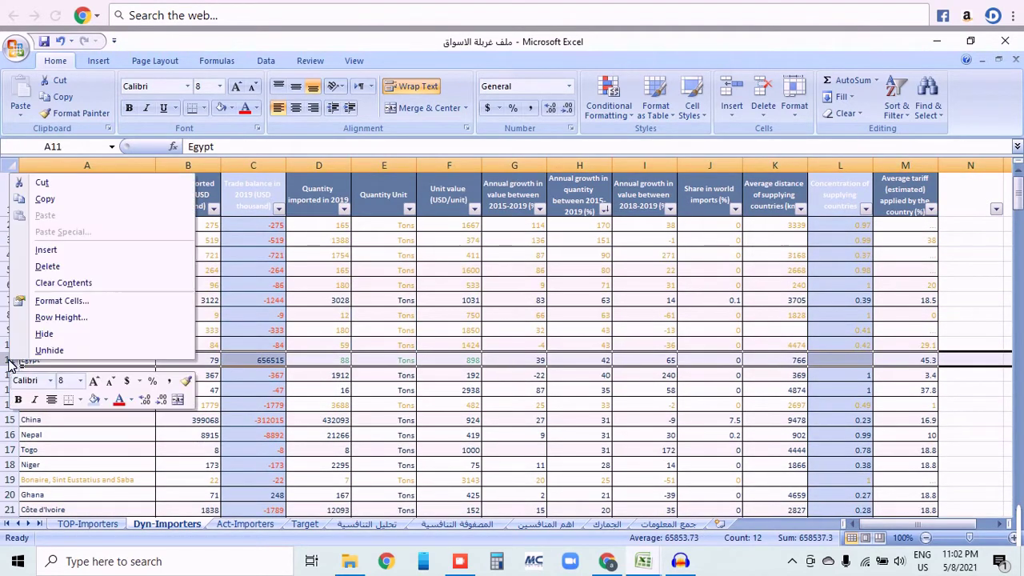
click(93, 272)
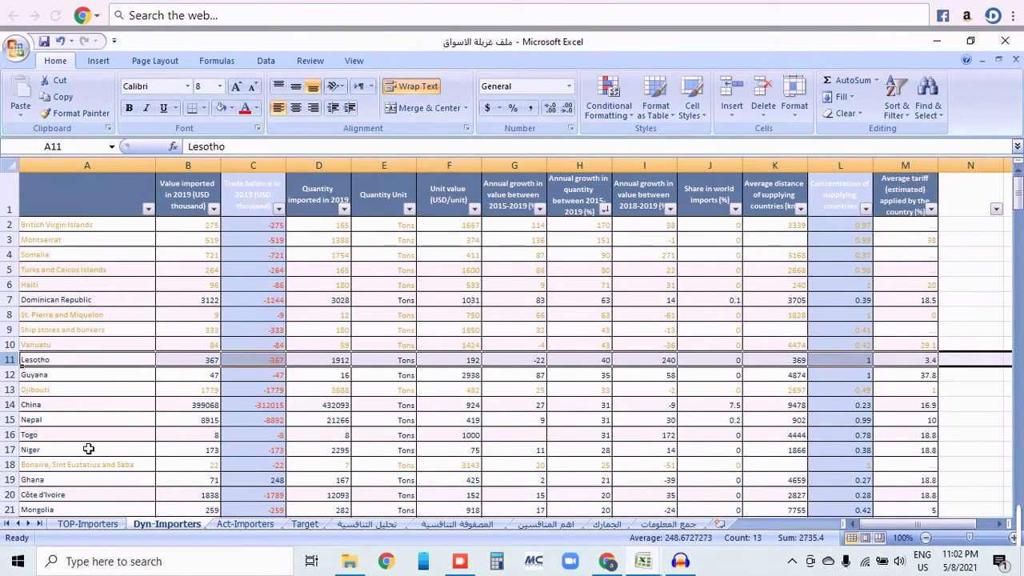
Check the fast-growing importers further down the Dyn-Importers list and delete the Ghana row
click(90, 450)
key(Down)
key(Down)
key(Down)
key(Down)
key(Down)
key(Down)
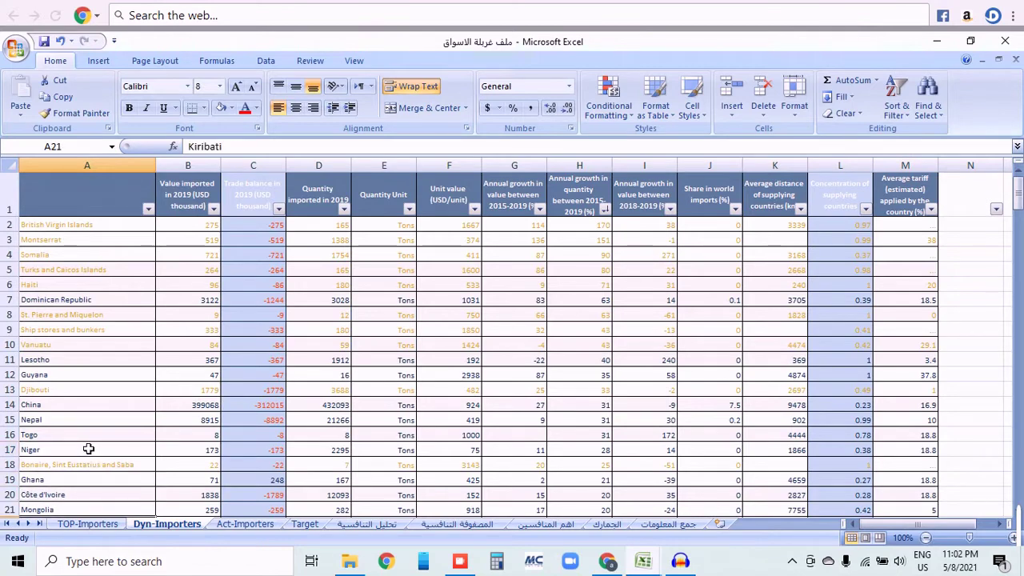
key(Down)
key(Down)
key(Down)
key(Down)
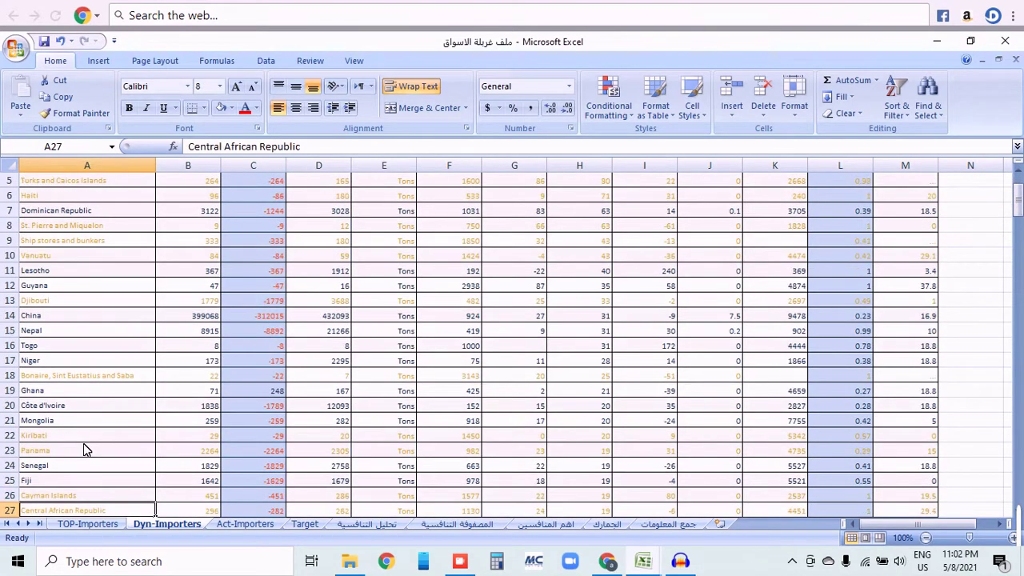
click(90, 391)
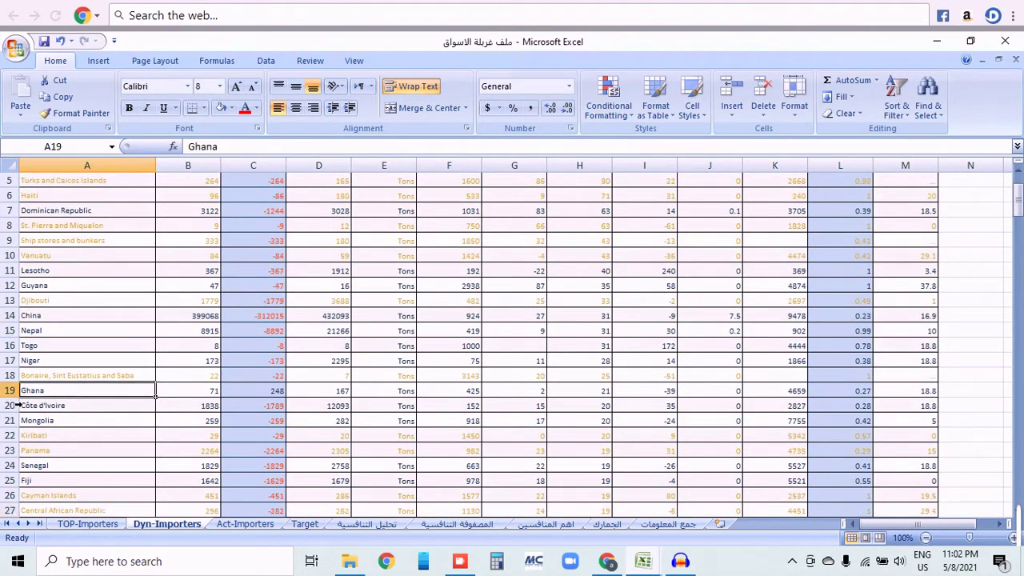
click(15, 391)
right_click(13, 395)
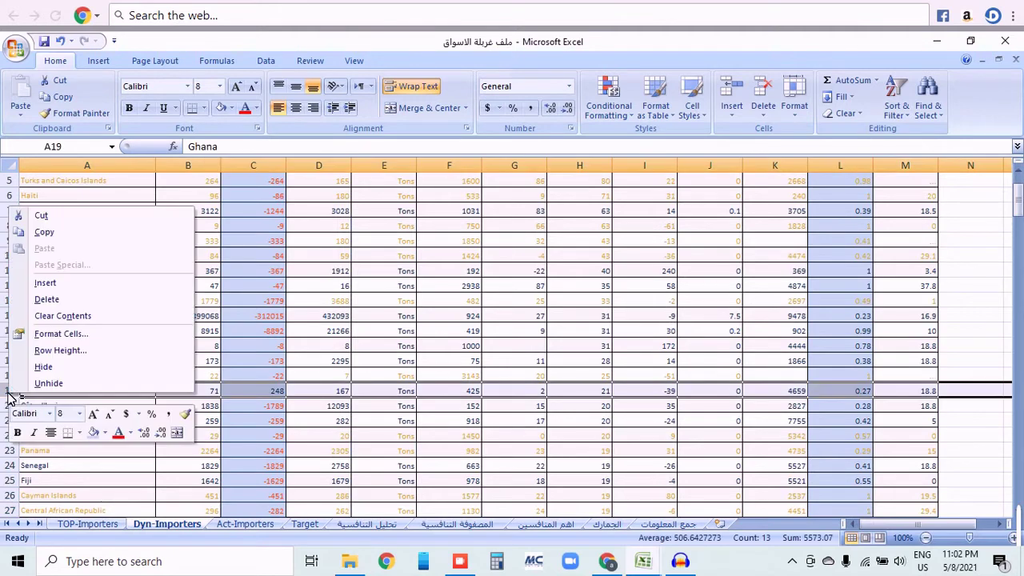
click(92, 300)
Return to the start of the Dyn-Importers list and delete the Nepal and Togo rows
click(109, 457)
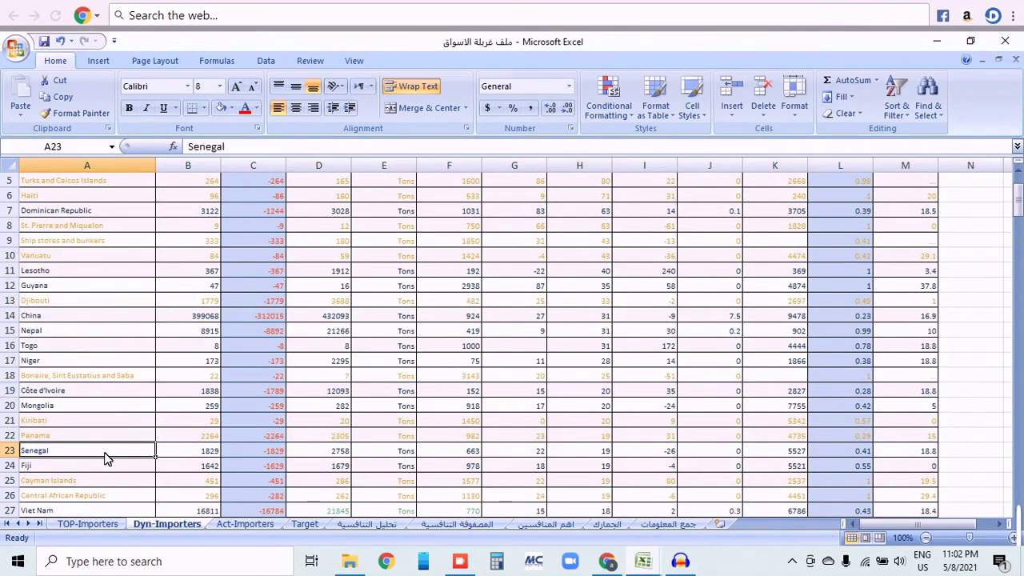
key(Up)
key(Up)
key(Up)
key(Up)
key(Up)
key(Up)
key(Up)
key(Up)
key(Up)
key(Up)
key(Up)
key(Up)
key(Up)
key(Up)
key(Up)
key(Up)
key(Up)
key(Up)
key(Up)
key(Up)
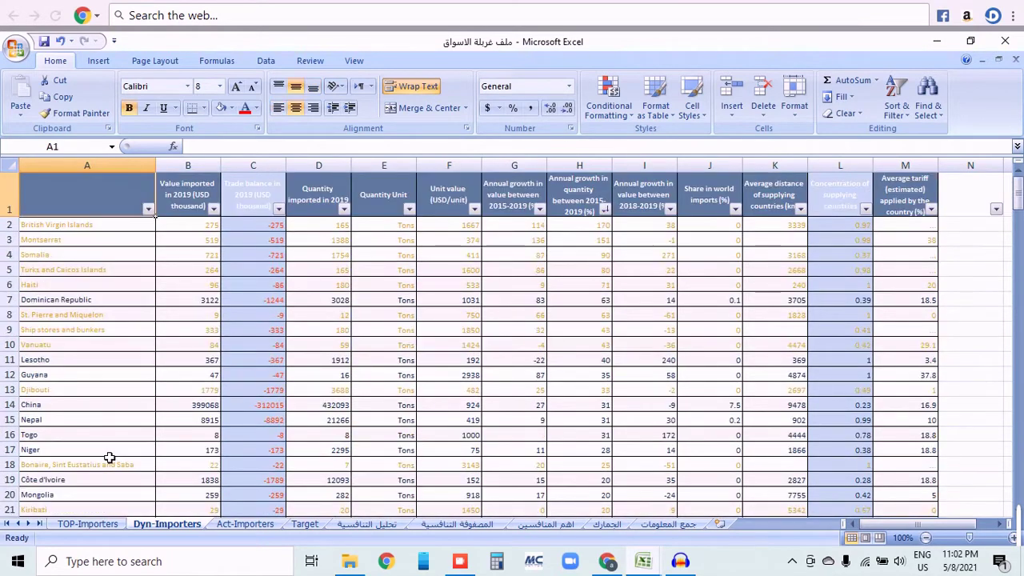
click(836, 422)
click(10, 419)
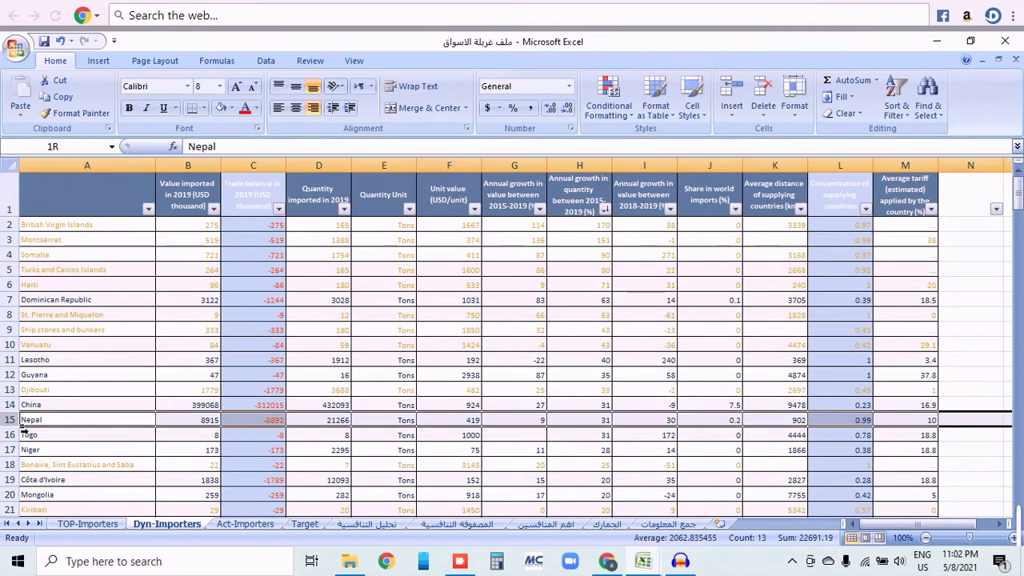
right_click(24, 430)
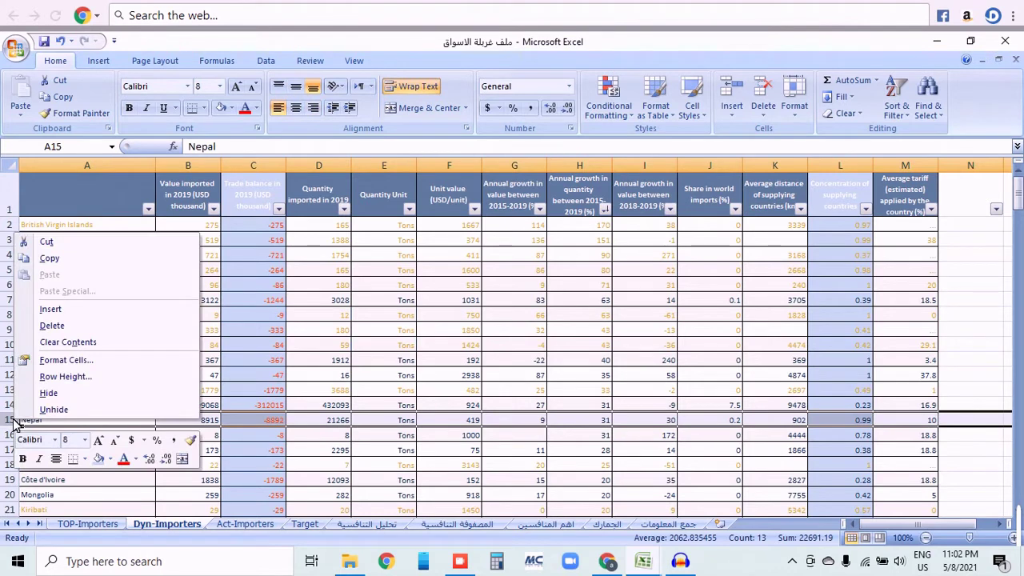
click(53, 325)
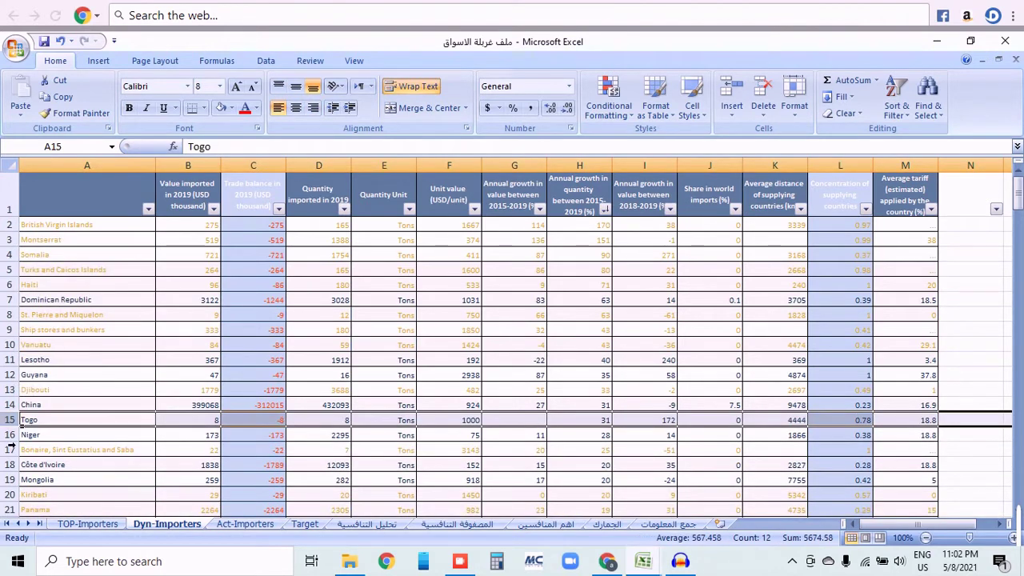
right_click(17, 427)
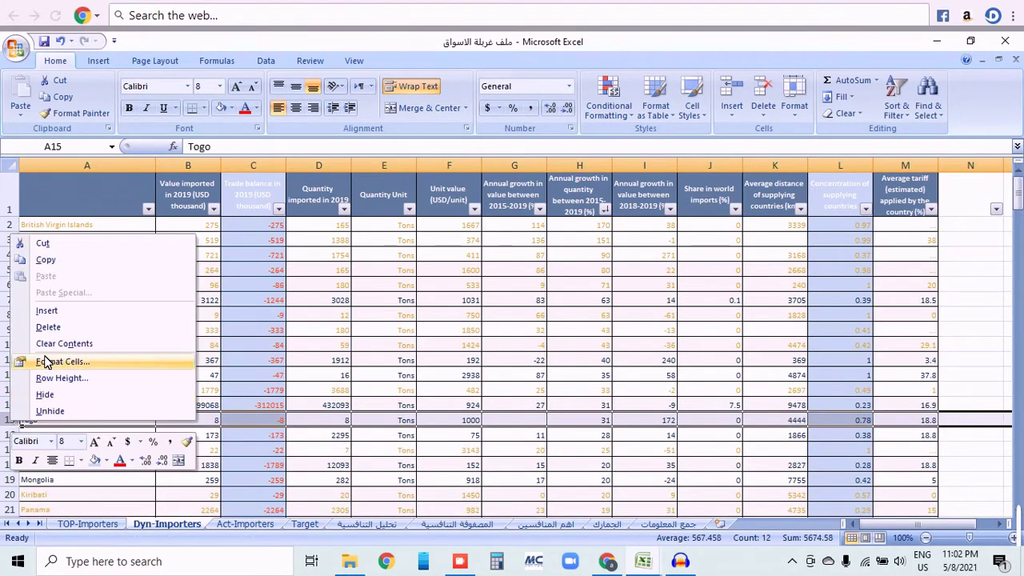
click(53, 327)
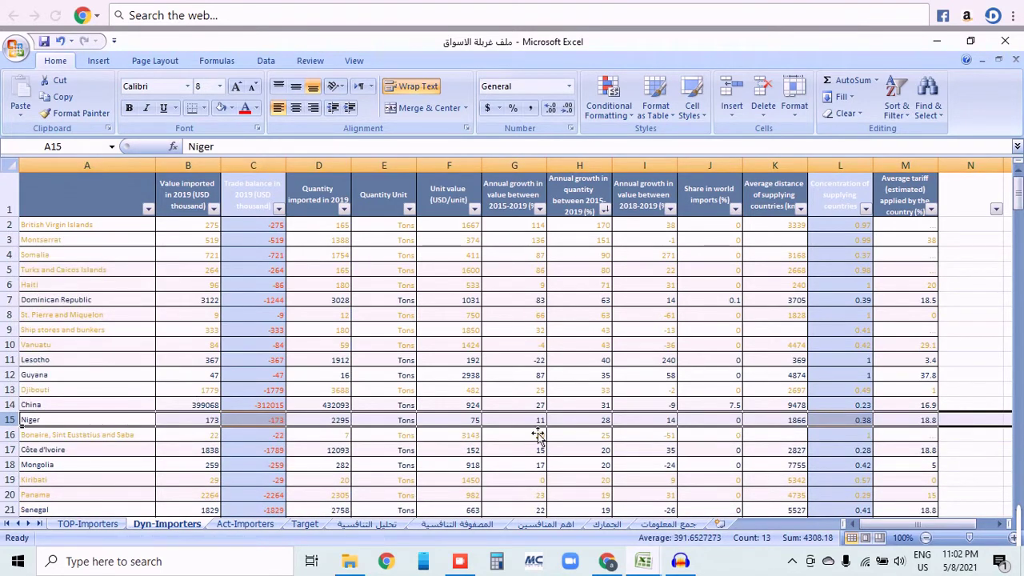
Check the value growth figures in column G and delete the Kiribati row from the Dyn-Importers sheet
click(542, 451)
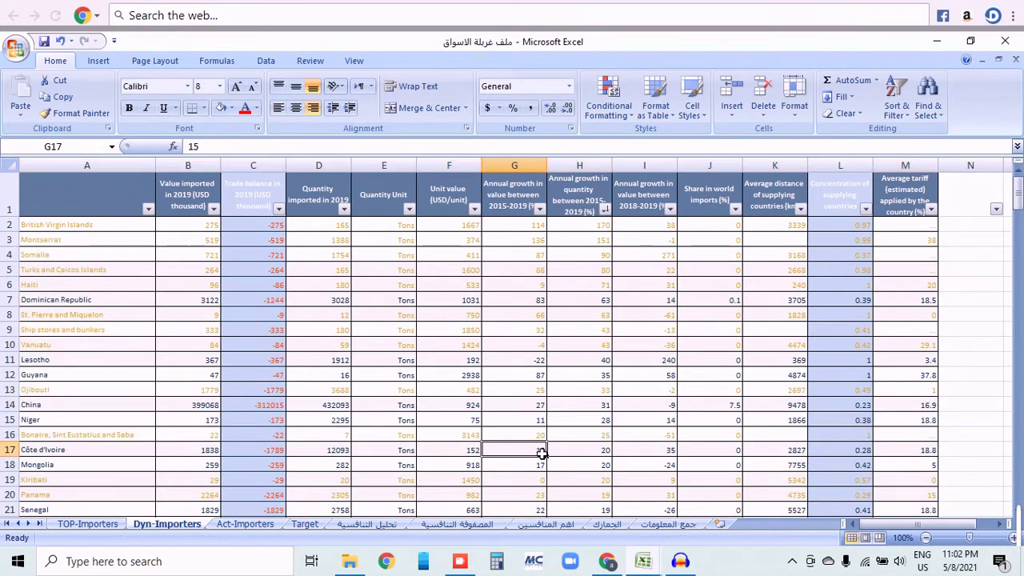
key(Down)
key(Down)
key(Down)
key(Down)
key(Down)
key(Down)
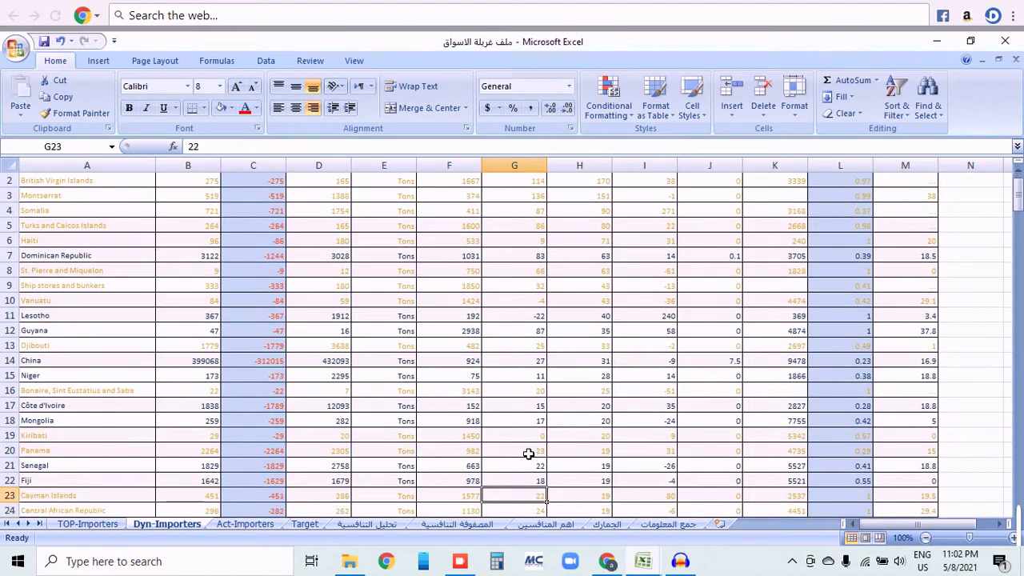
key(Down)
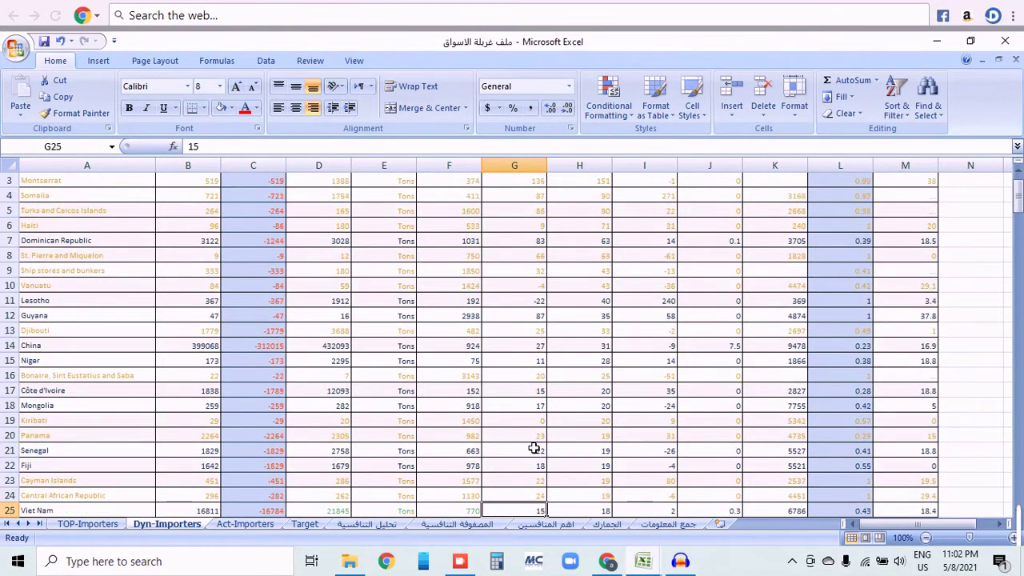
click(527, 421)
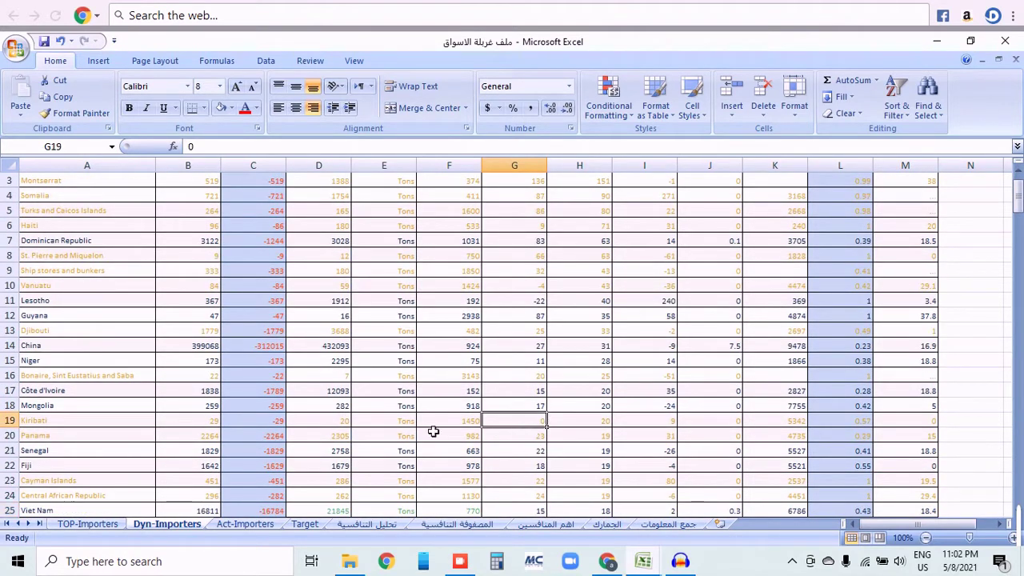
click(19, 423)
right_click(22, 429)
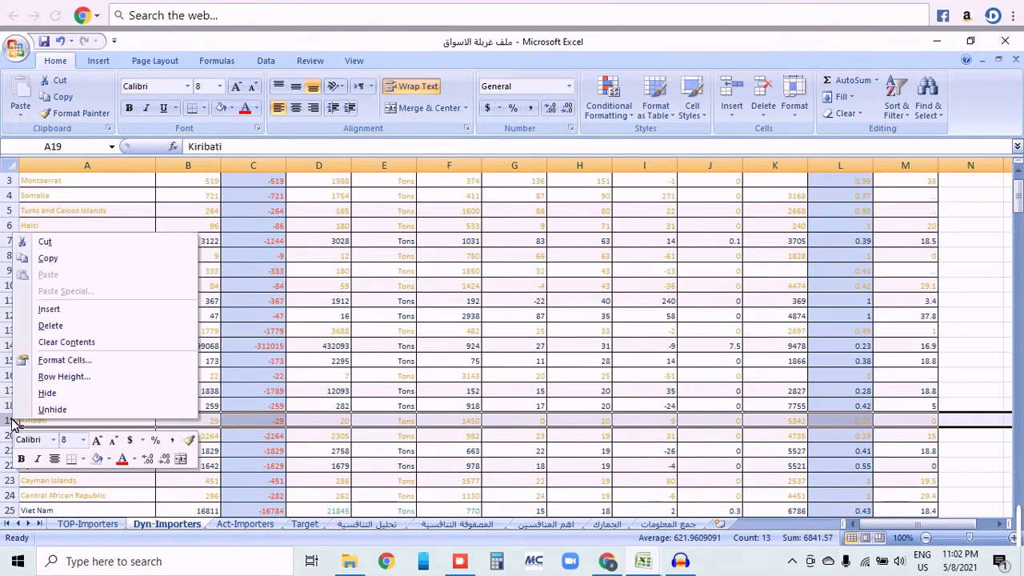
click(50, 327)
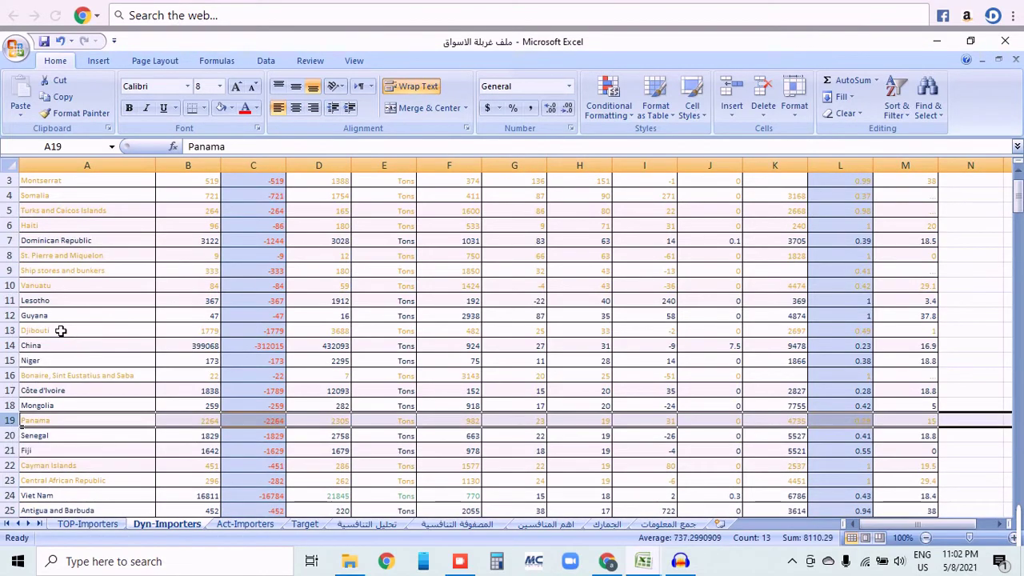
Delete the Fiji row from the Dyn-Importers sheet
click(217, 450)
click(15, 451)
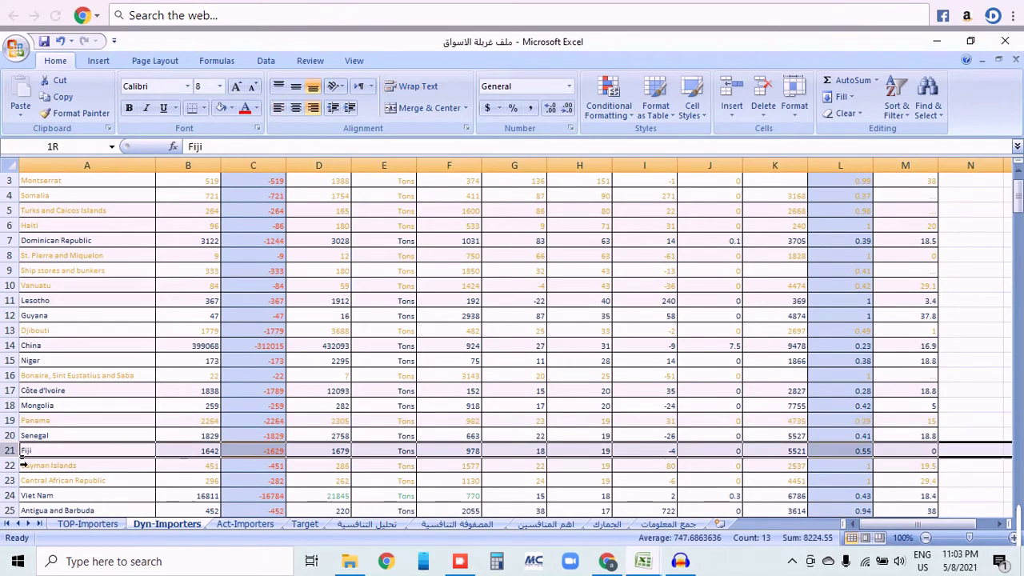
right_click(16, 451)
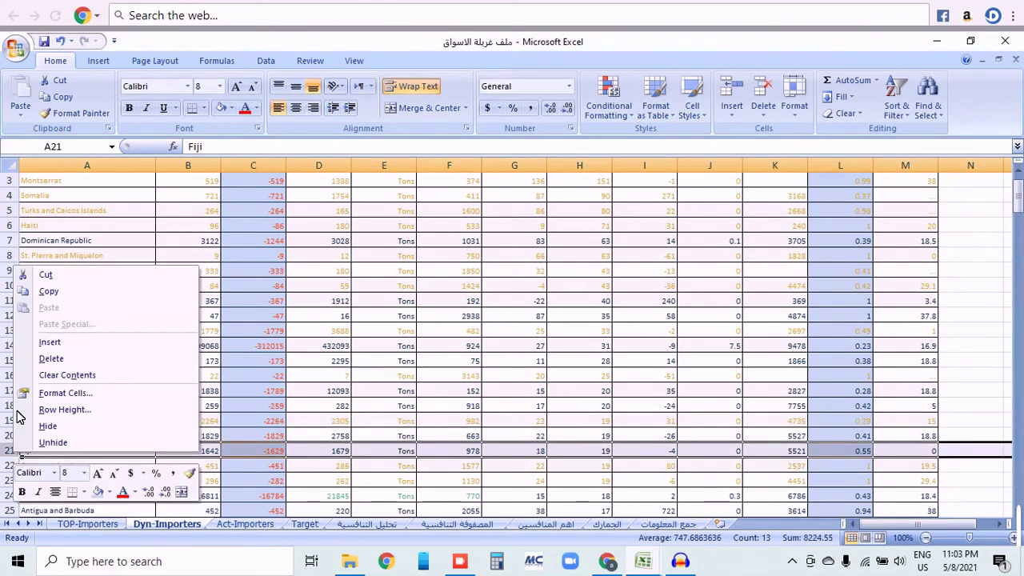
click(51, 359)
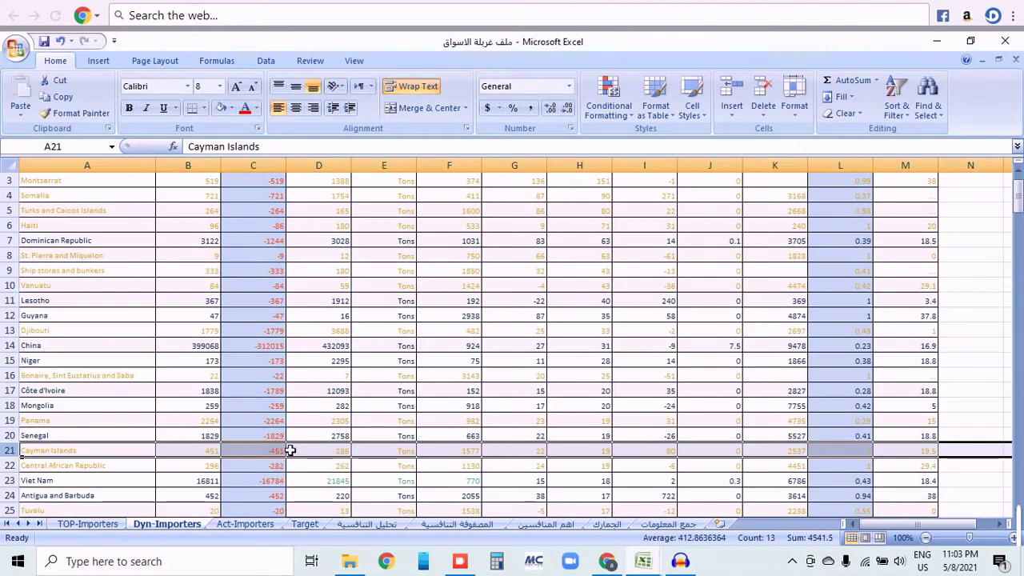
Delete the Antigua and Barbuda row and the Tuvalu row from the Dyn-Importers sheet
click(401, 496)
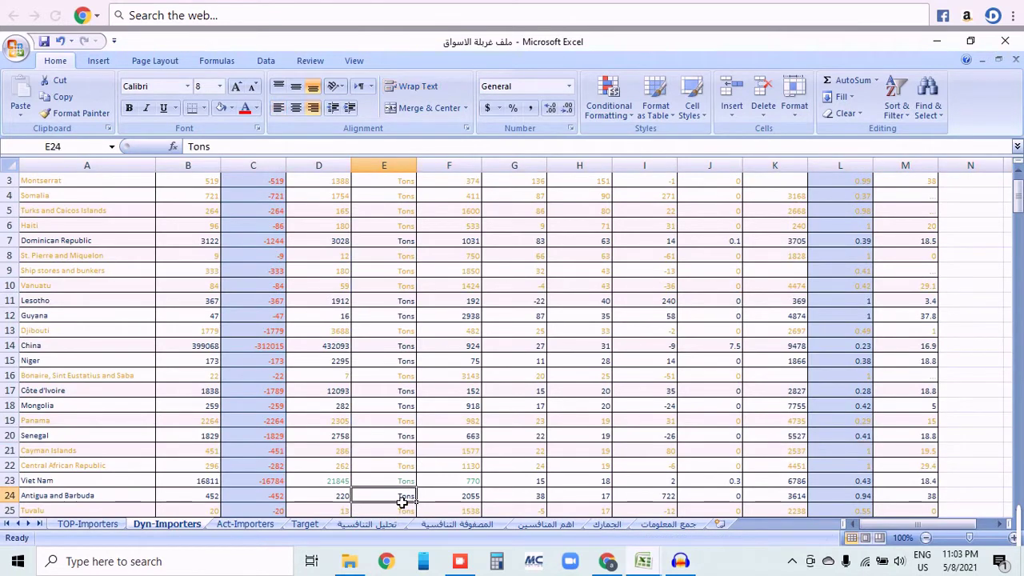
right_click(12, 496)
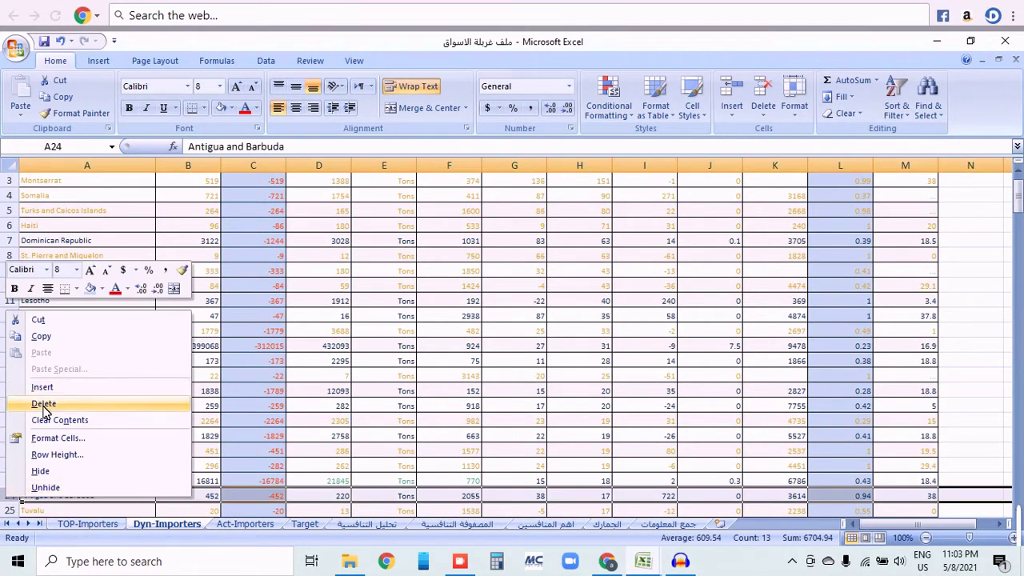
click(44, 406)
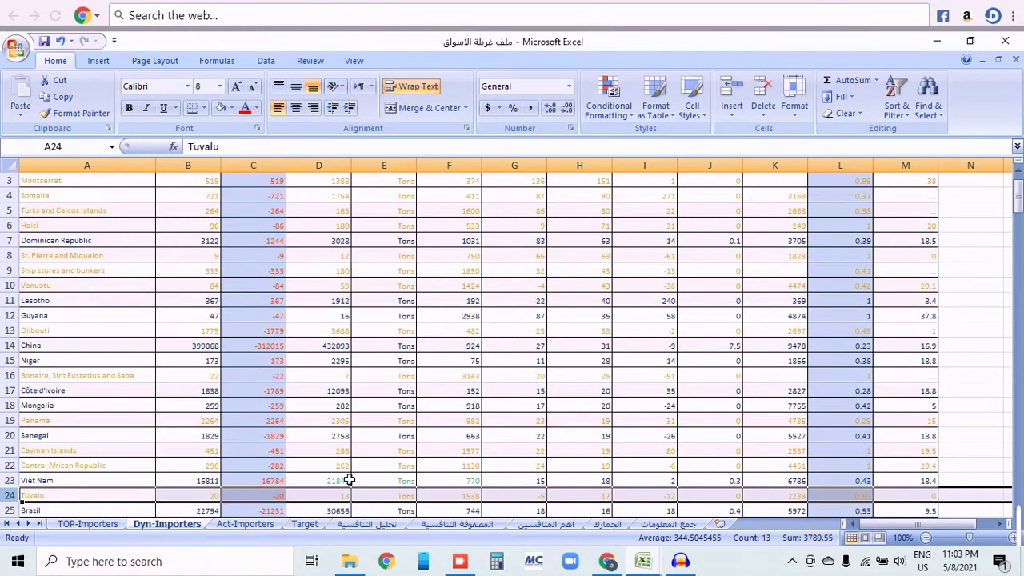
right_click(12, 501)
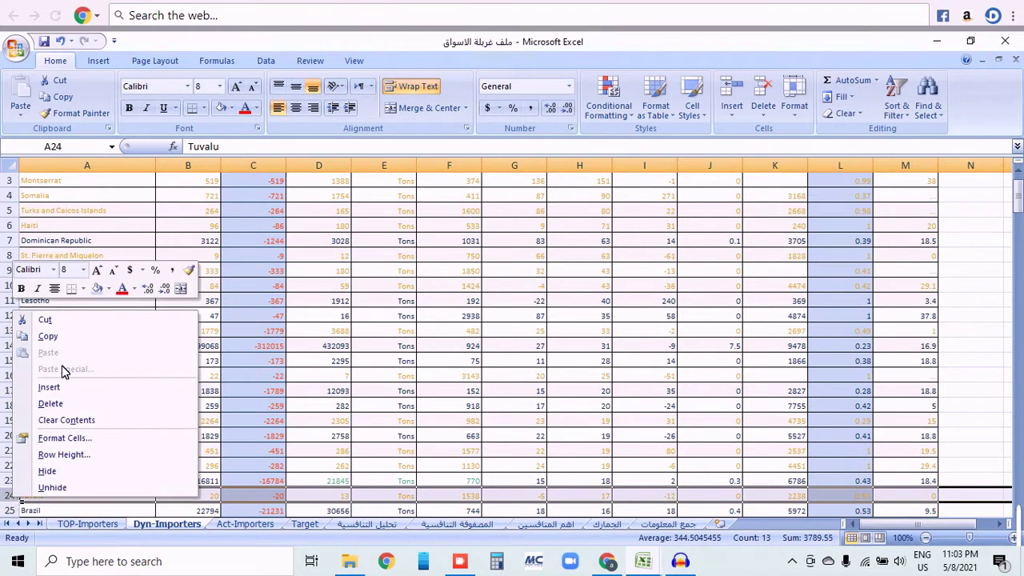
click(68, 408)
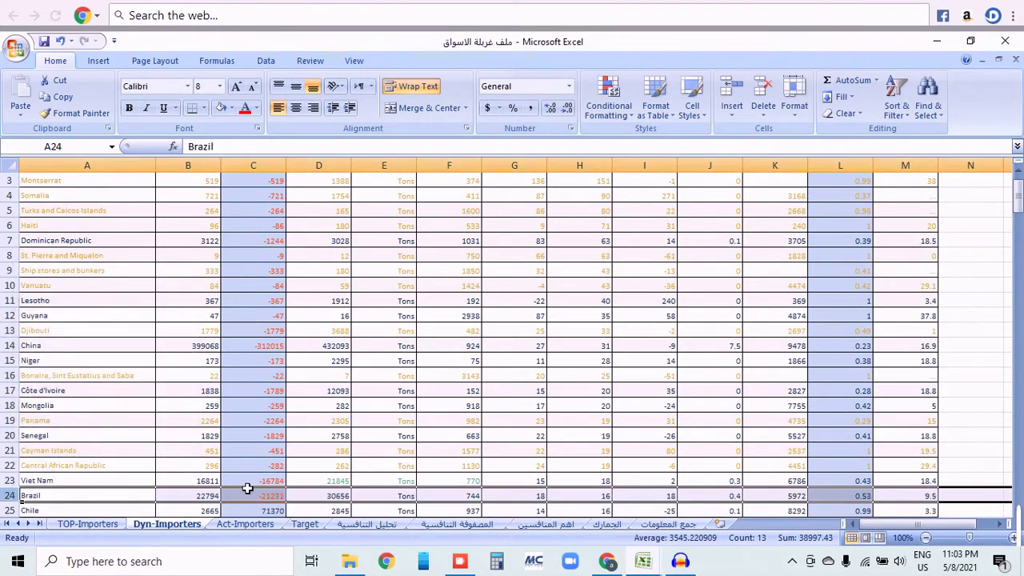
Delete the Chile and Honduras rows, which have positive trade balances, from the Dyn-Importers sheet
click(11, 511)
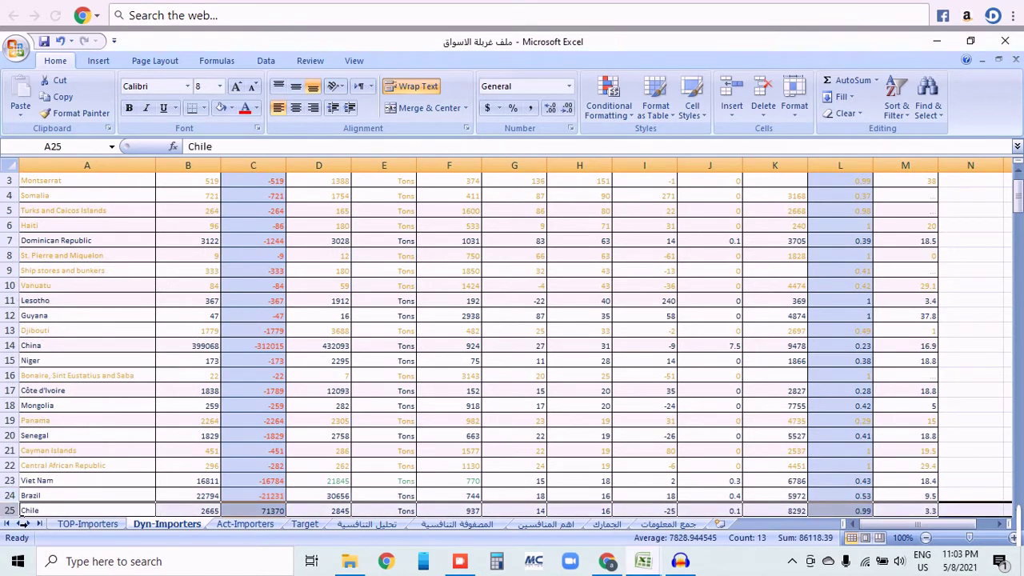
right_click(13, 511)
click(51, 419)
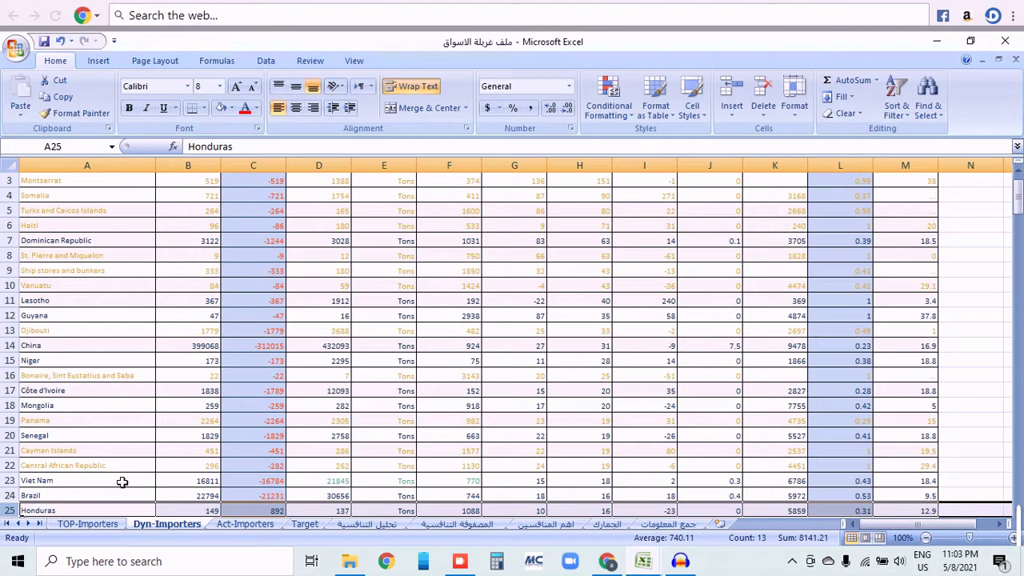
click(107, 453)
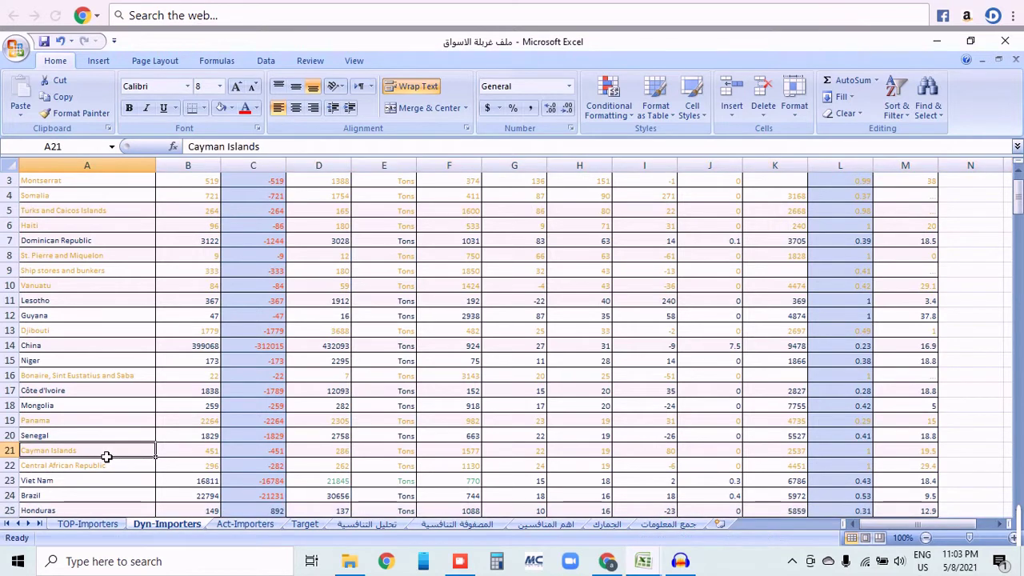
drag(22, 512, 24, 521)
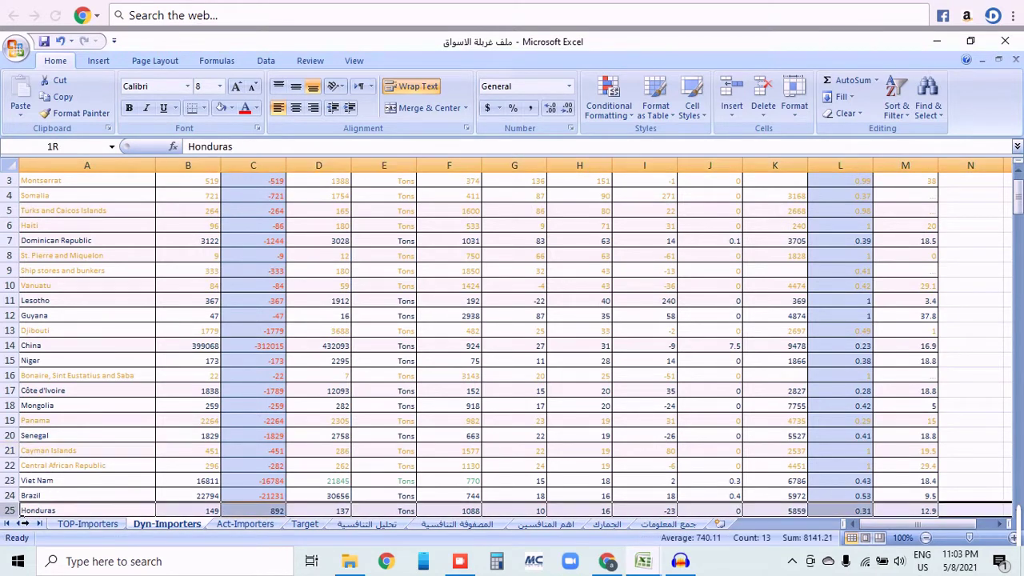
right_click(15, 510)
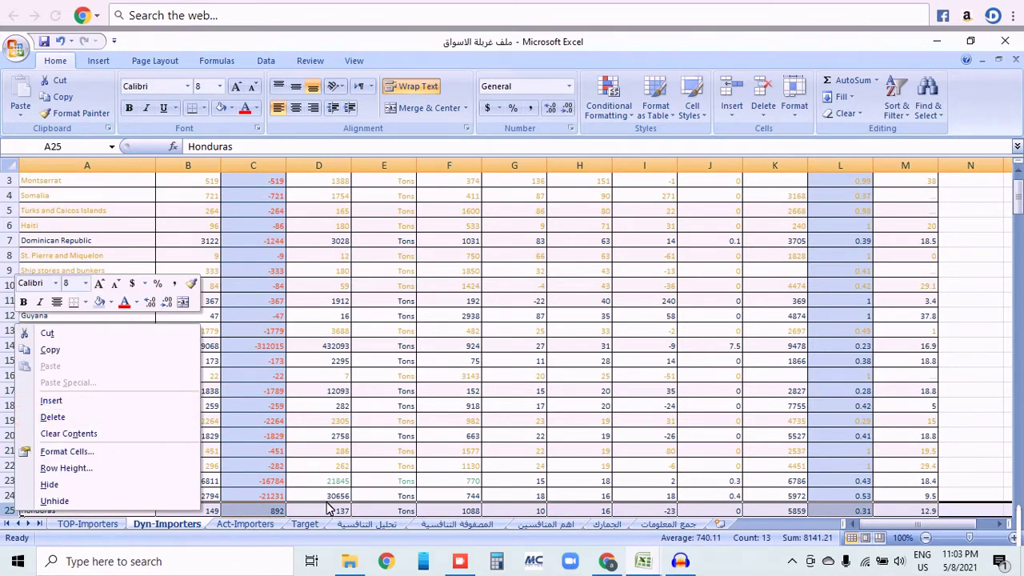
key(Escape)
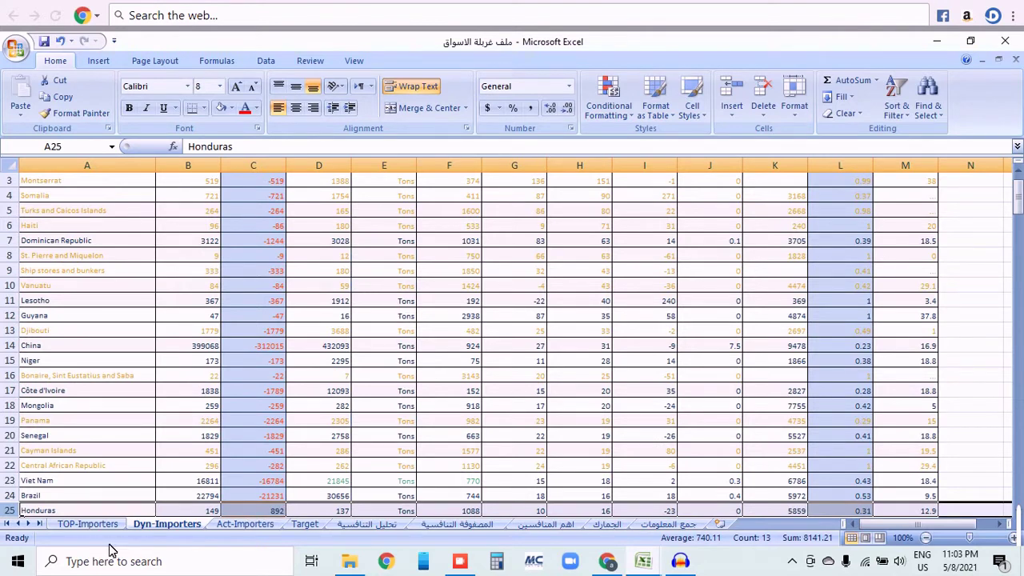
right_click(12, 510)
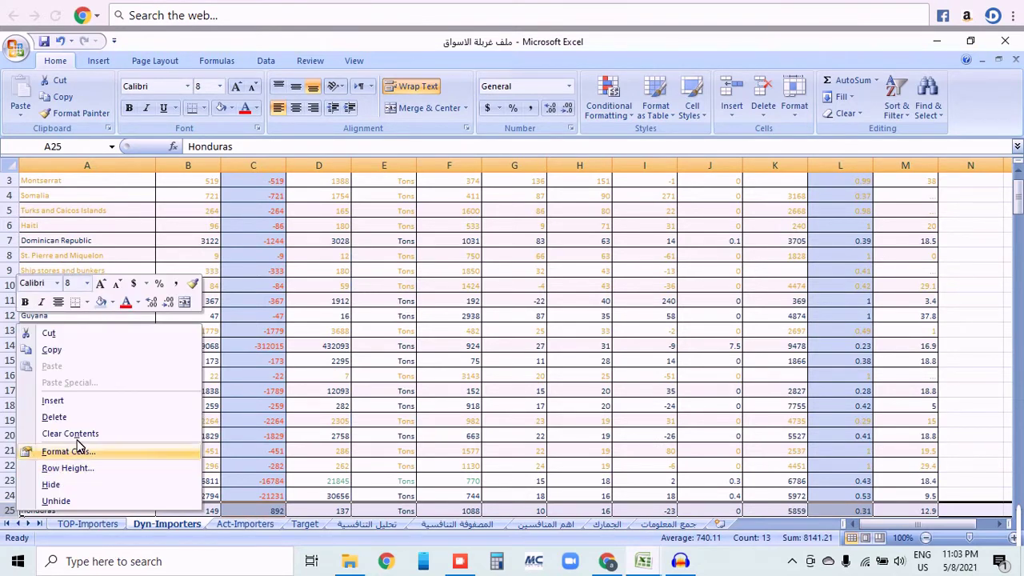
click(72, 417)
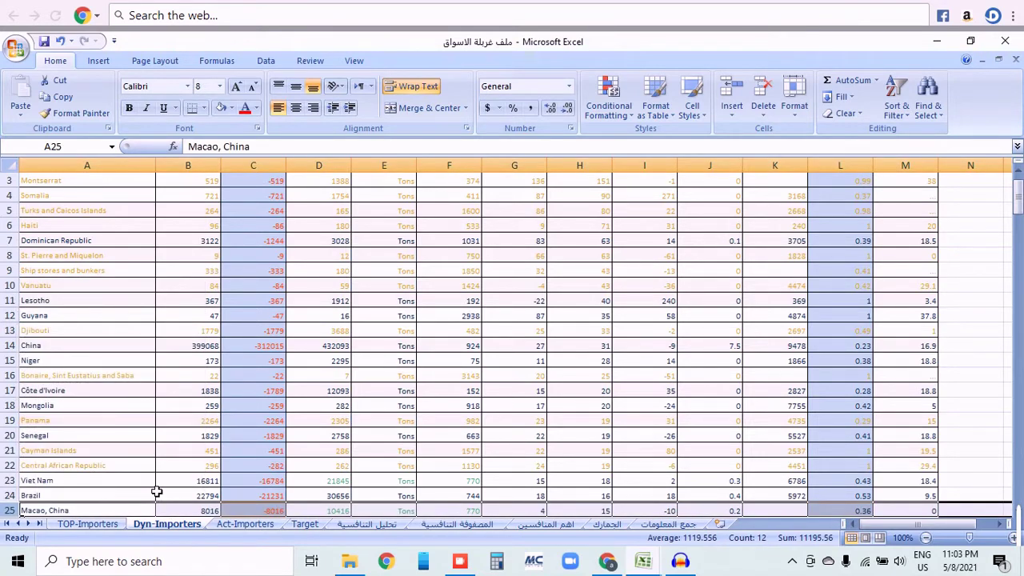
Check the remaining fast-growing importers in column A of the Dyn-Importers sheet, working upward from Madagascar
key(Down)
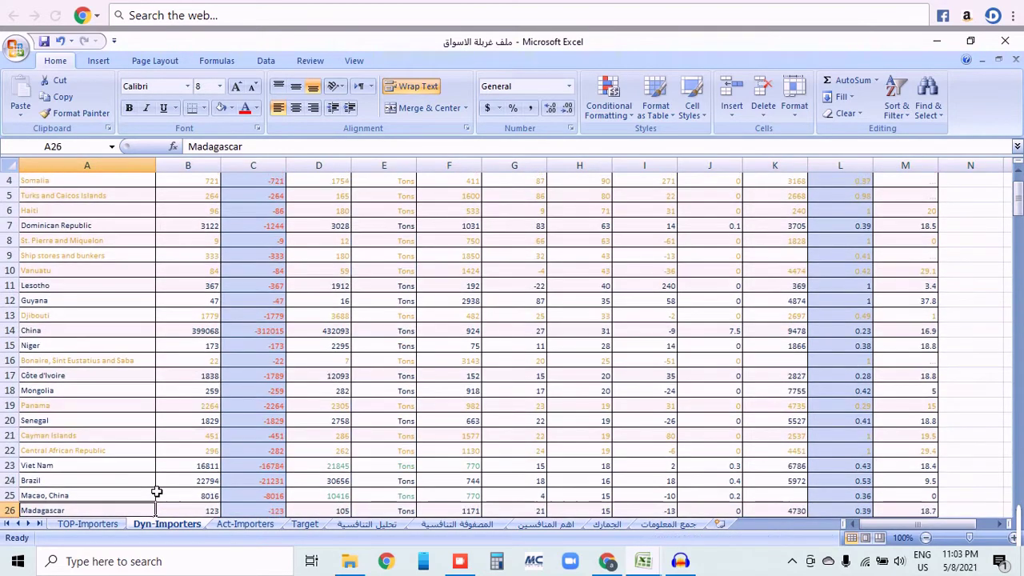
key(Up)
key(Up)
key(Up)
key(Up)
key(Up)
key(Up)
key(Up)
key(Up)
key(Up)
key(Up)
key(Up)
key(Up)
key(Up)
key(Up)
key(Up)
key(Up)
key(Up)
key(Up)
key(Up)
key(Up)
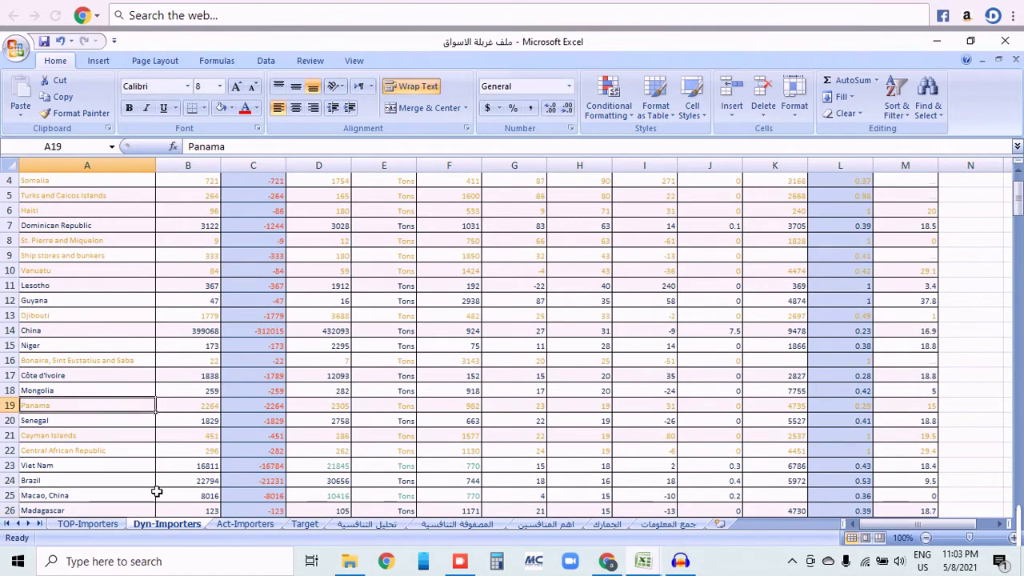
Copy the countries France through Denmark (A3:A25) from TOP-Importers into the TOP column of the Target sheet, starting at A2
click(243, 525)
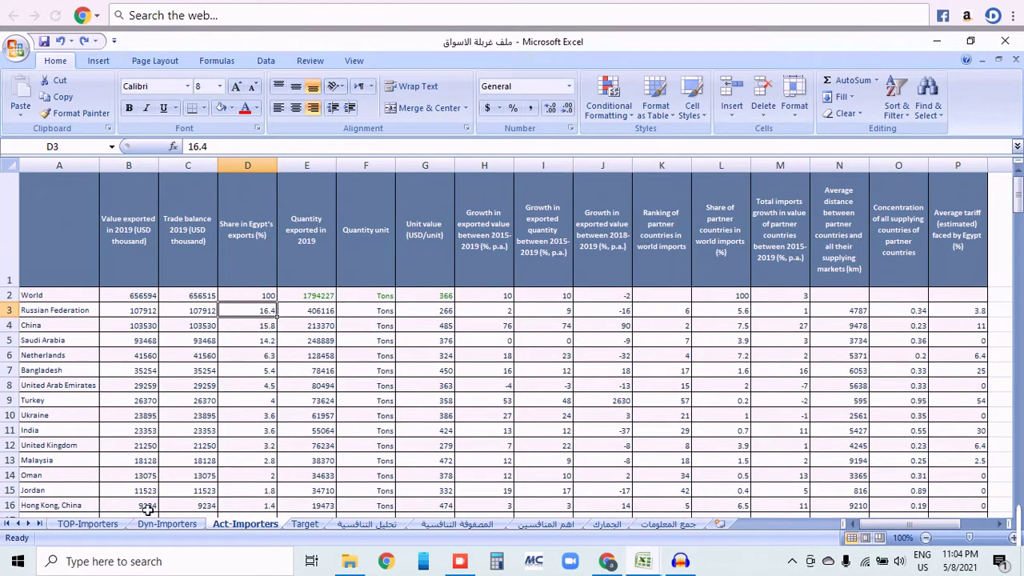
click(112, 526)
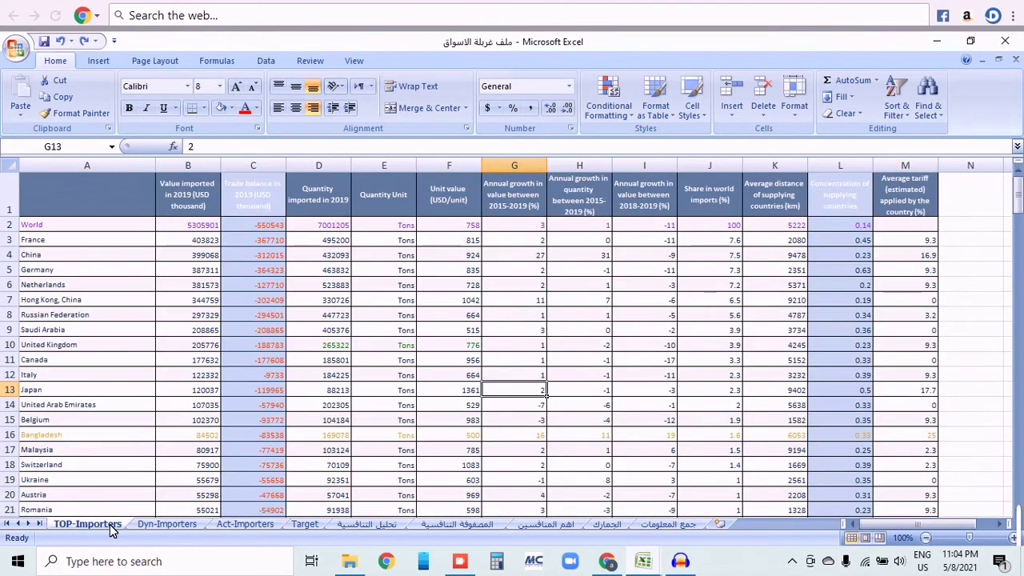
click(148, 350)
drag(130, 240, 99, 503)
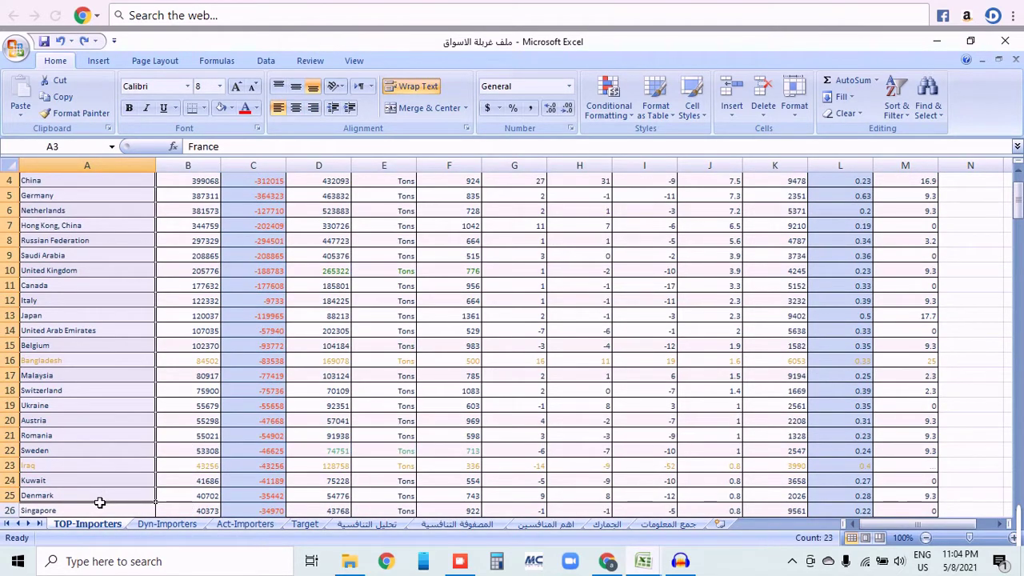
key(ctrl+c)
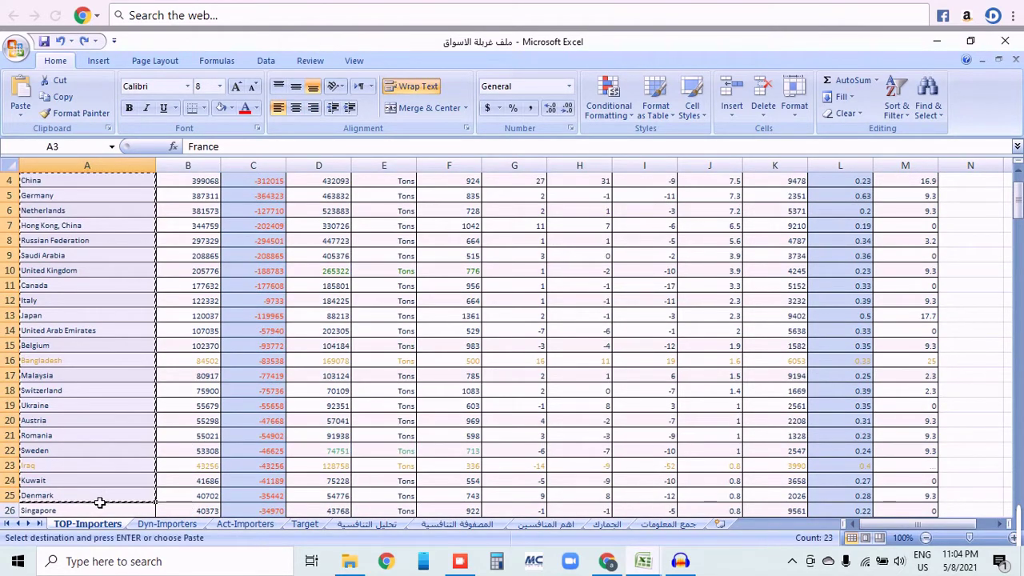
click(303, 524)
click(82, 198)
key(ctrl+v)
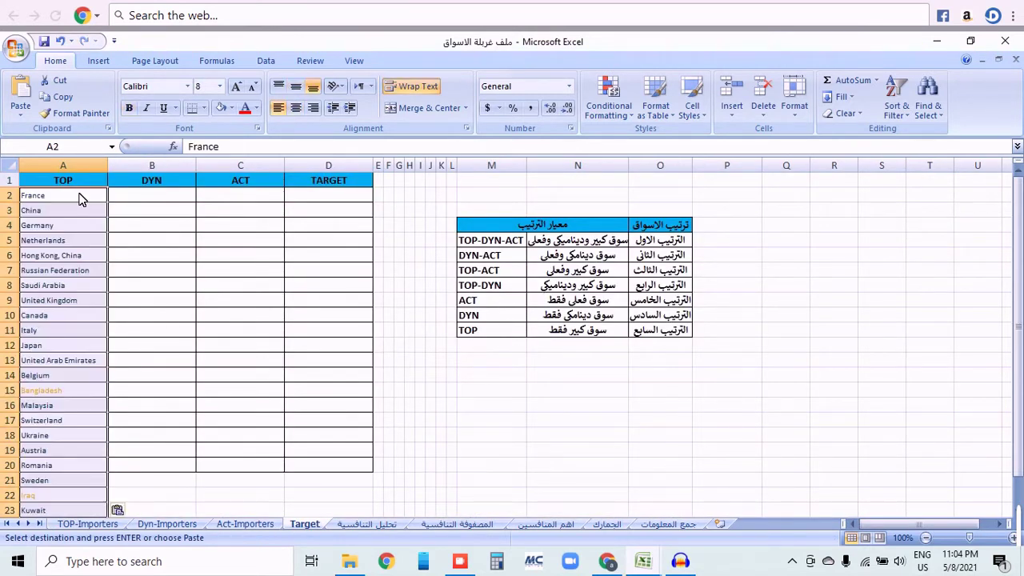
Copy the countries British Virgin Islands through Macao, China (A2:A25) from Dyn-Importers into the Target sheet's DYN column, starting at B2
click(149, 525)
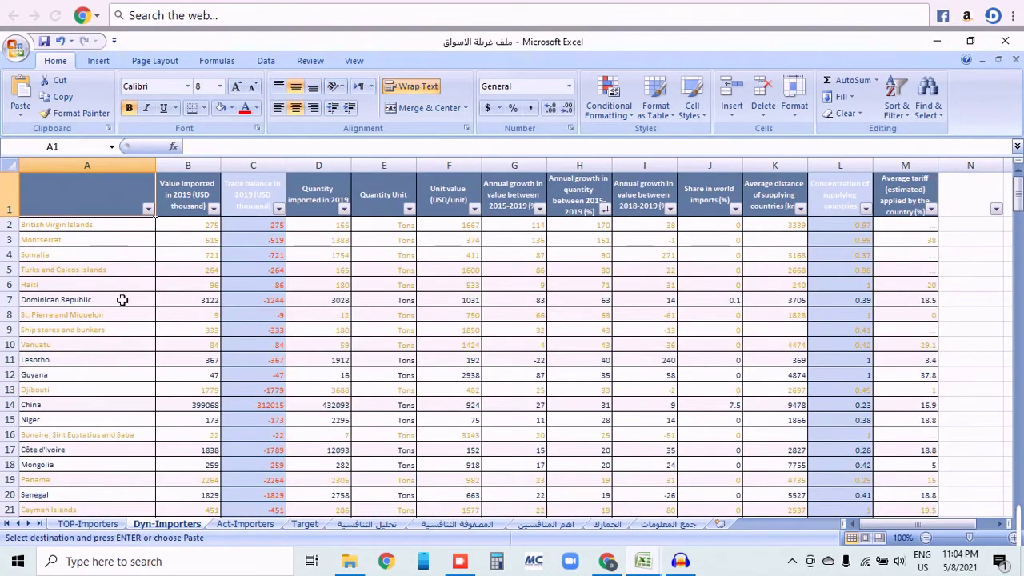
drag(96, 227, 69, 434)
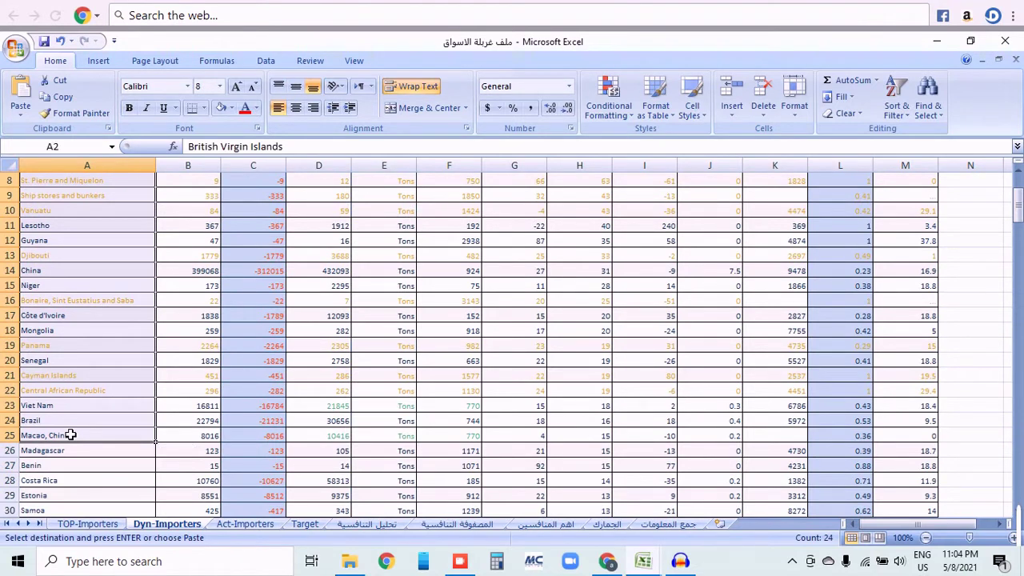
key(ctrl+c)
click(312, 524)
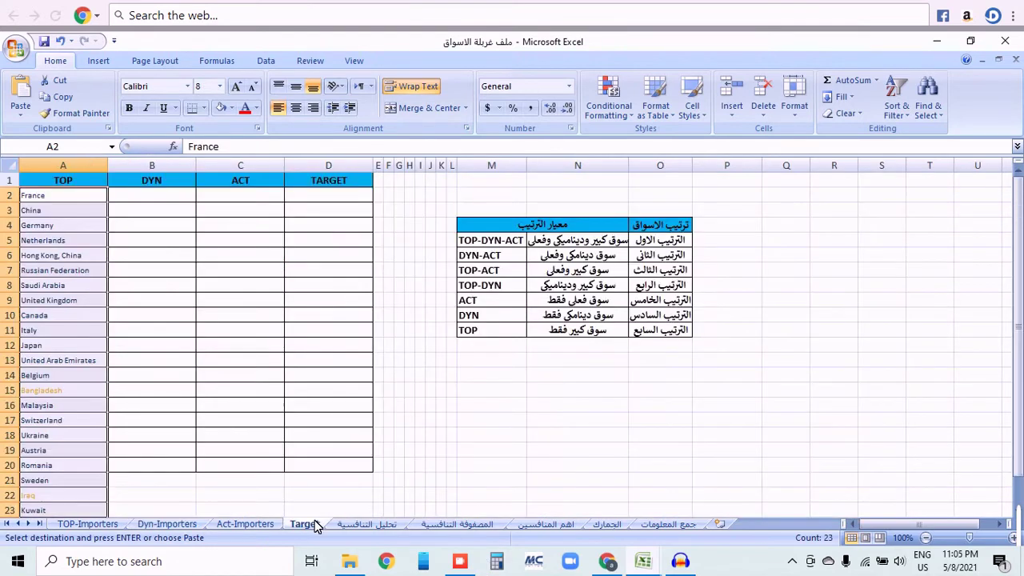
click(160, 203)
key(ctrl+v)
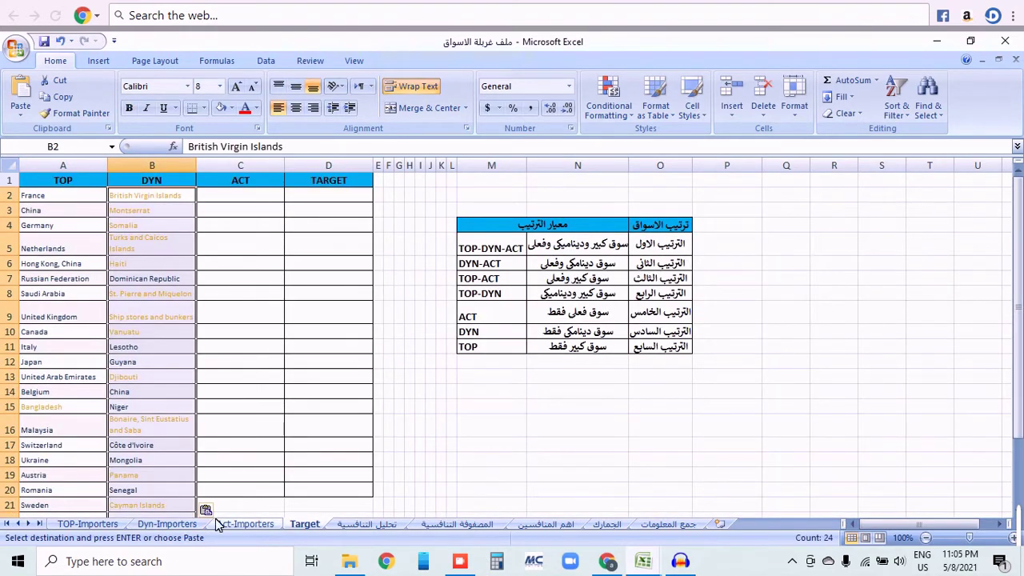
Copy the countries Russian Federation through Viet Nam (A3:A25) from Act-Importers into the Target sheet's ACT column, starting at C2
click(245, 524)
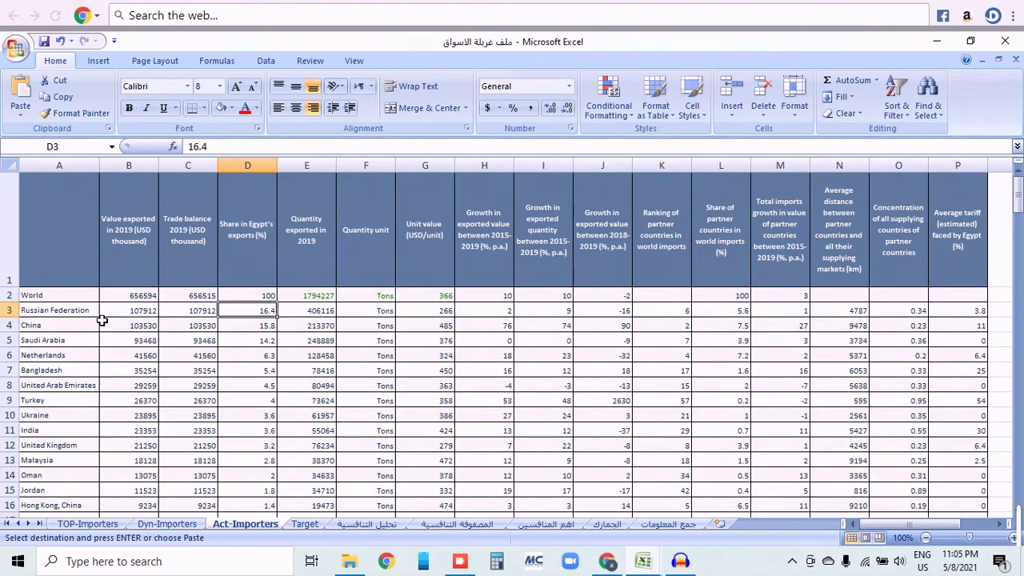
drag(89, 313, 72, 411)
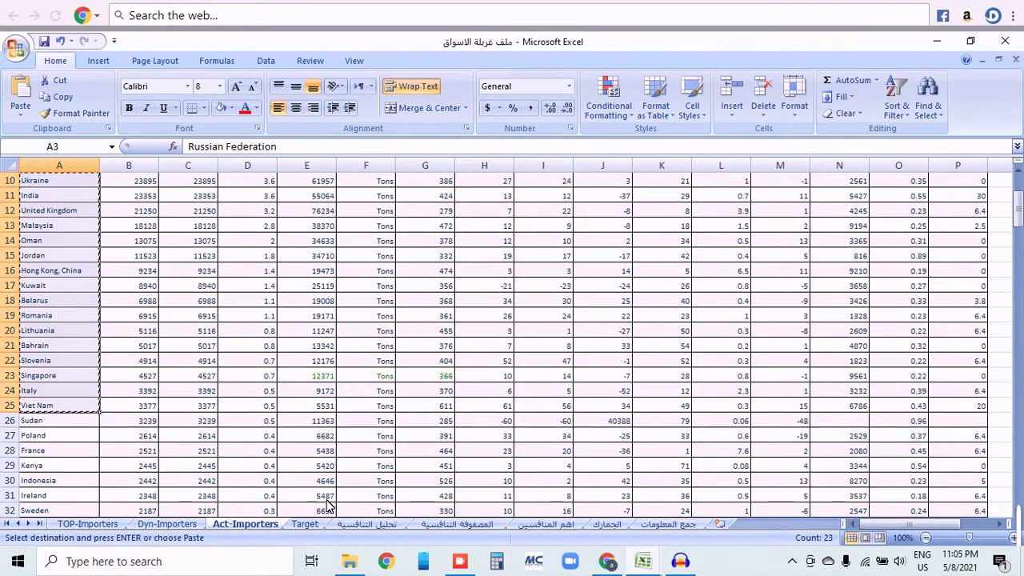
click(304, 511)
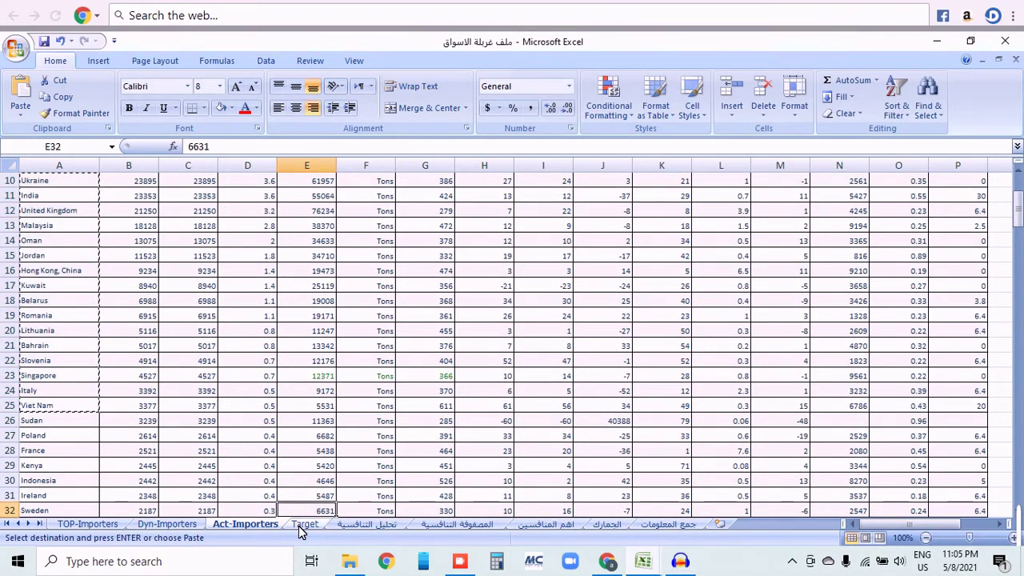
click(303, 525)
key(ctrl+v)
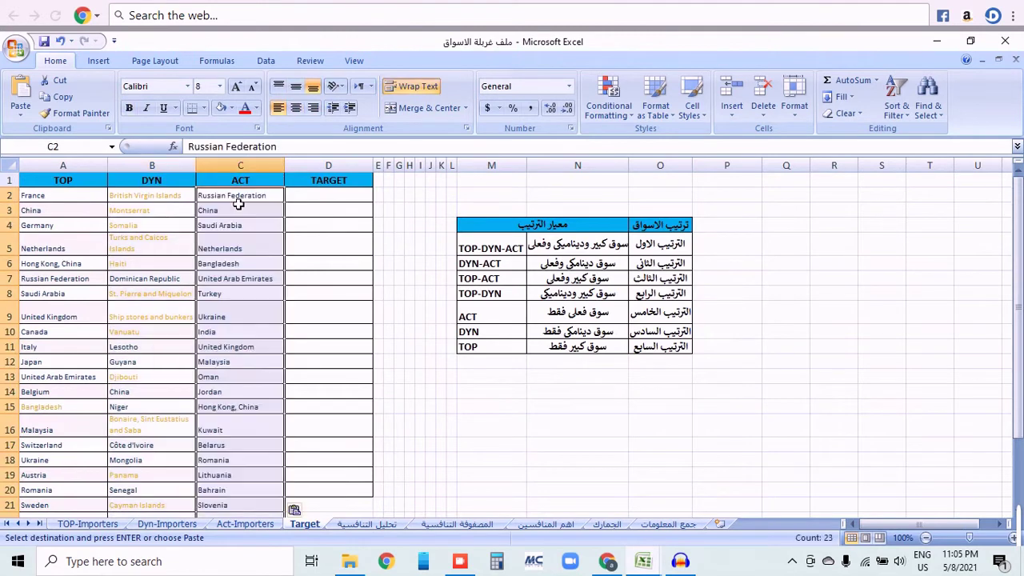
Review the TOP, DYN and ACT lists and the empty TARGET column against the market ranking criteria table
click(327, 249)
key(Up)
key(Up)
key(Up)
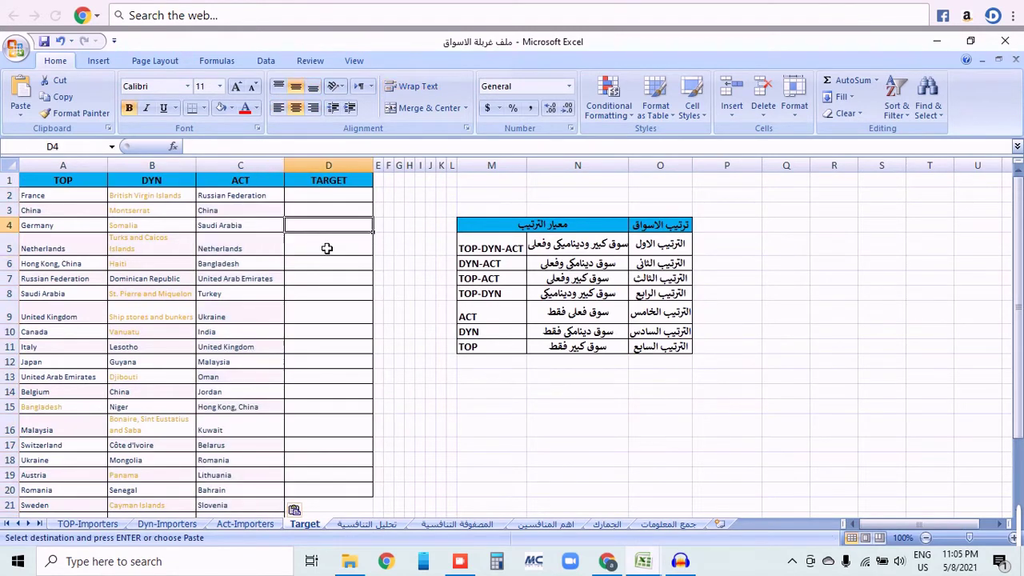
key(Up)
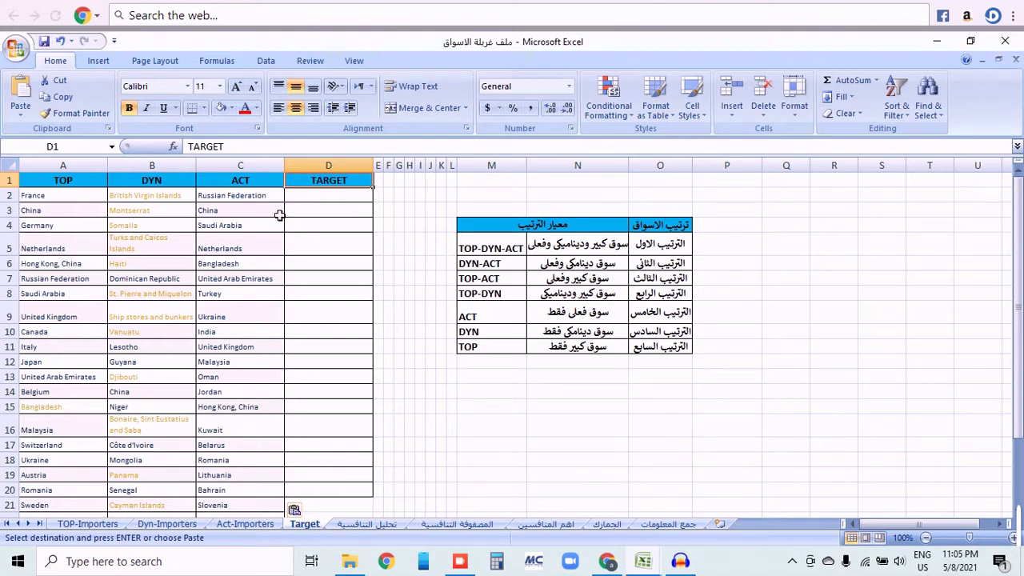
click(309, 198)
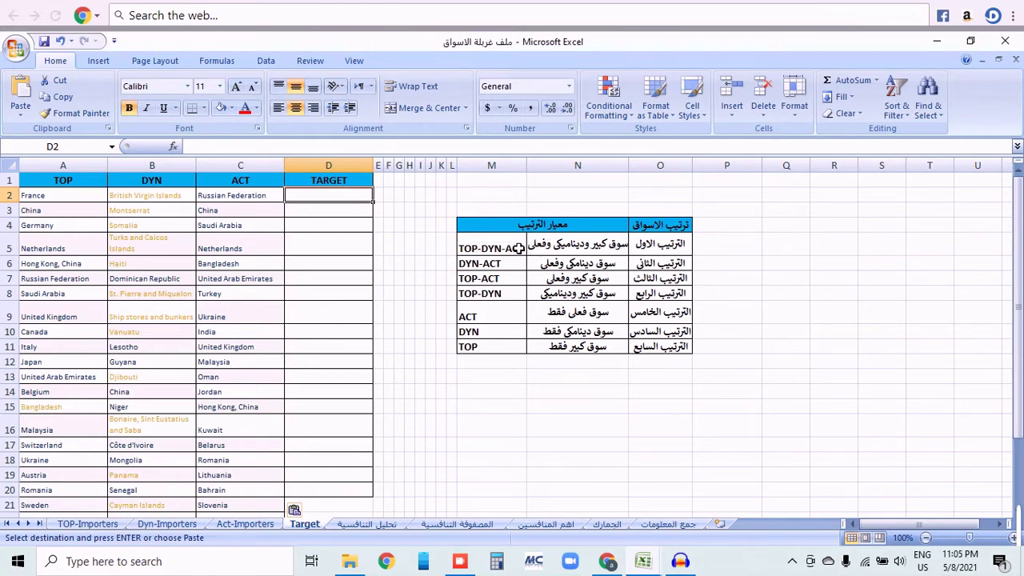
click(67, 198)
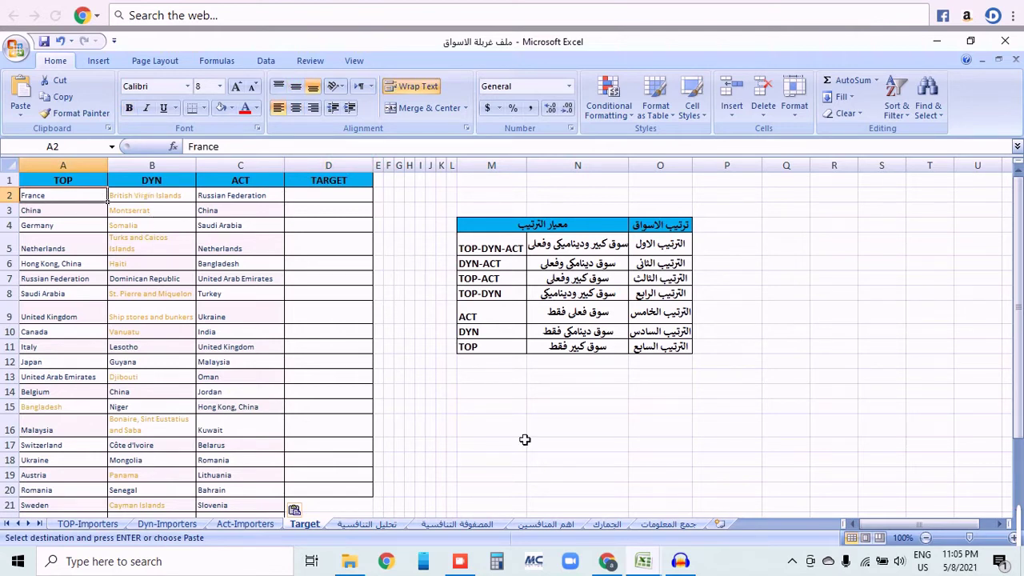
Copy France from A2 into P11, beside the TOP-only row of the market ranking criteria table
mouse_move(1014, 268)
mouse_down()
mouse_move(1010, 336)
mouse_move(1012, 263)
mouse_up()
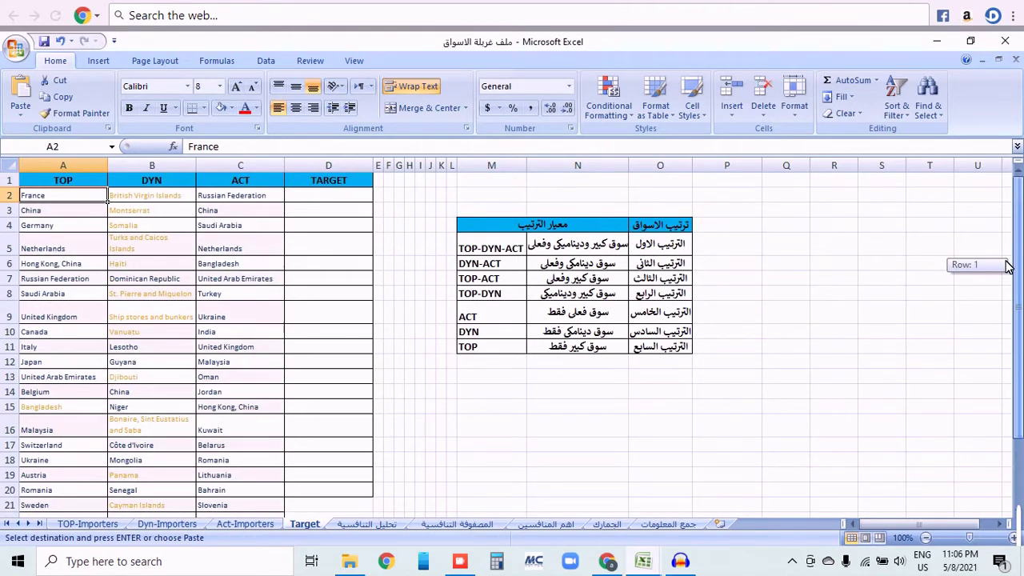
mouse_move(1006, 267)
mouse_down()
mouse_move(1001, 331)
mouse_move(1006, 268)
mouse_up()
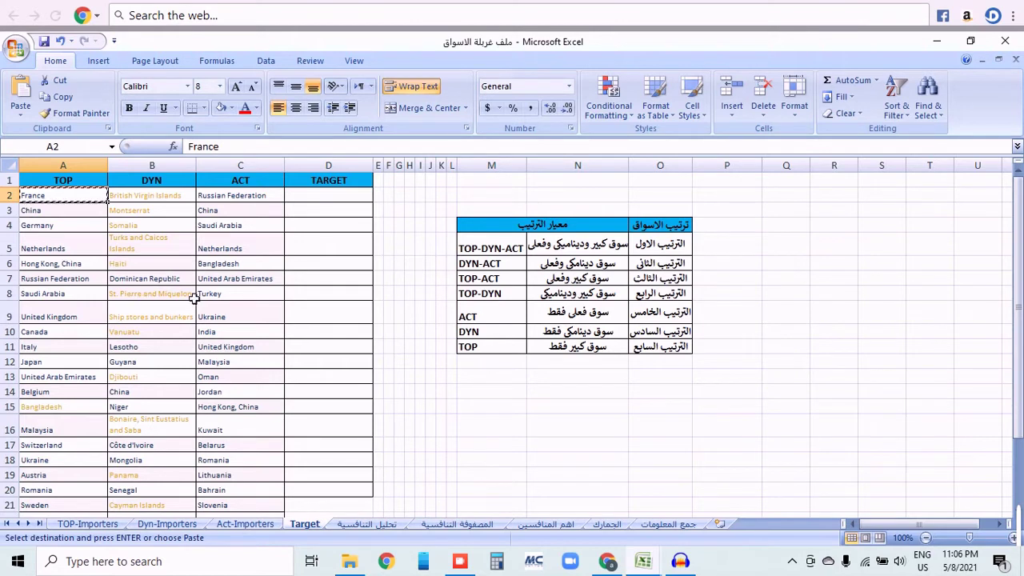
click(703, 349)
key(ctrl+v)
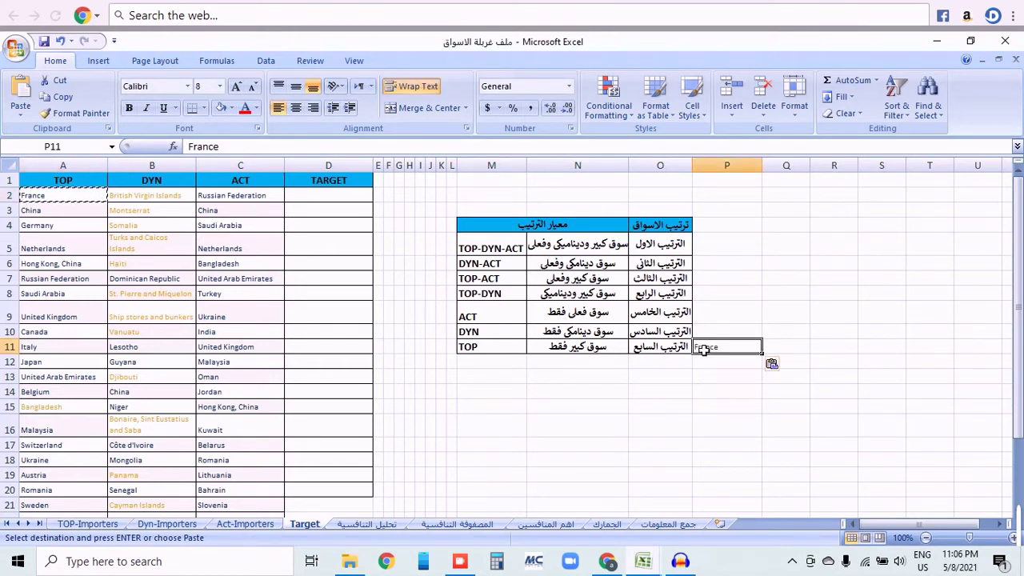
Highlight China with the light blue fill in the DYN, TOP and ACT columns (B14, A3 and C3)
click(77, 214)
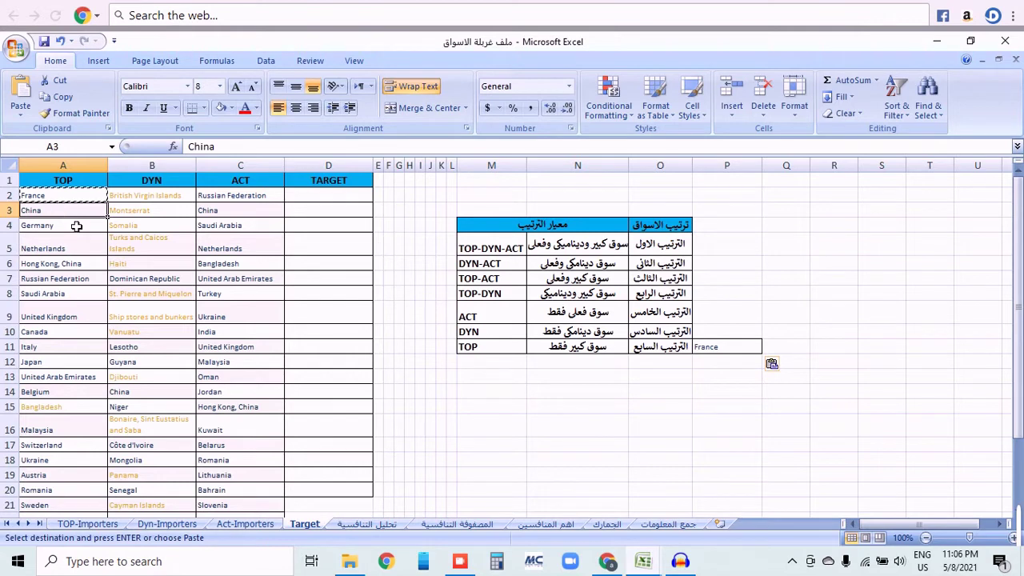
click(148, 394)
click(220, 107)
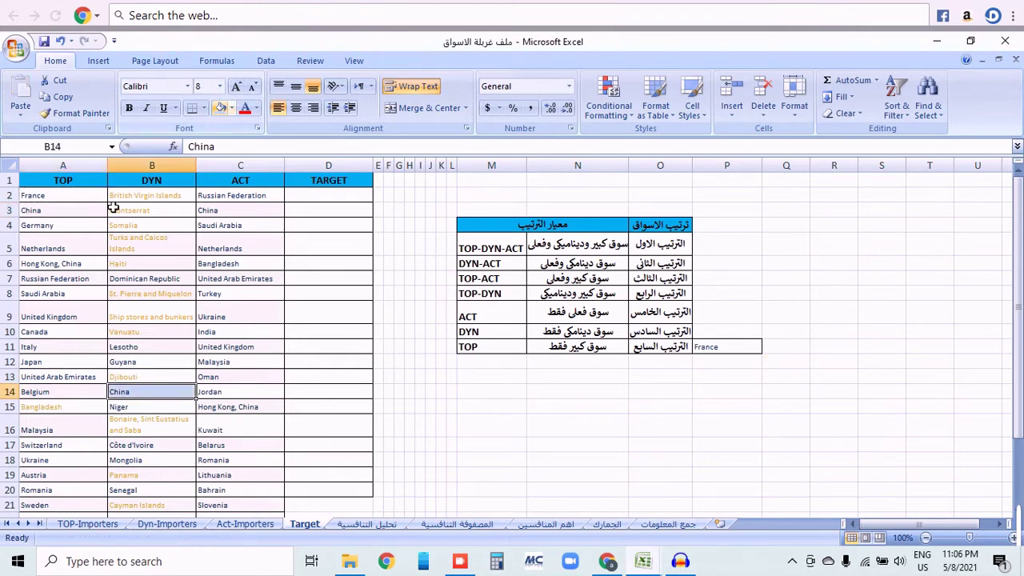
click(100, 209)
click(223, 112)
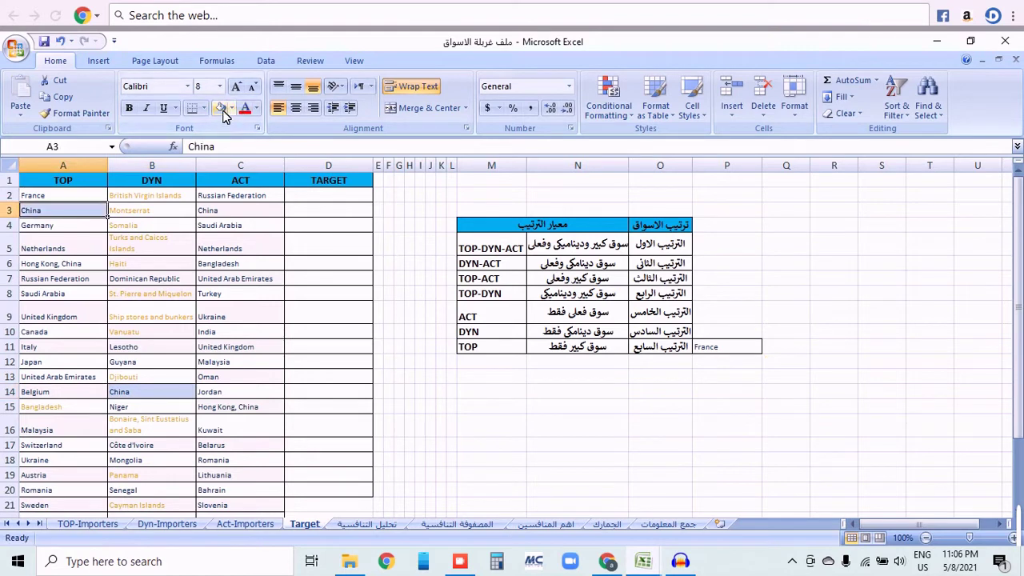
click(227, 210)
click(226, 115)
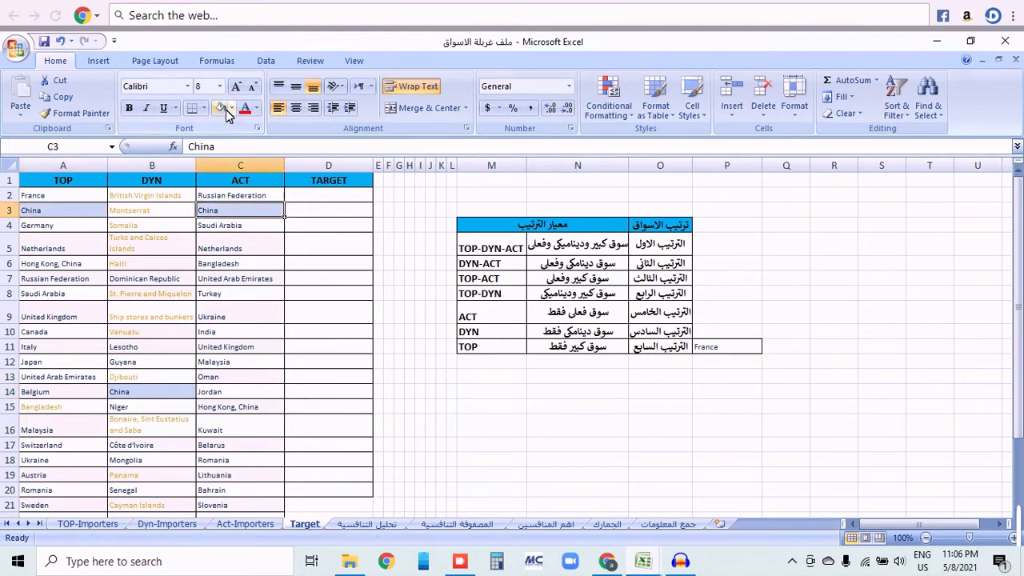
Copy China from A3 into D2 of the TARGET column and check it against the TOP-DYN-ACT ranking row
double_click(96, 211)
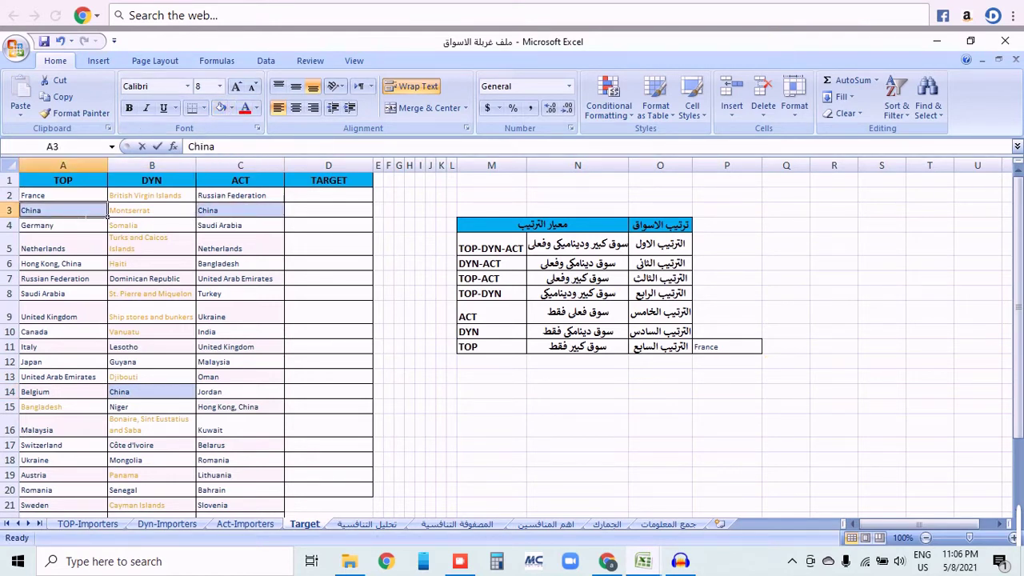
click(84, 240)
click(74, 214)
key(ctrl+c)
click(320, 202)
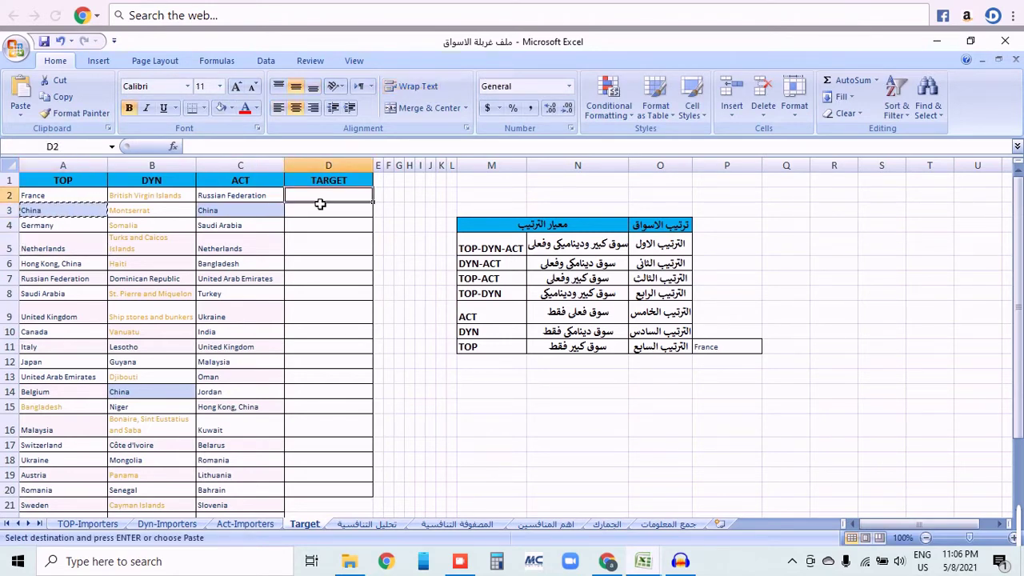
key(ctrl+v)
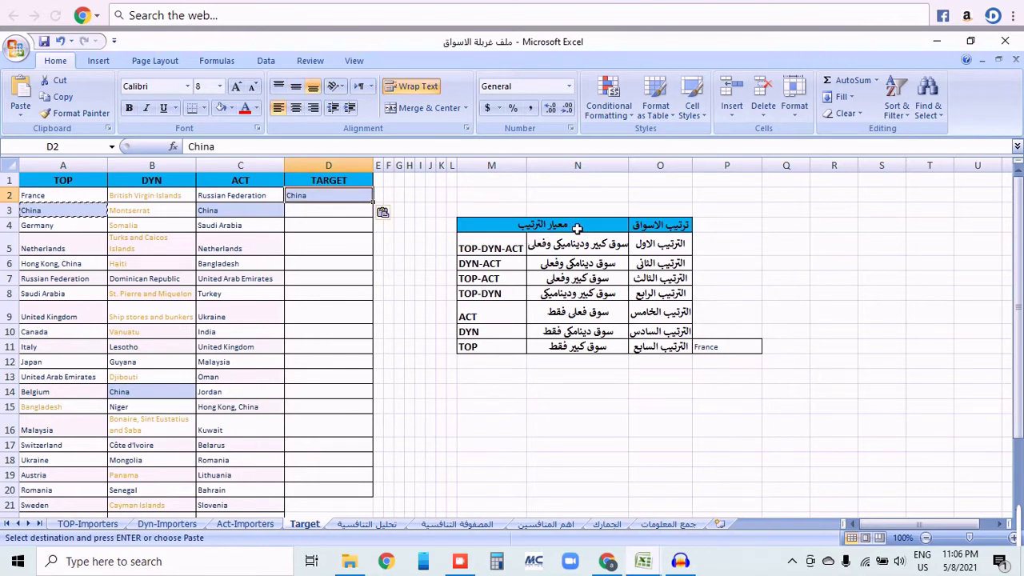
drag(506, 250, 643, 250)
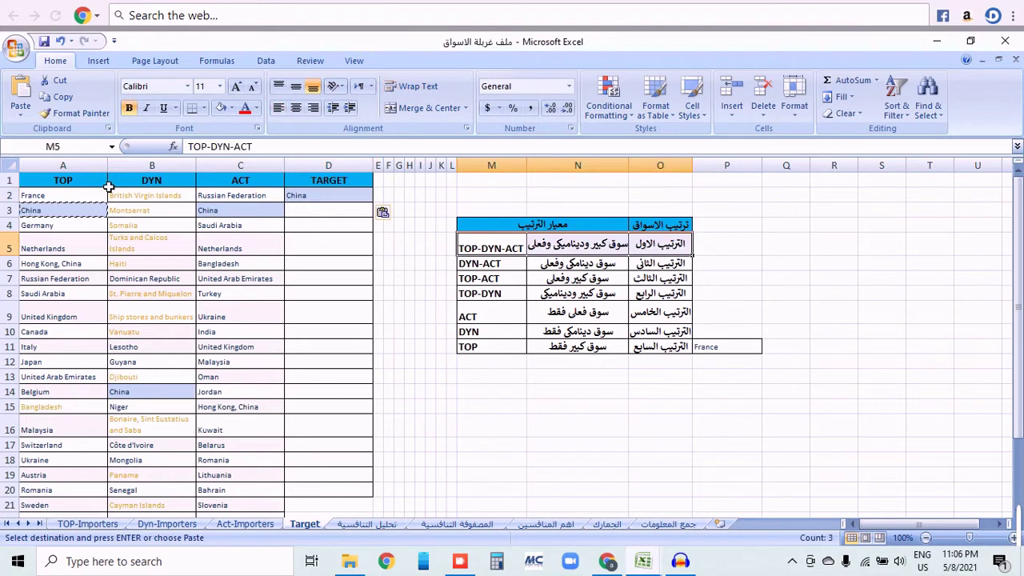
Shade Germany in A4 tan and move it to Q11, beside France in the TOP-only ranking row
click(90, 231)
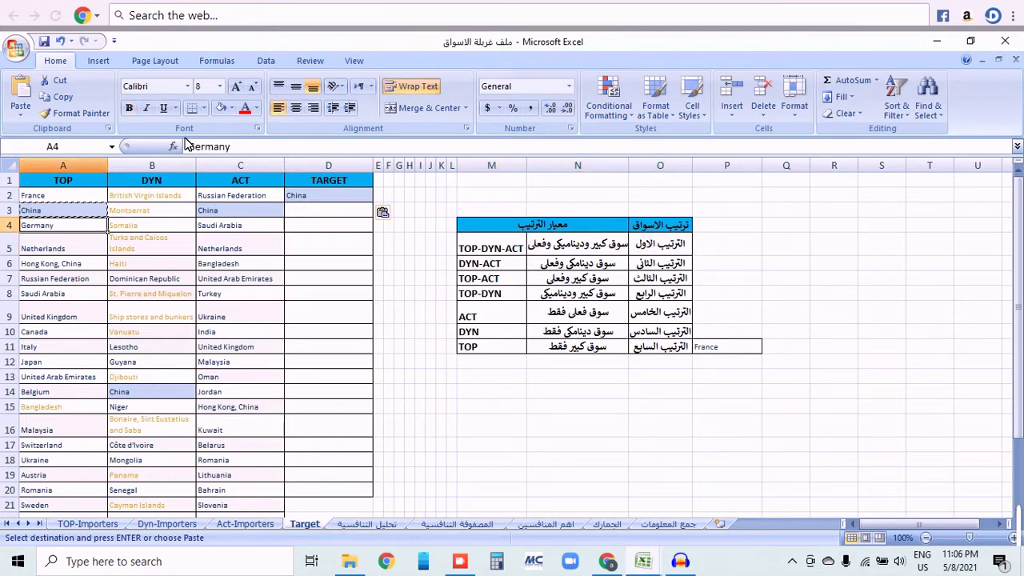
click(231, 107)
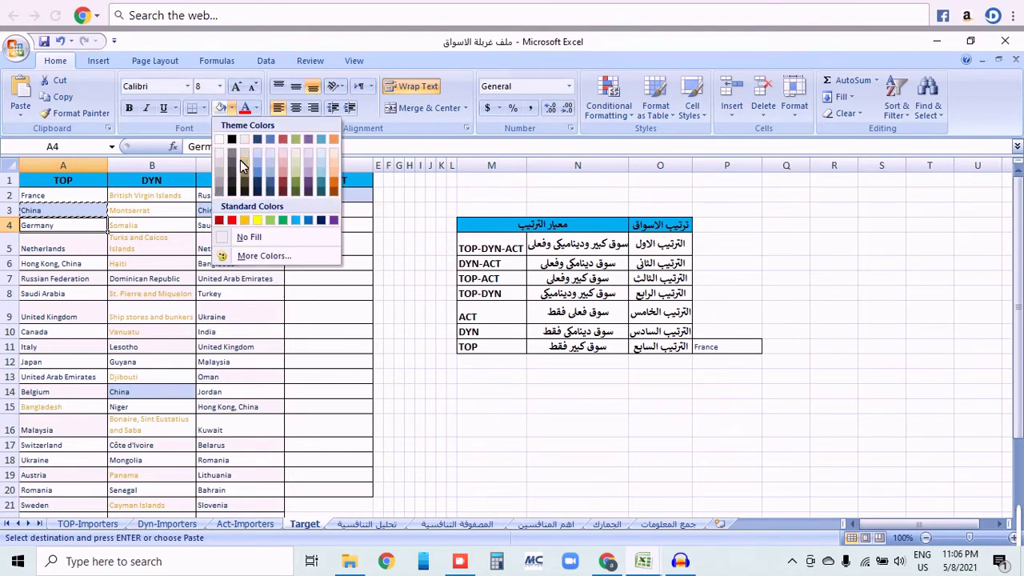
click(242, 155)
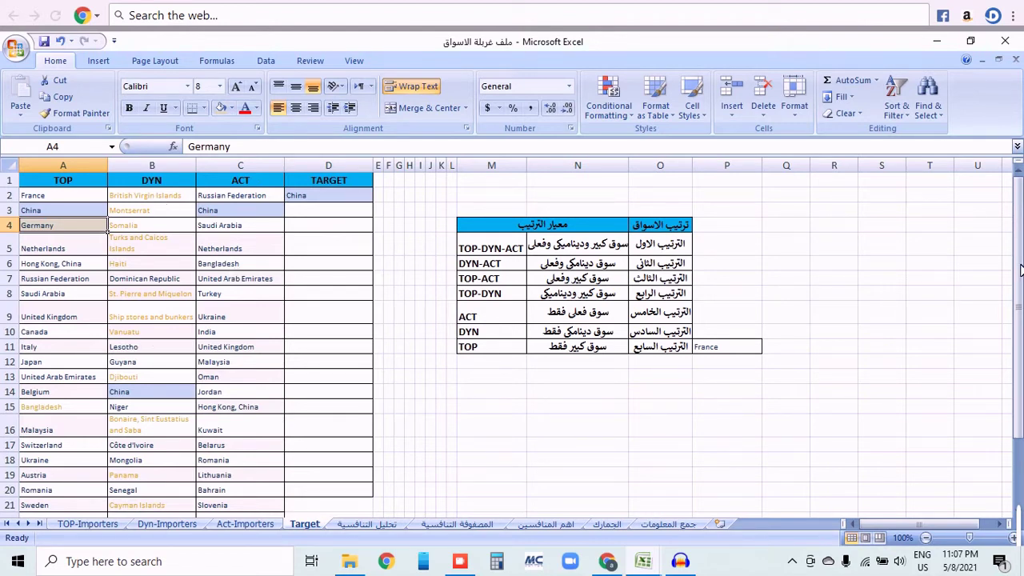
drag(1019, 270, 1020, 292)
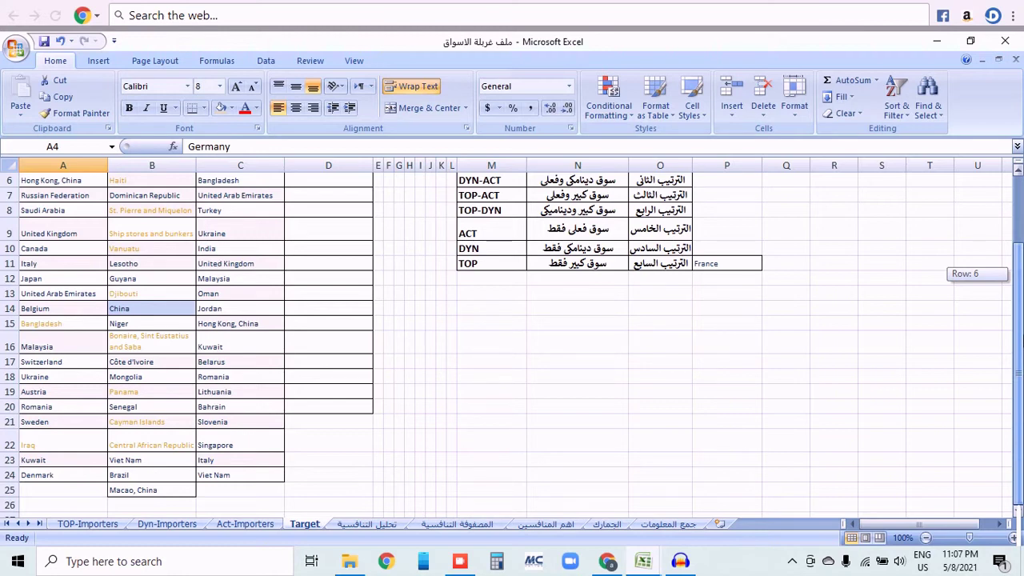
mouse_move(1020, 293)
mouse_down()
mouse_move(1020, 302)
mouse_move(1020, 289)
mouse_up()
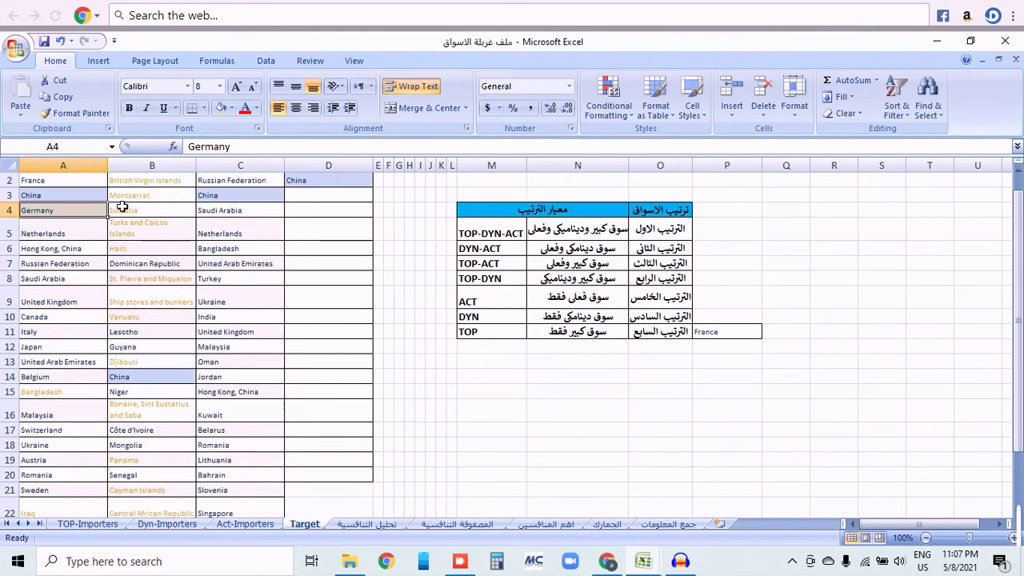
key(ctrl+c)
click(794, 335)
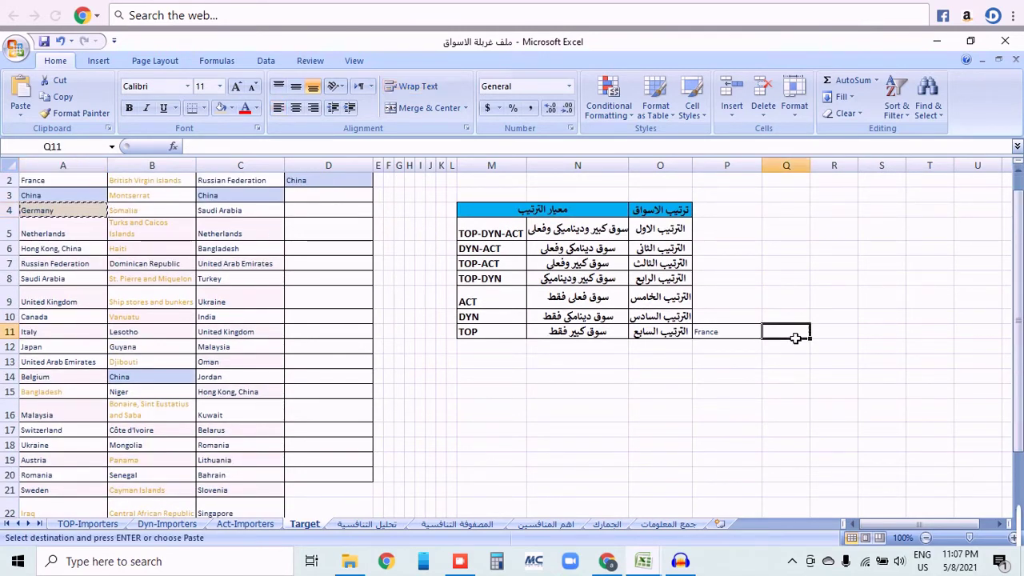
key(ctrl+v)
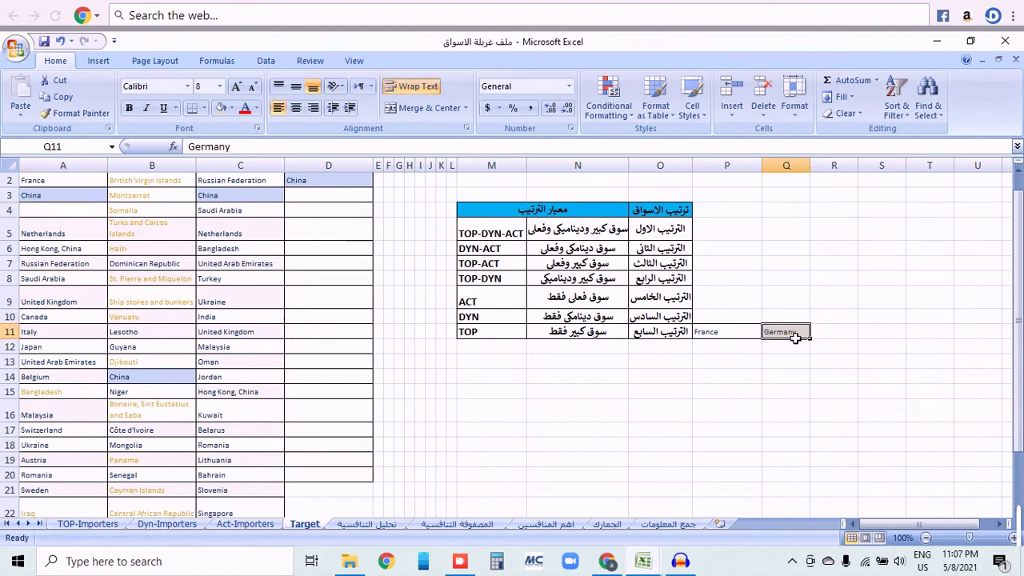
Highlight Netherlands with the same tan fill in the TOP and ACT columns (A5 and C5)
click(67, 215)
key(Up)
key(Up)
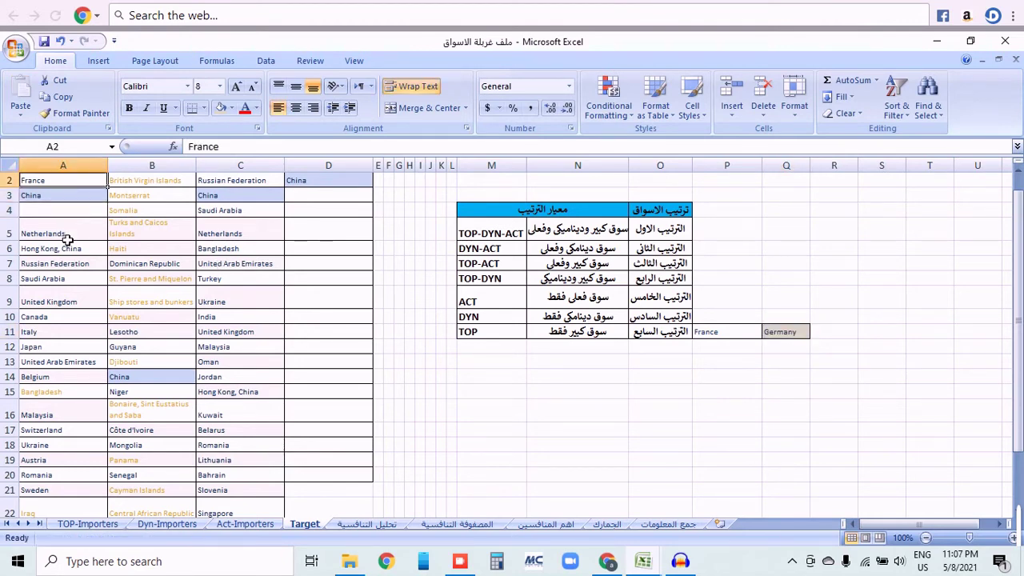
click(71, 240)
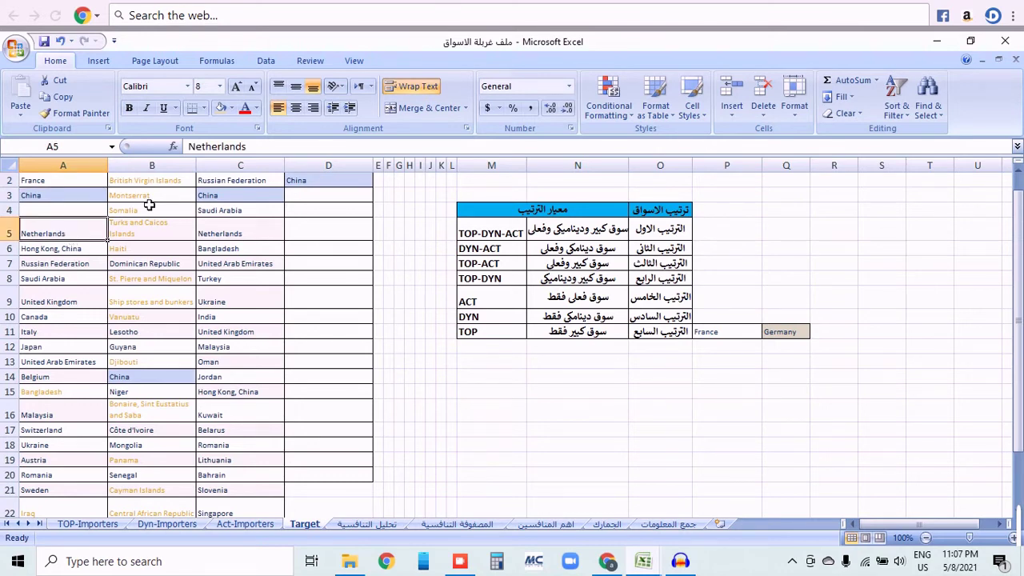
mouse_move(1020, 279)
mouse_down()
mouse_move(1021, 340)
mouse_move(1021, 286)
mouse_up()
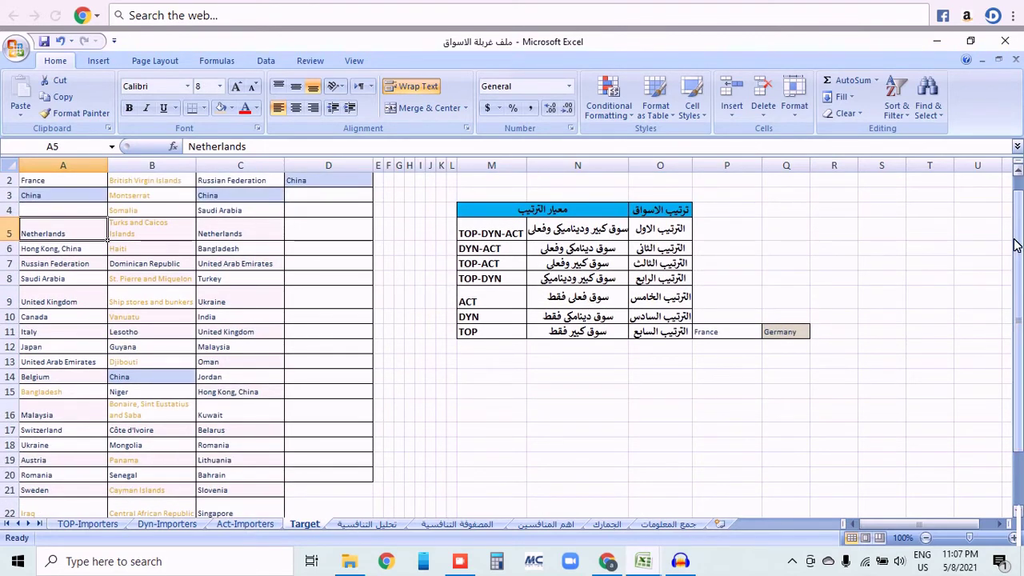
drag(1016, 242, 1016, 184)
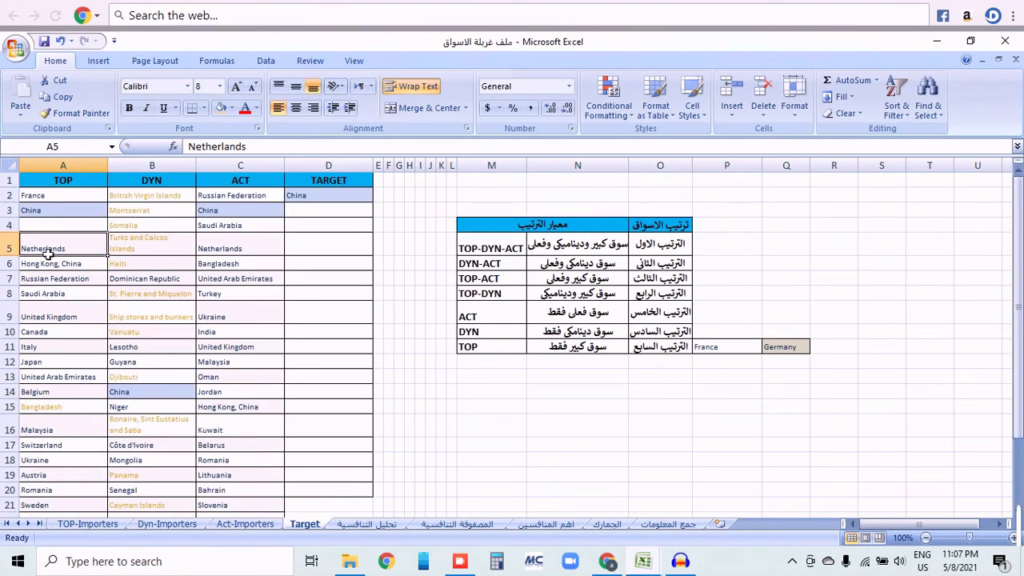
click(222, 109)
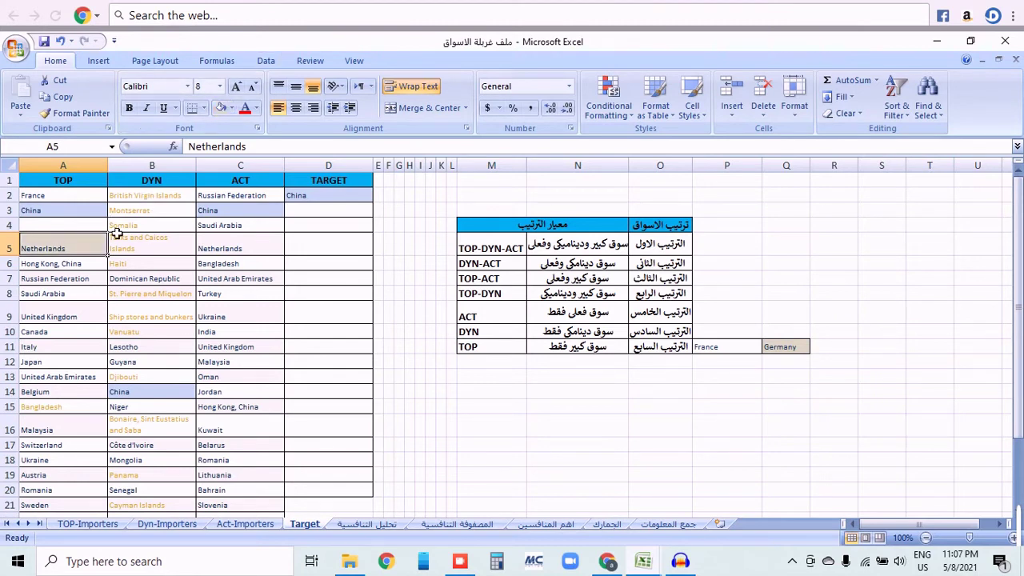
key(ctrl+c)
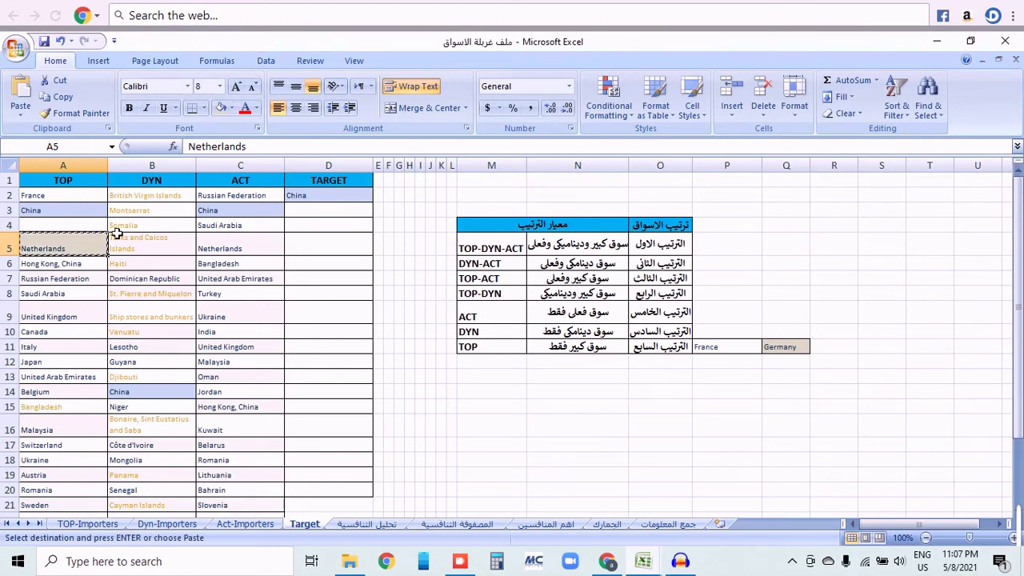
click(232, 244)
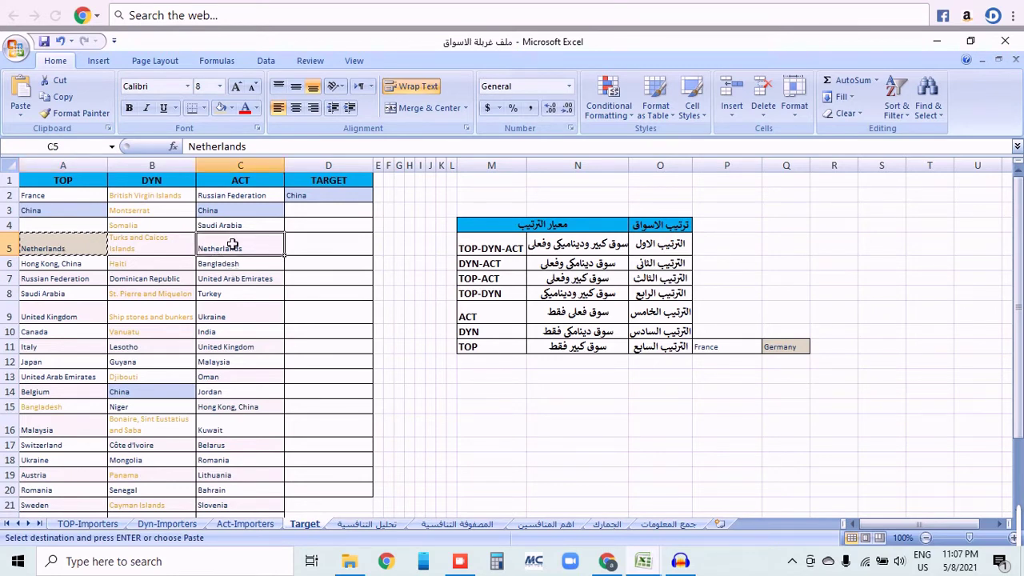
click(220, 107)
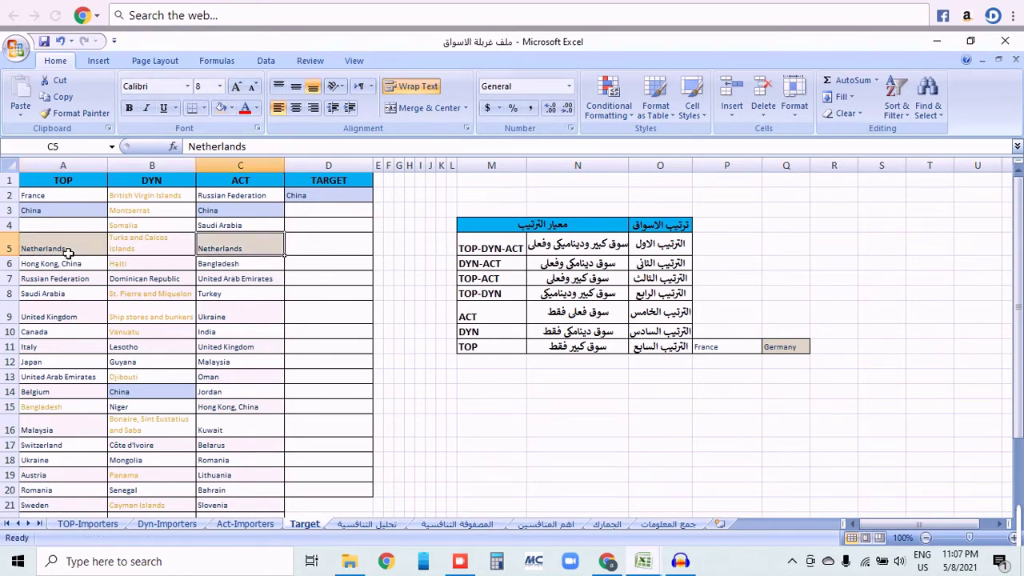
Copy Netherlands from A5 into P7, beside the TOP-ACT row of the ranking criteria table
click(69, 252)
key(ctrl+c)
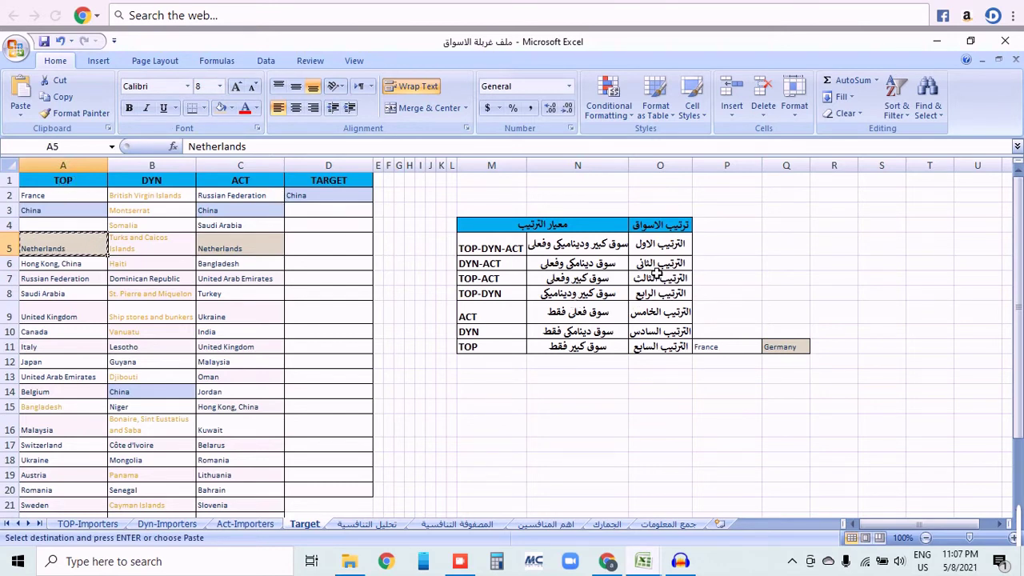
click(720, 281)
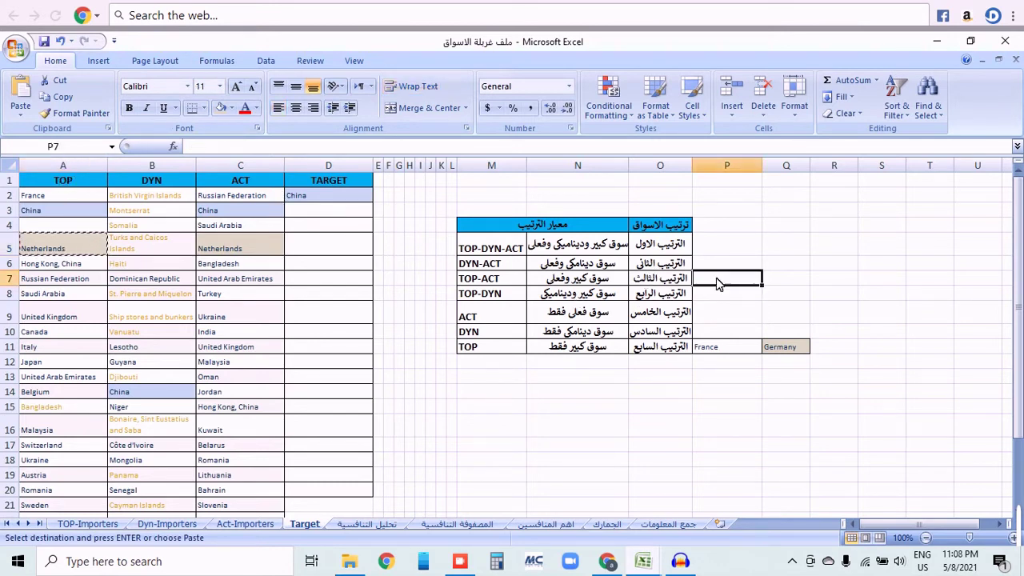
key(ctrl+v)
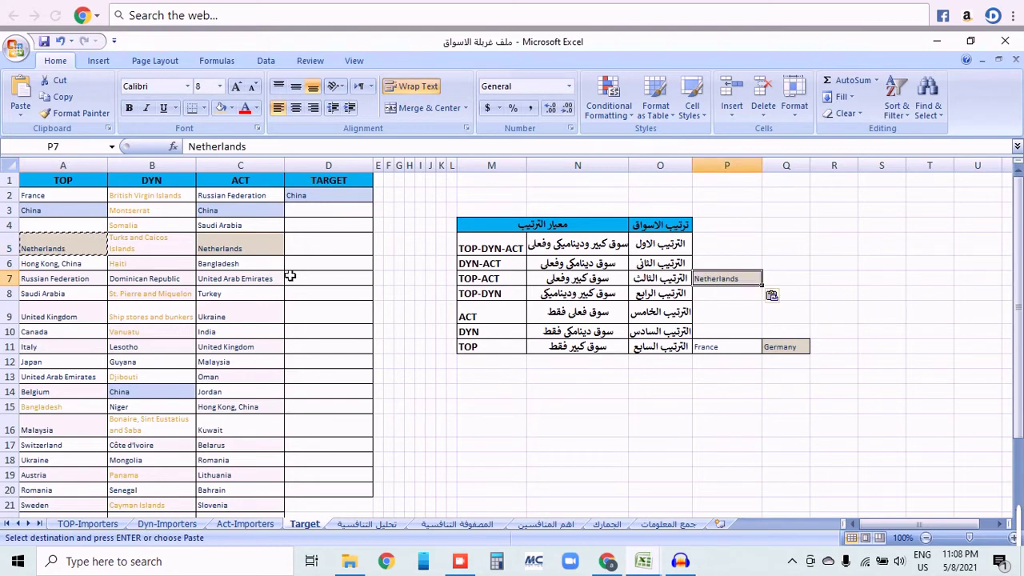
Shade Hong Kong, China in A6 light red and copy that formatting to its ACT entry in C15
click(77, 264)
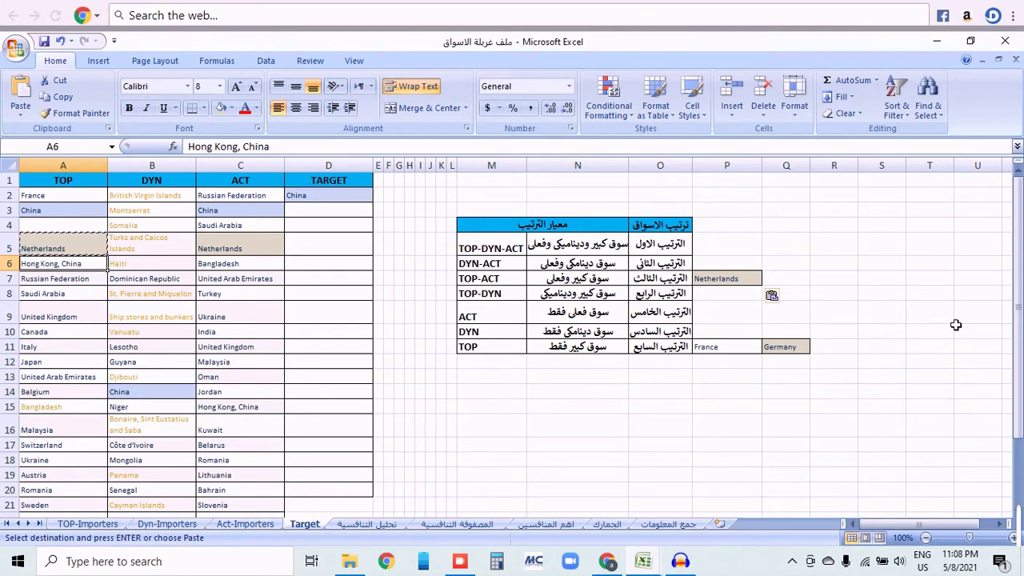
drag(1019, 295, 1019, 296)
click(229, 107)
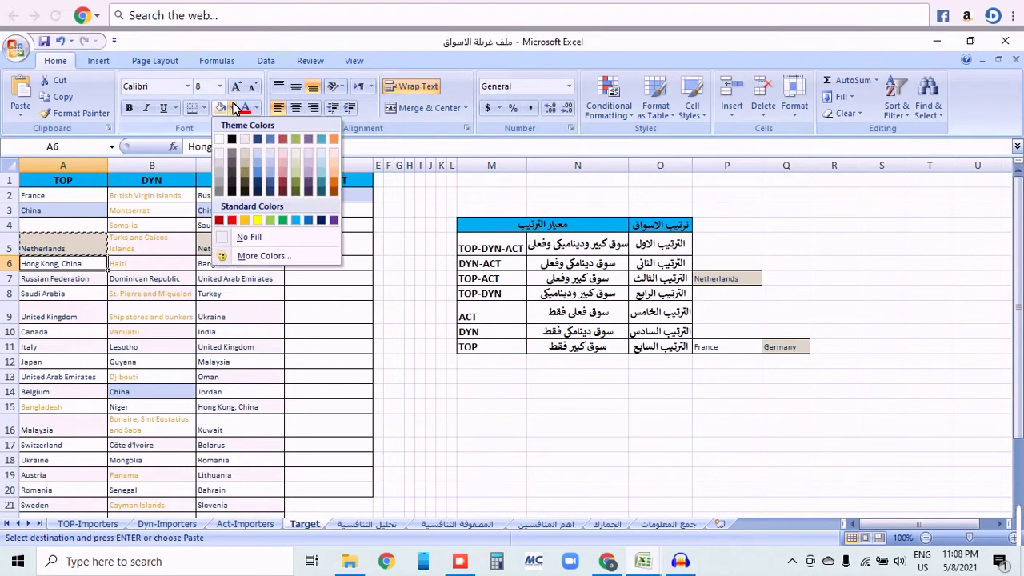
click(284, 167)
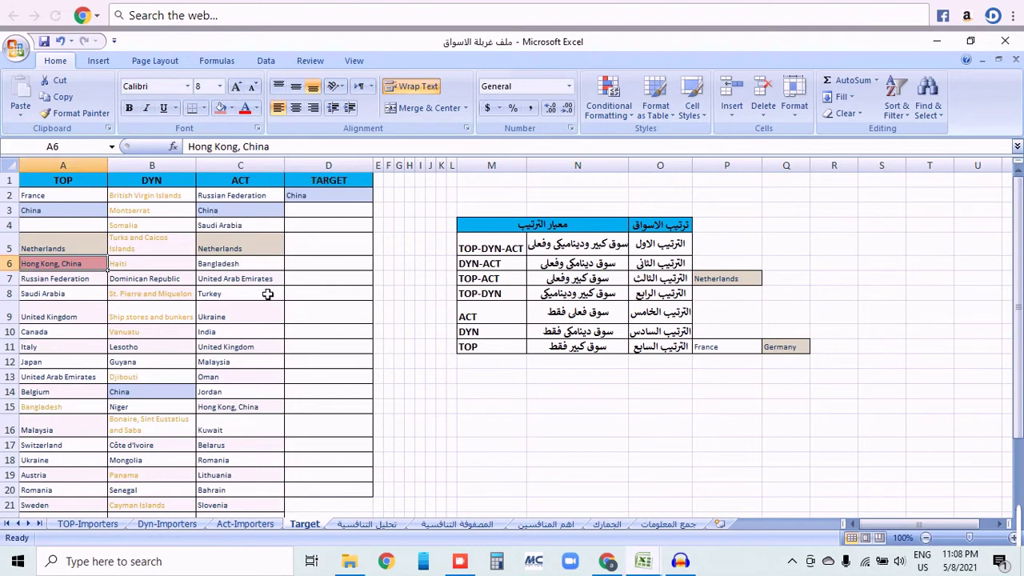
click(84, 105)
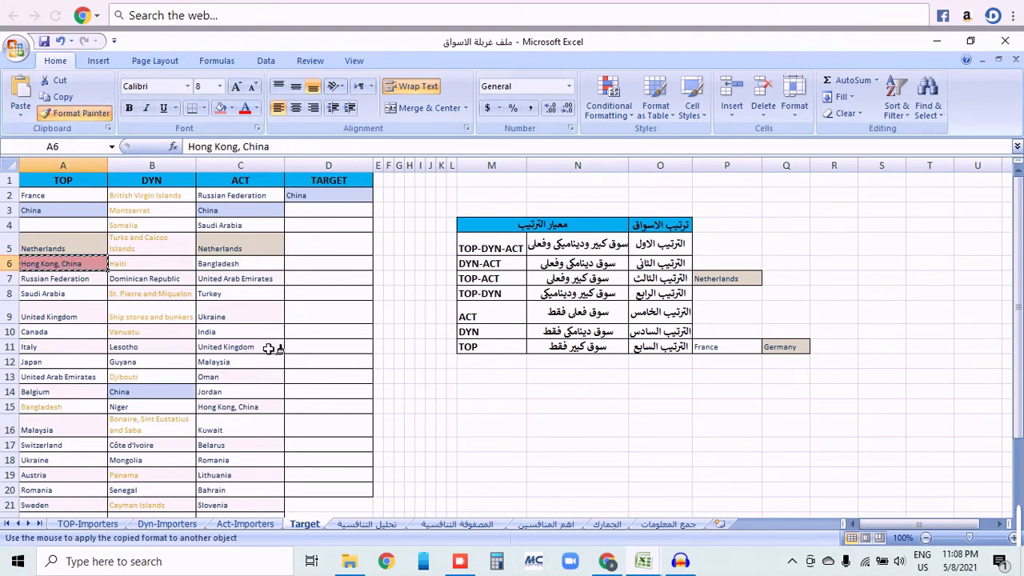
click(251, 409)
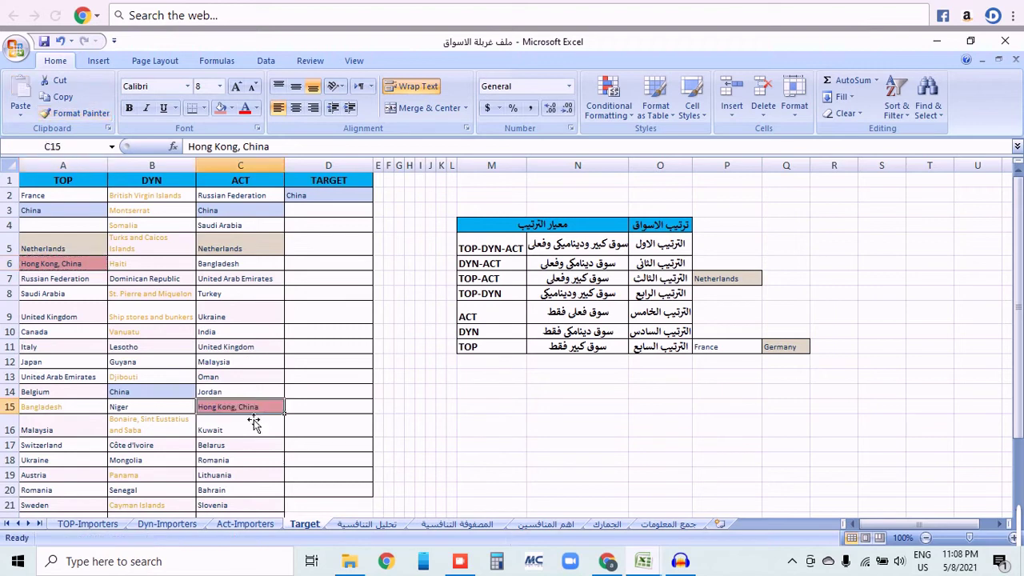
Copy Hong Kong, China from C15 into Q7, beside Netherlands in the TOP-ACT ranking row
key(ctrl+c)
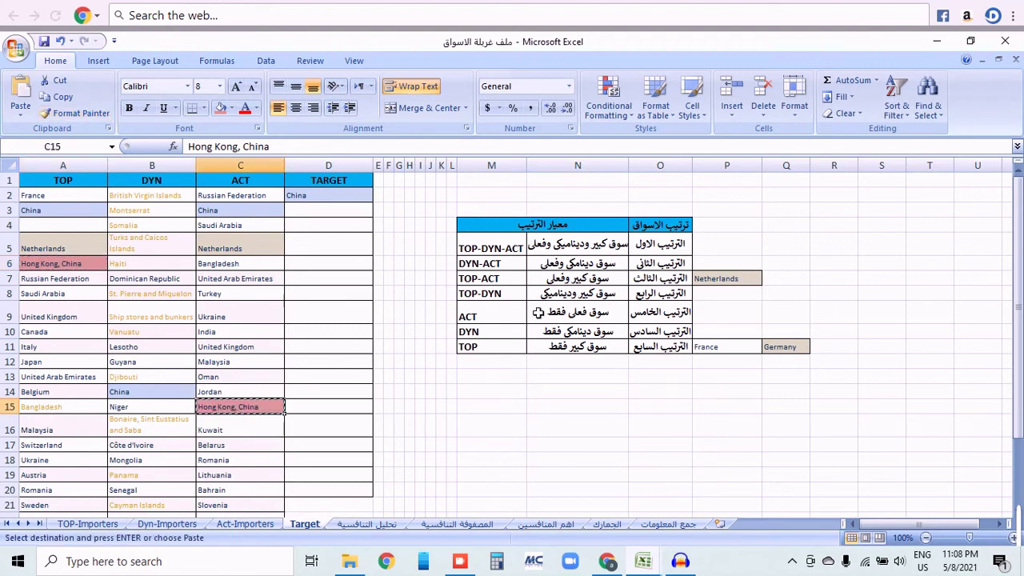
click(805, 278)
key(ctrl+v)
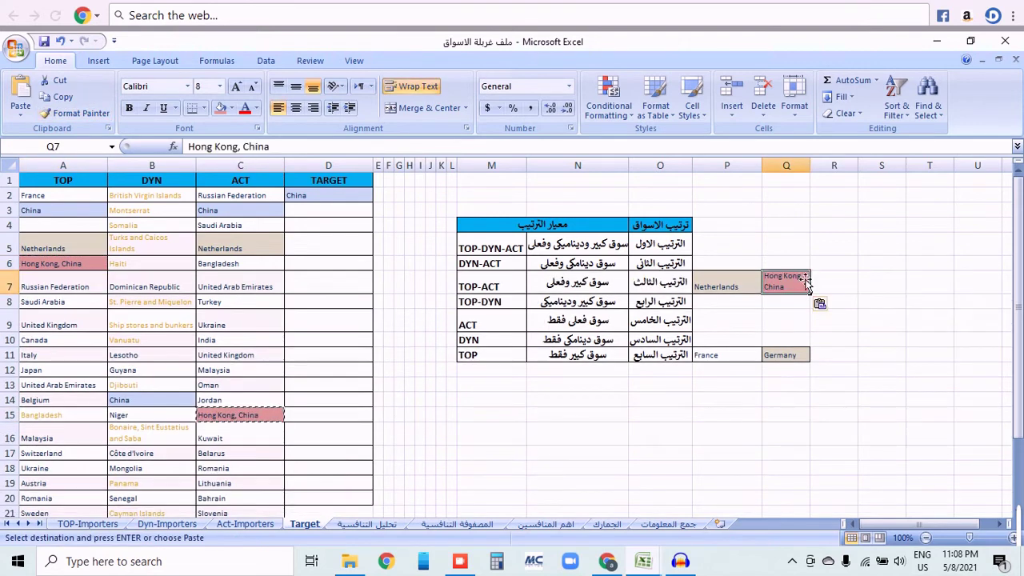
Copy Russian Federation from A7 into R11, beside Germany in the TOP-only ranking row
click(92, 287)
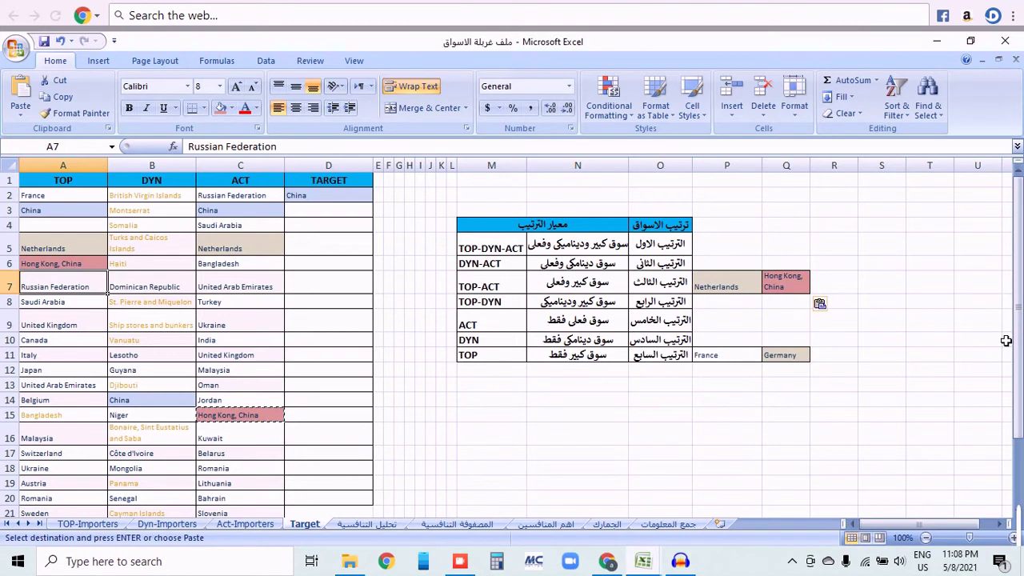
drag(1019, 264, 1021, 228)
key(ctrl+c)
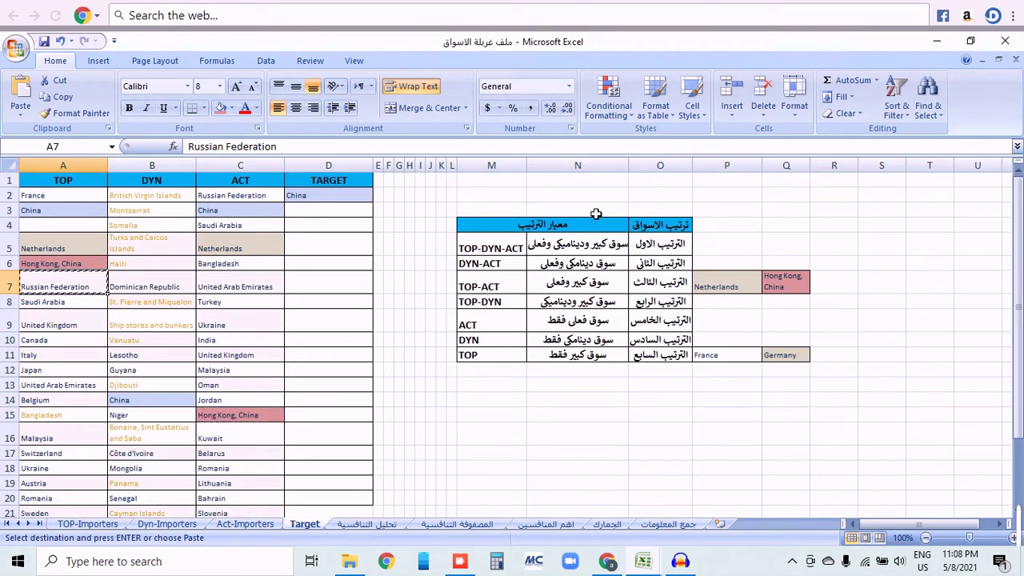
click(836, 356)
key(ctrl+v)
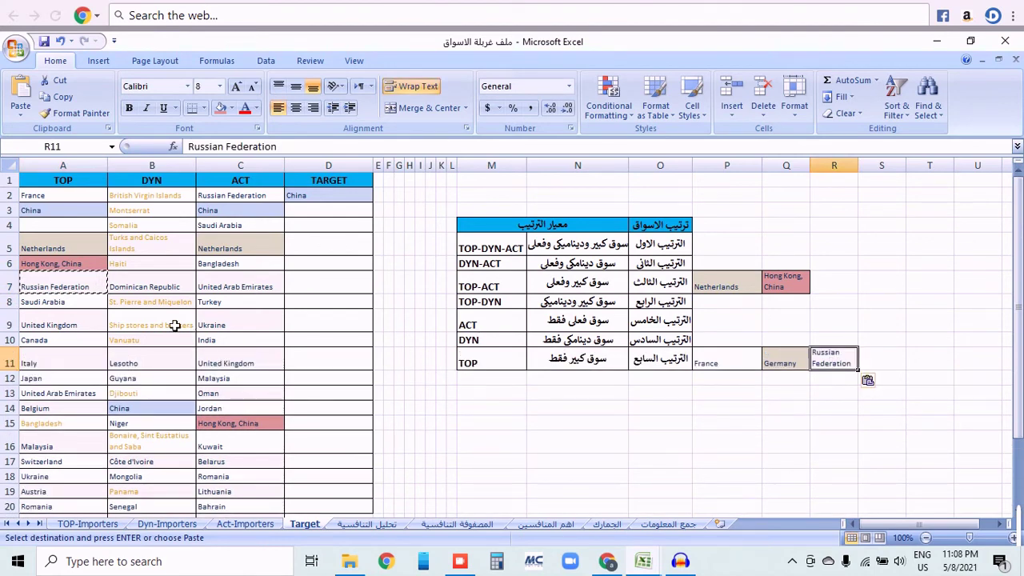
Shade Saudi Arabia in A8 with a light orange fill
click(90, 307)
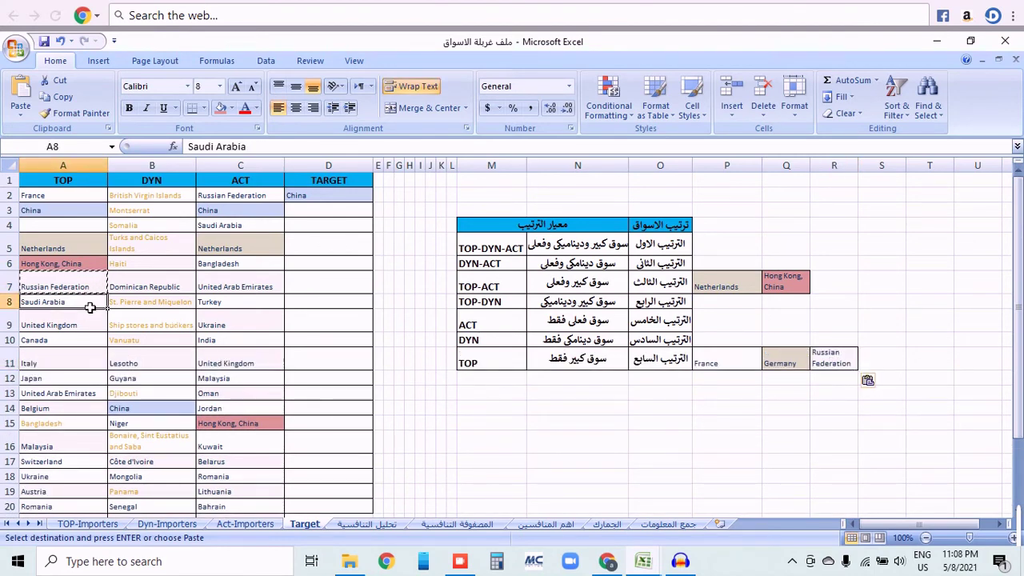
click(231, 108)
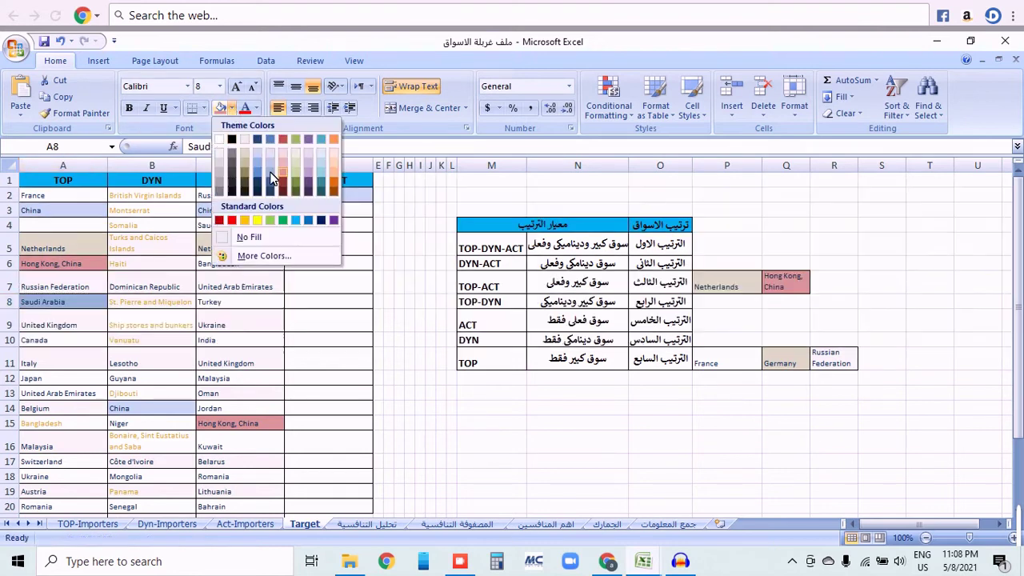
click(347, 183)
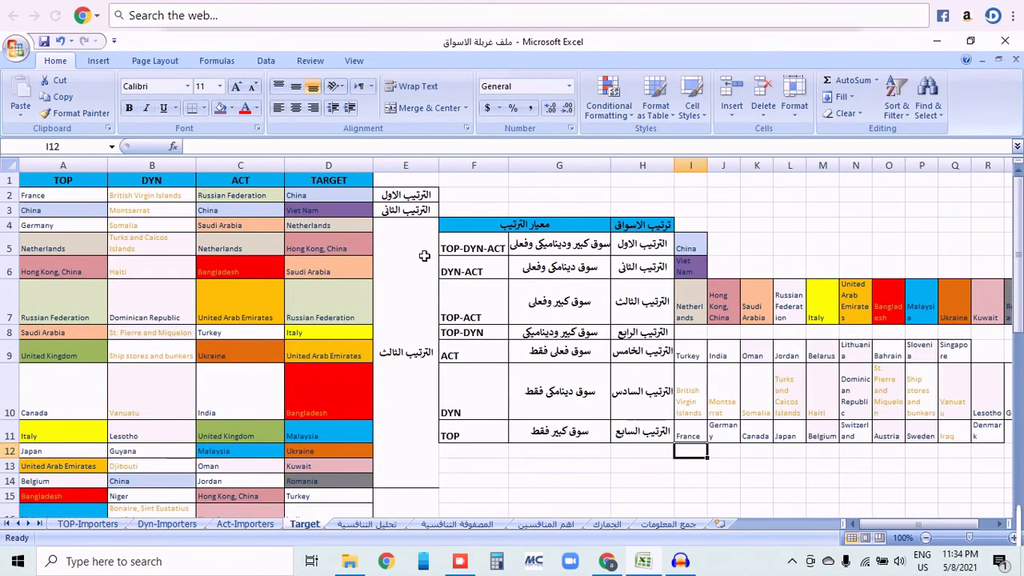
Review the ranking criteria table alongside the color-matched TOP, DYN, ACT and TARGET columns
scroll(419, 323, down, 4)
scroll(419, 320, up, 4)
drag(581, 248, 536, 436)
click(532, 480)
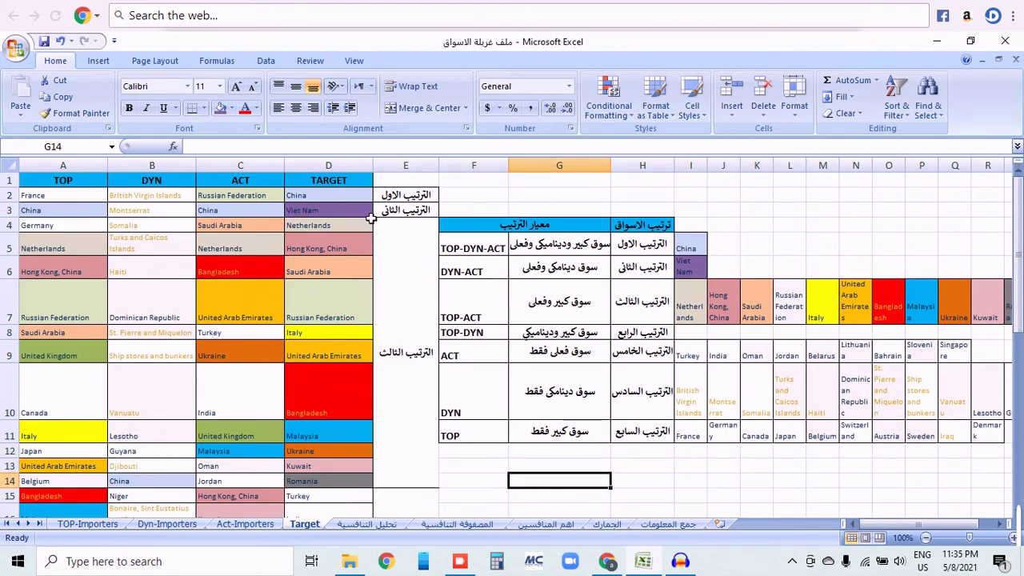
scroll(269, 255, down, 7)
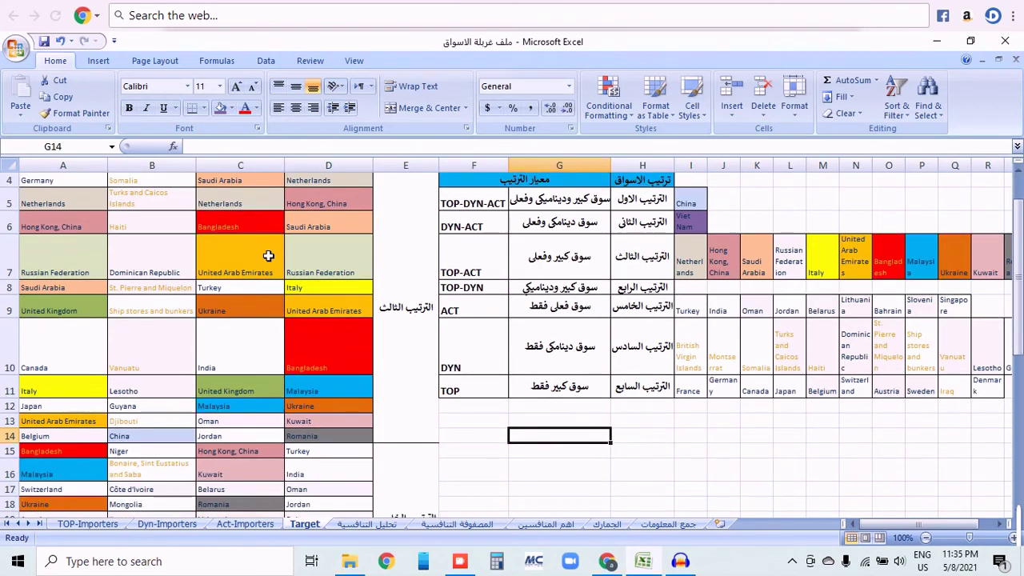
scroll(269, 256, up, 7)
scroll(286, 295, down, 2)
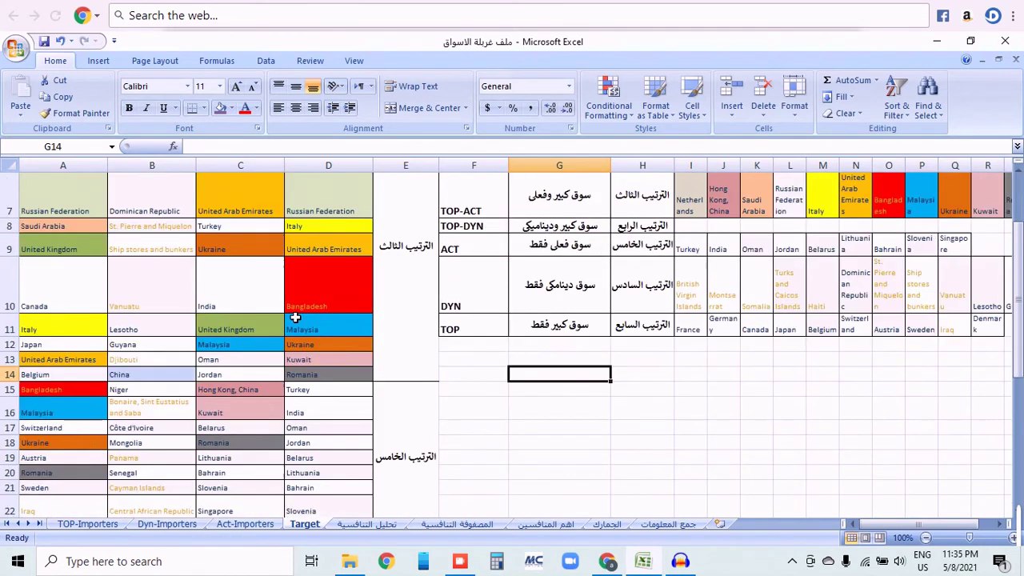
scroll(297, 308, up, 2)
click(747, 357)
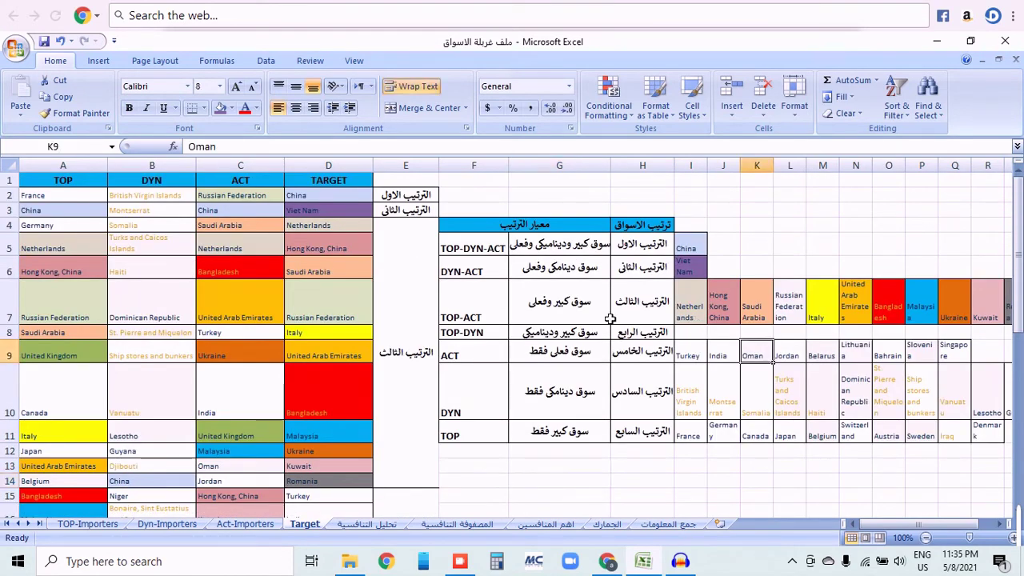
click(562, 350)
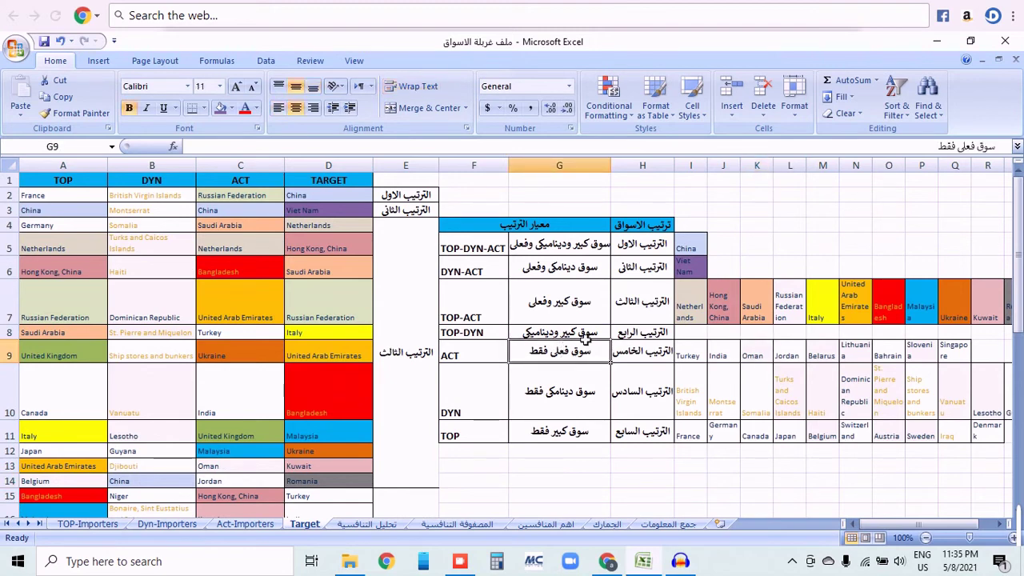
key(Up)
click(408, 197)
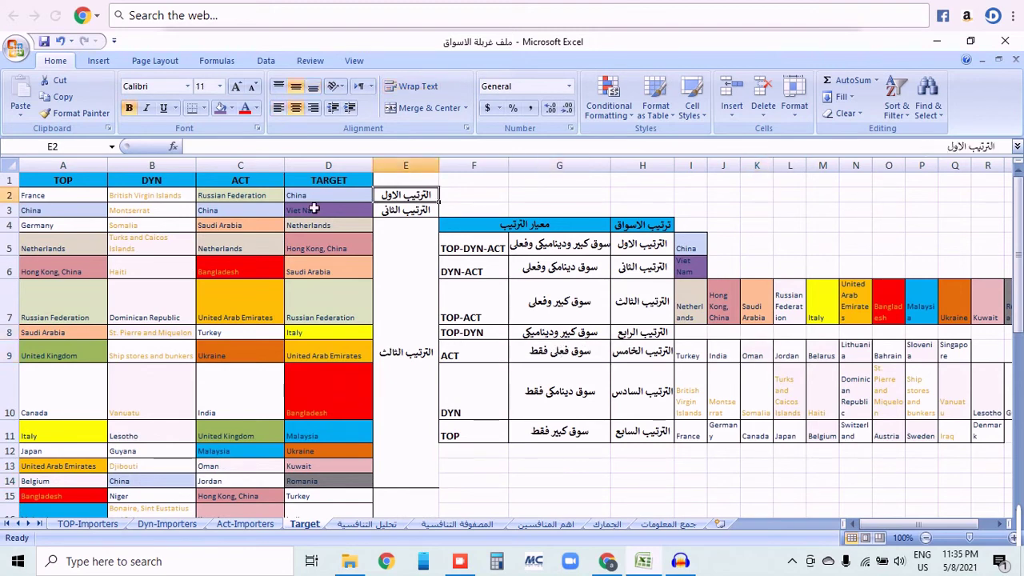
Examine the full TARGET column from its header in D1 down to the last ranked country
click(339, 180)
key(ctrl+shift+Down)
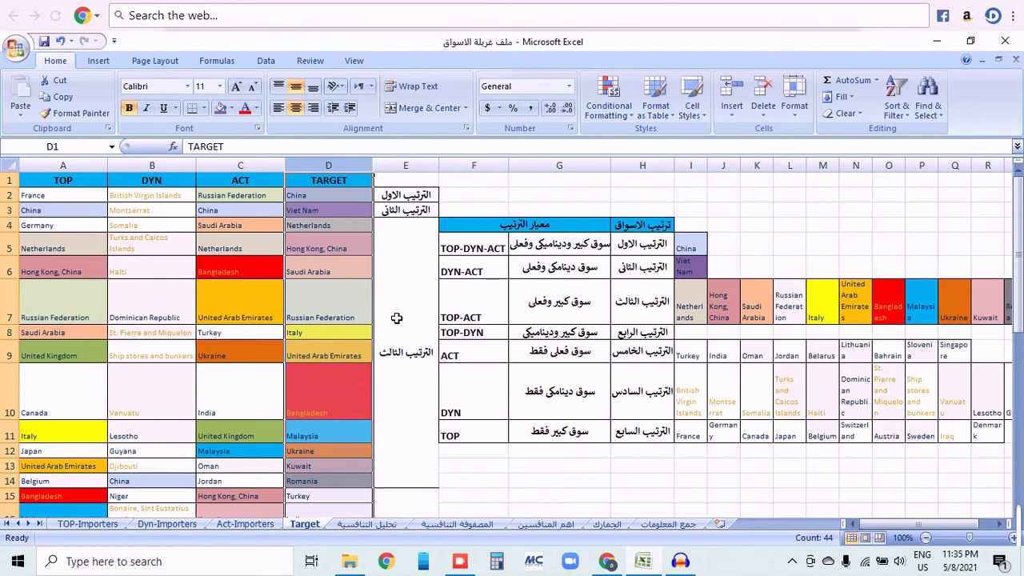
scroll(341, 301, down, 4)
scroll(342, 301, down, 7)
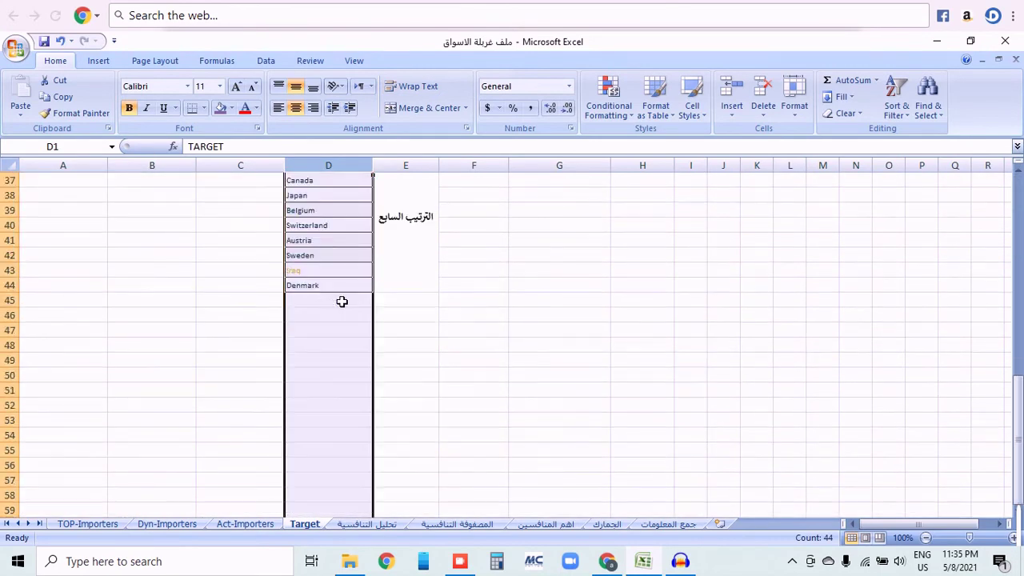
scroll(342, 301, up, 8)
scroll(341, 300, up, 3)
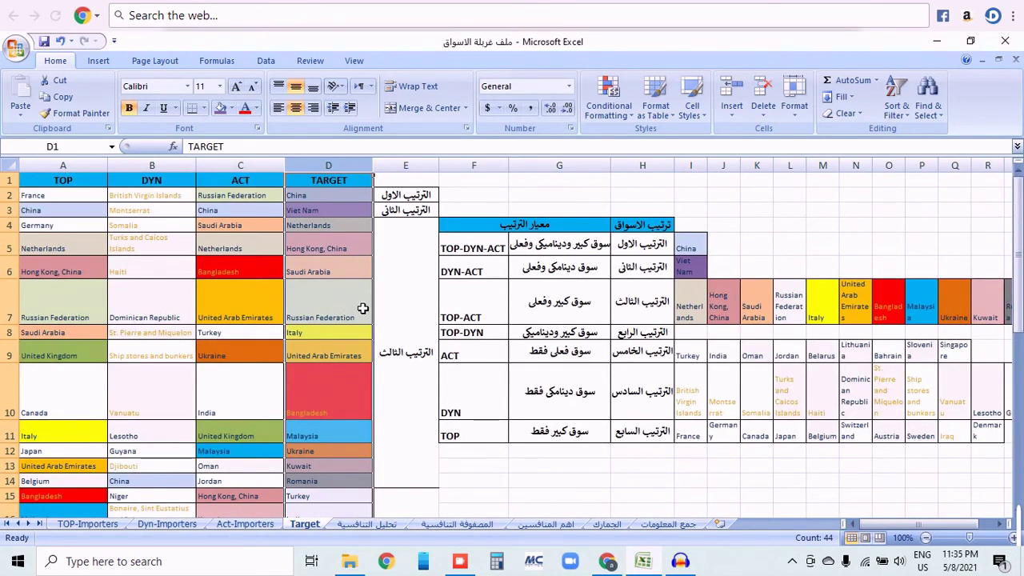
click(416, 263)
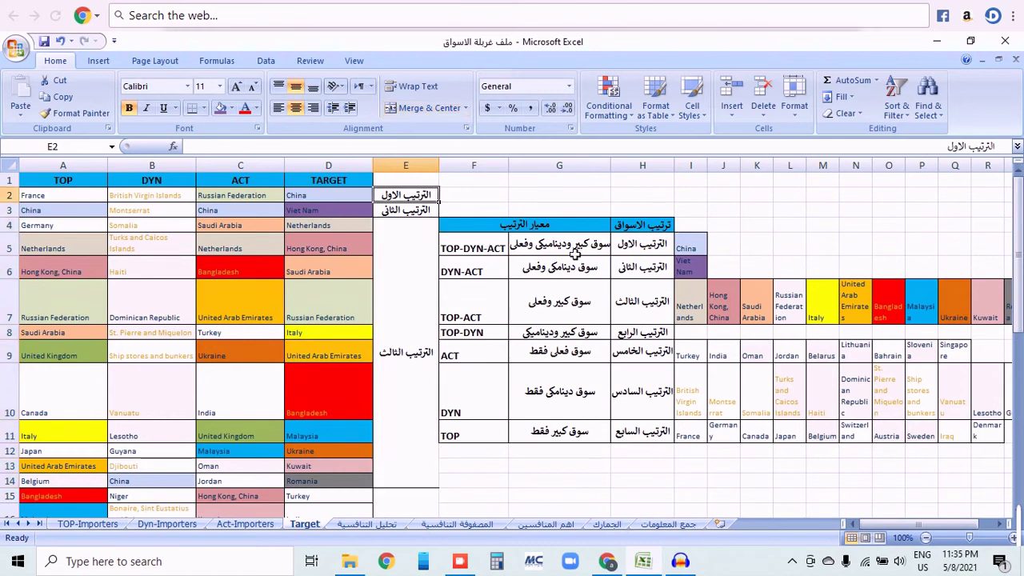
Recheck the market-ranking criteria in G5:G11 against the country lists and the countries placed in the ACT row
click(691, 450)
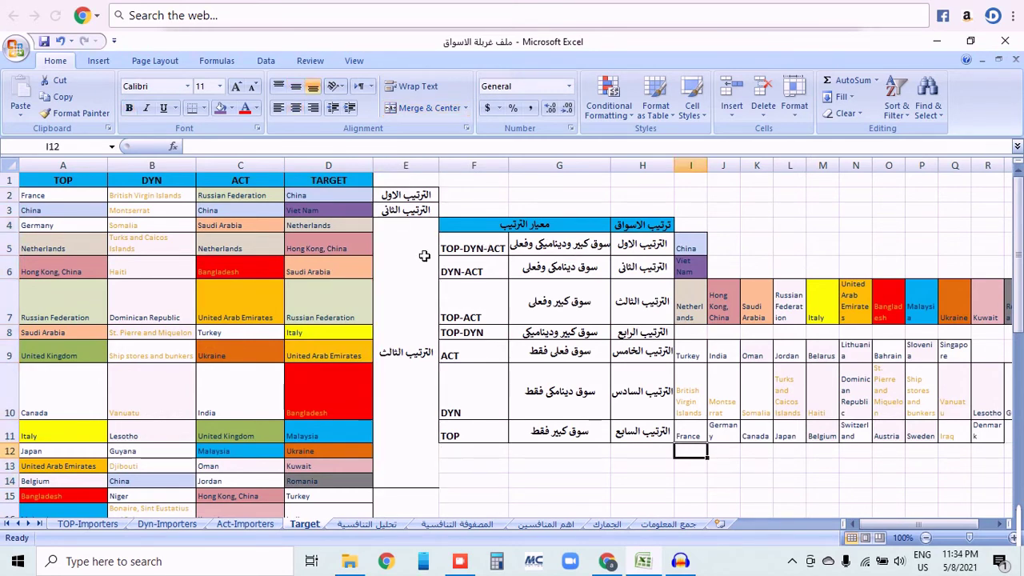
scroll(418, 320, down, 7)
scroll(418, 320, up, 7)
drag(582, 248, 592, 436)
click(597, 480)
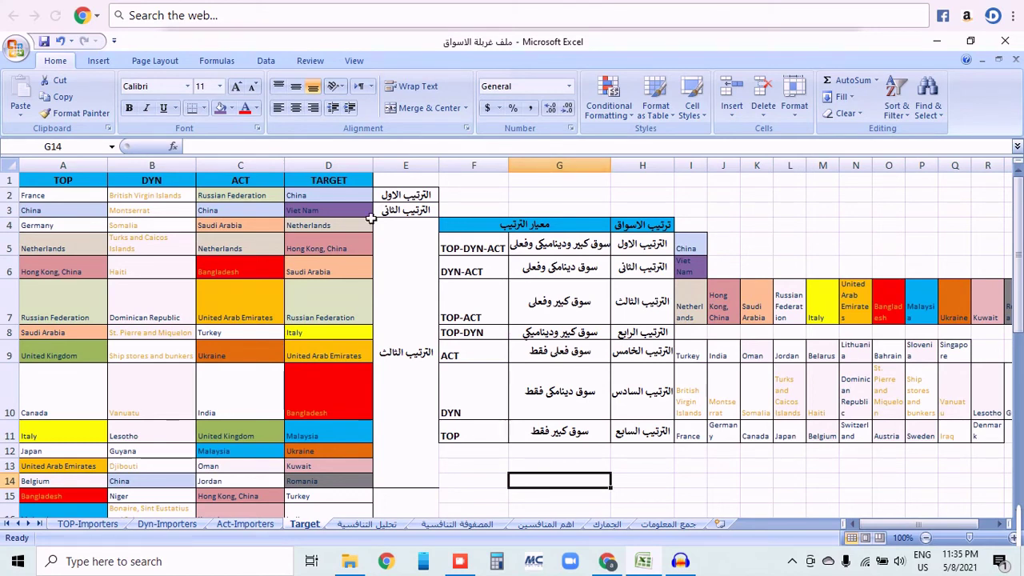
scroll(267, 256, down, 4)
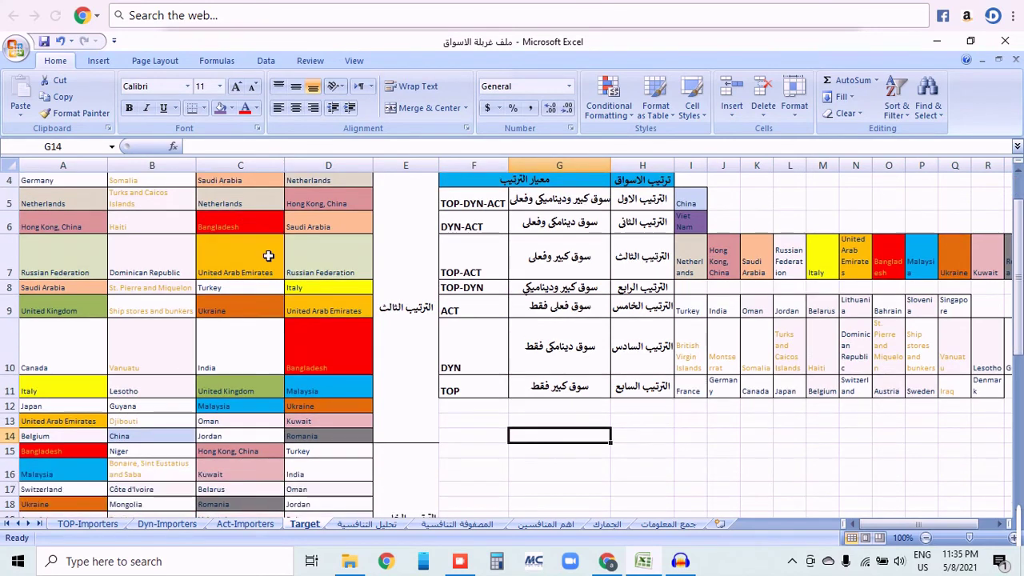
scroll(267, 256, up, 4)
scroll(280, 288, down, 2)
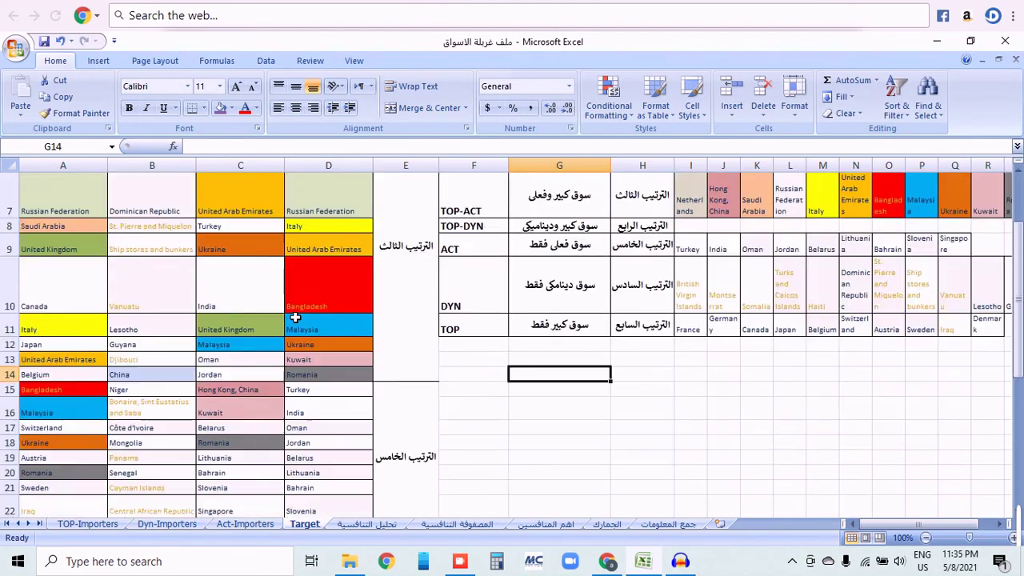
scroll(295, 317, up, 2)
click(747, 357)
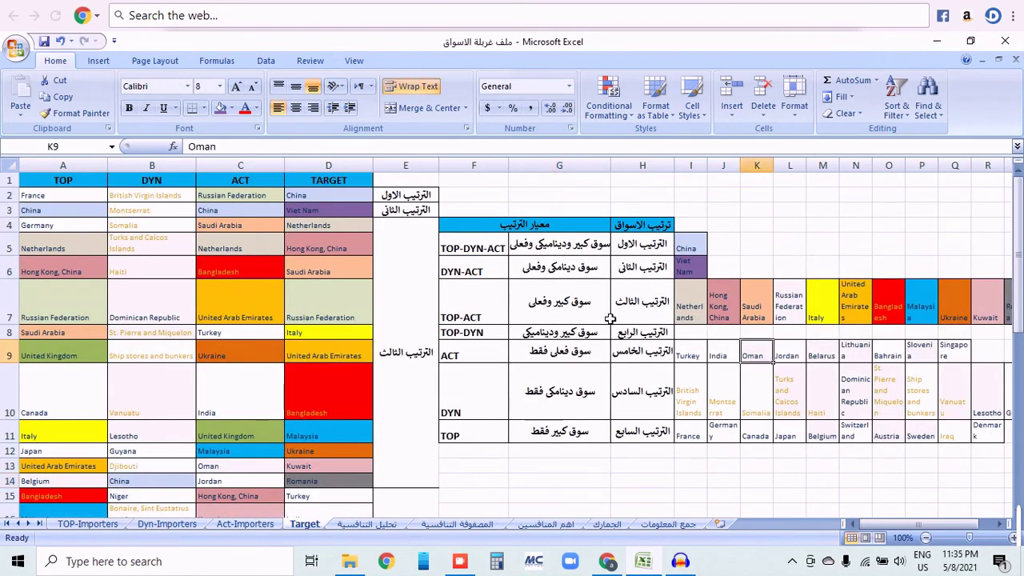
click(562, 352)
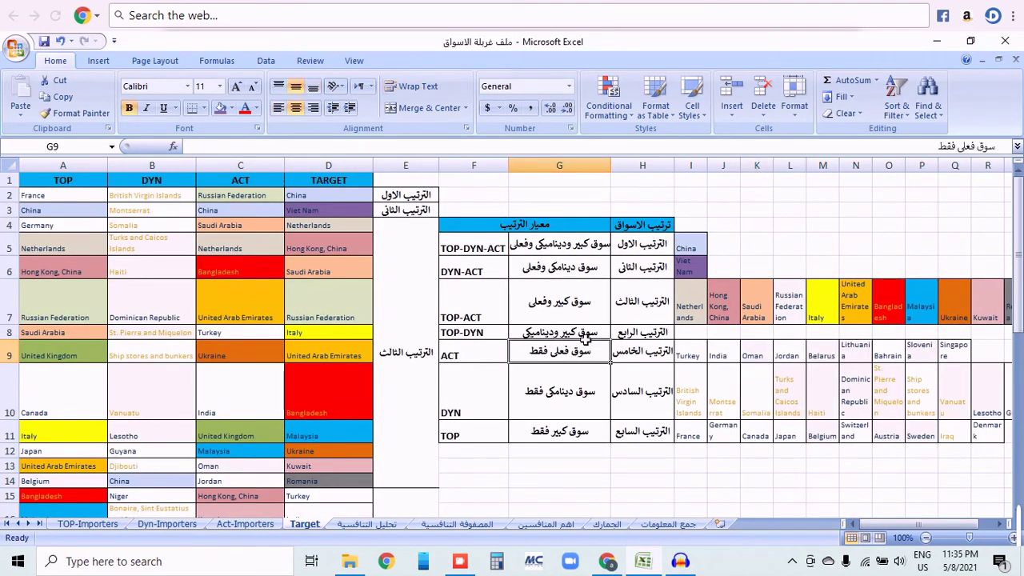
key(Up)
click(423, 198)
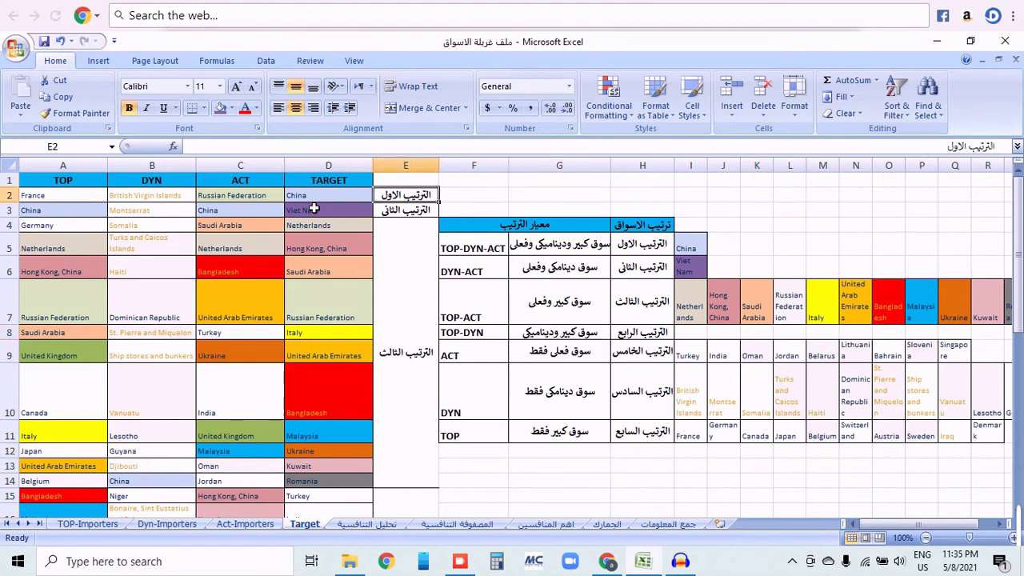
Look through the complete TARGET list once more together with its ranking labels in column E
click(328, 180)
key(ctrl+shift+Down)
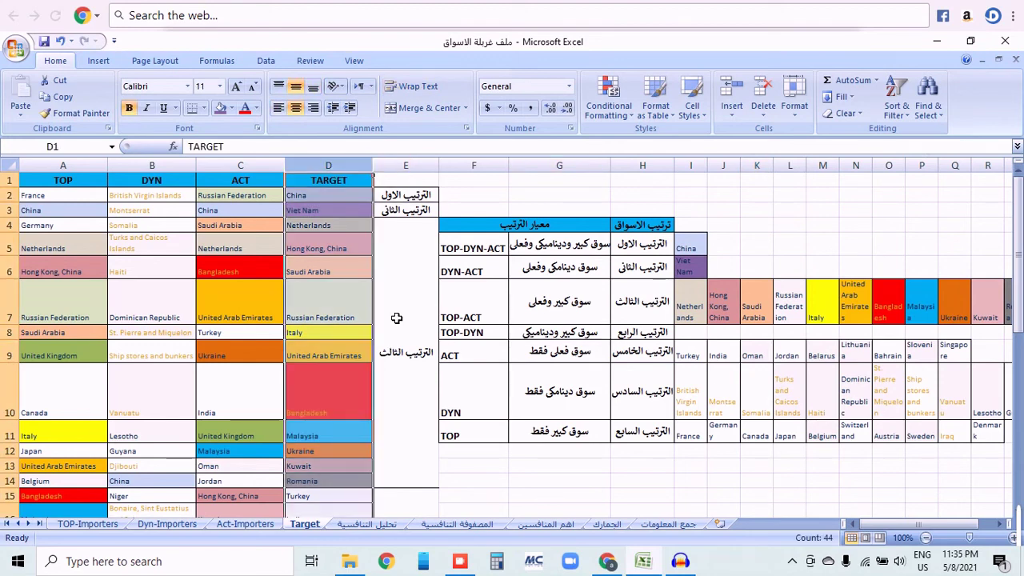
scroll(341, 301, down, 4)
scroll(342, 300, down, 8)
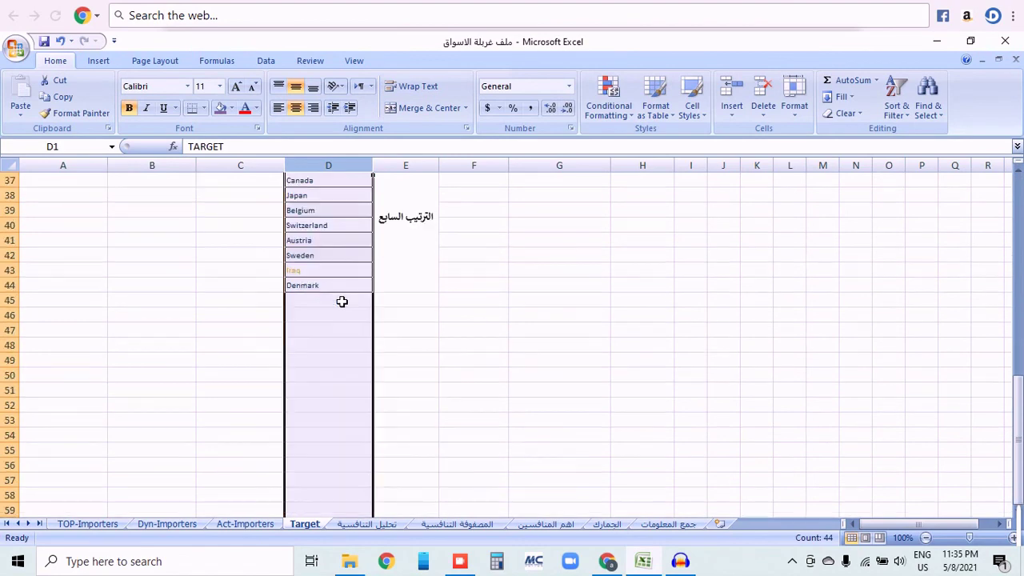
scroll(341, 300, up, 9)
scroll(341, 301, up, 3)
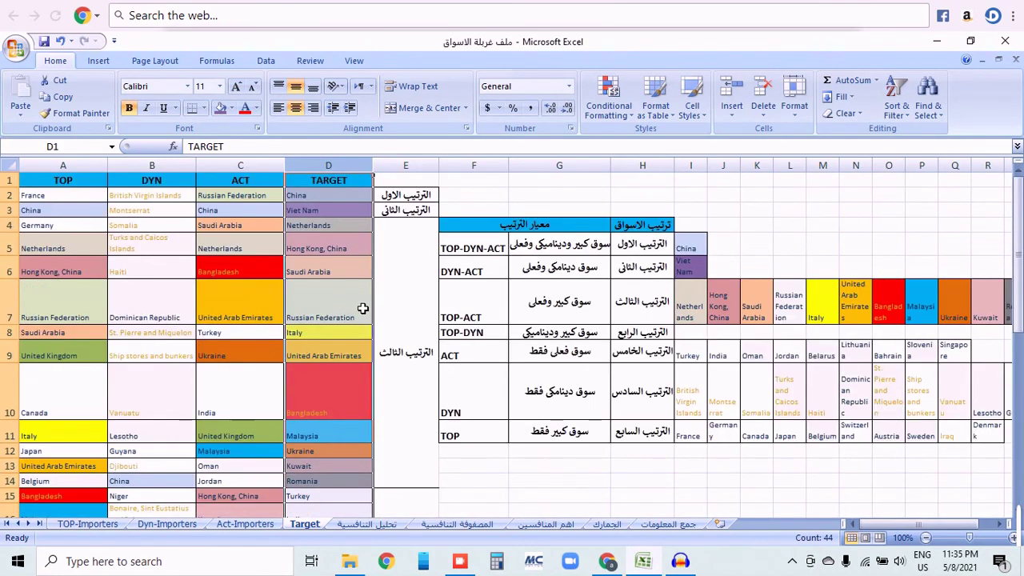
click(396, 264)
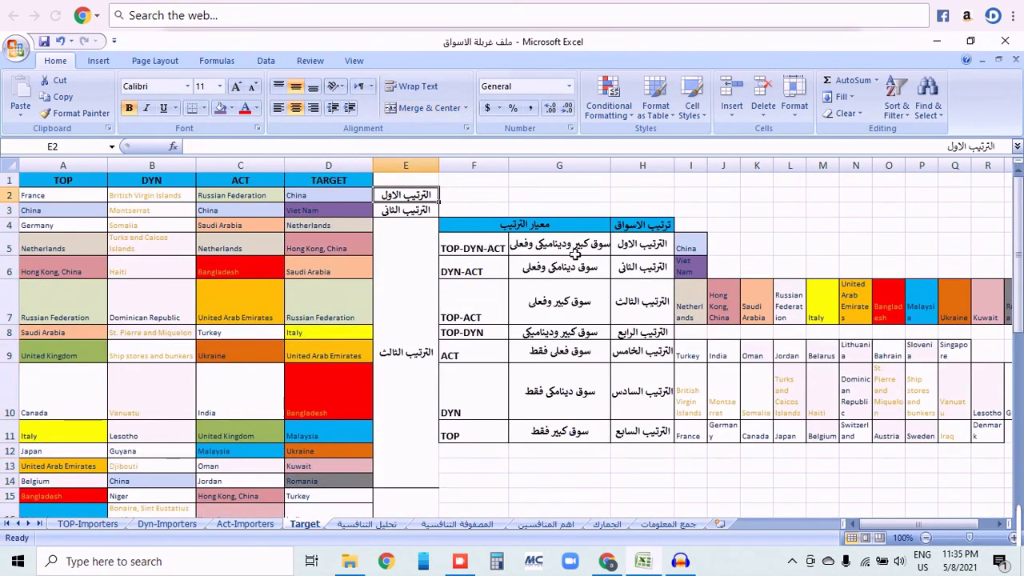
Compare the TOP-DYN-ACT, DYN-ACT and TOP-ACT countries starting in I5:I7 with the TARGET entries in D2:D14
drag(571, 250, 693, 259)
click(696, 302)
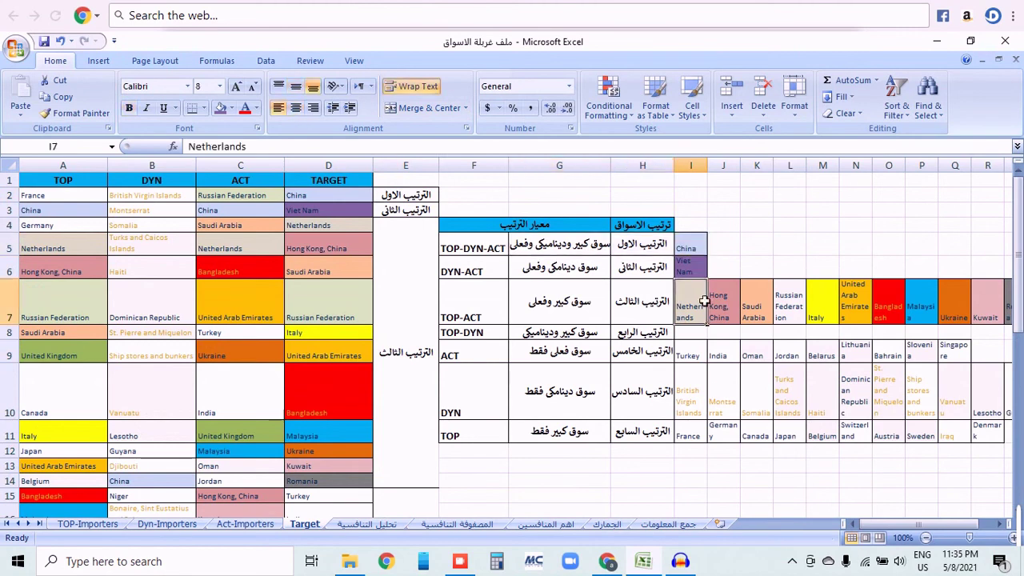
click(685, 264)
click(692, 315)
scroll(324, 318, down, 2)
scroll(324, 318, up, 2)
drag(331, 198, 347, 485)
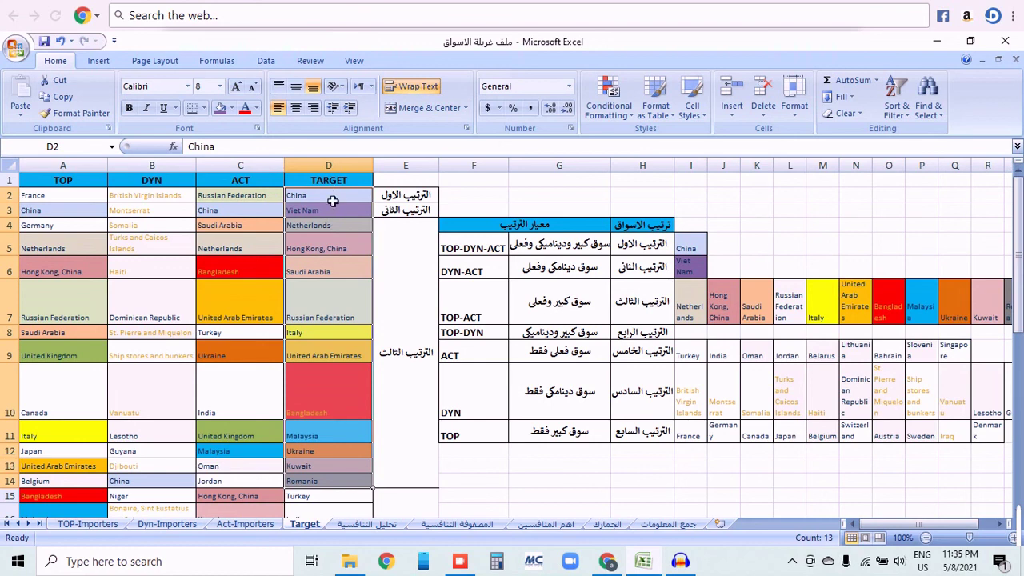
drag(331, 200, 338, 485)
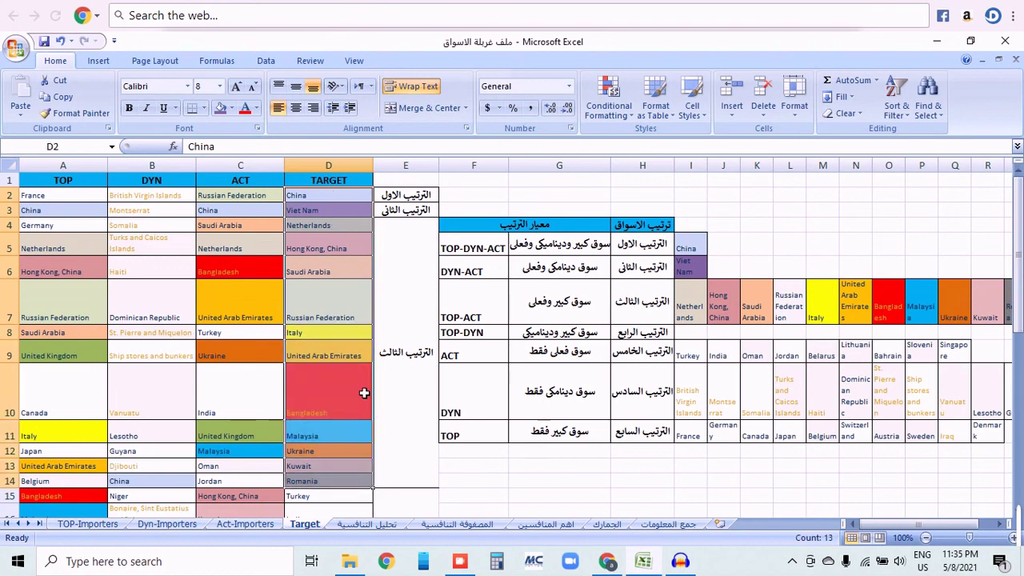